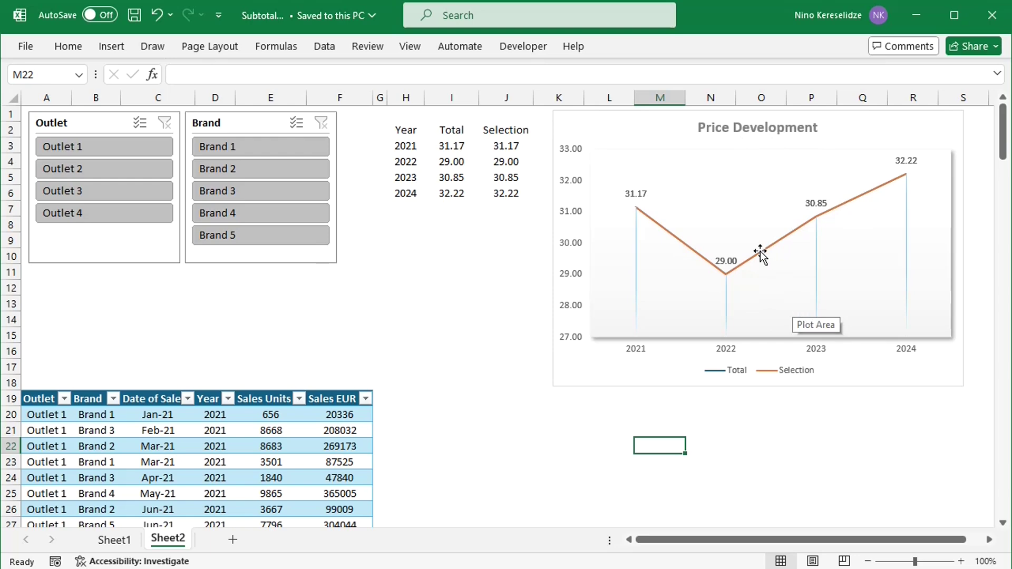
# Step: Try the Outlet 3, Outlet 4, Brand 4 and Brand 5 filters on the Price Development chart and clear both slicers
pyautogui.click(725, 212)
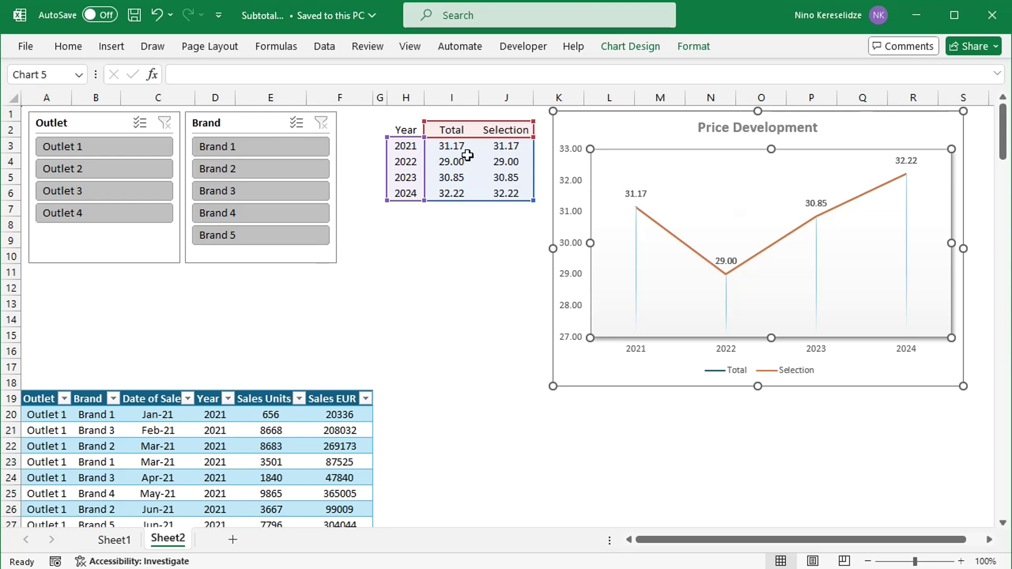
pyautogui.click(411, 151)
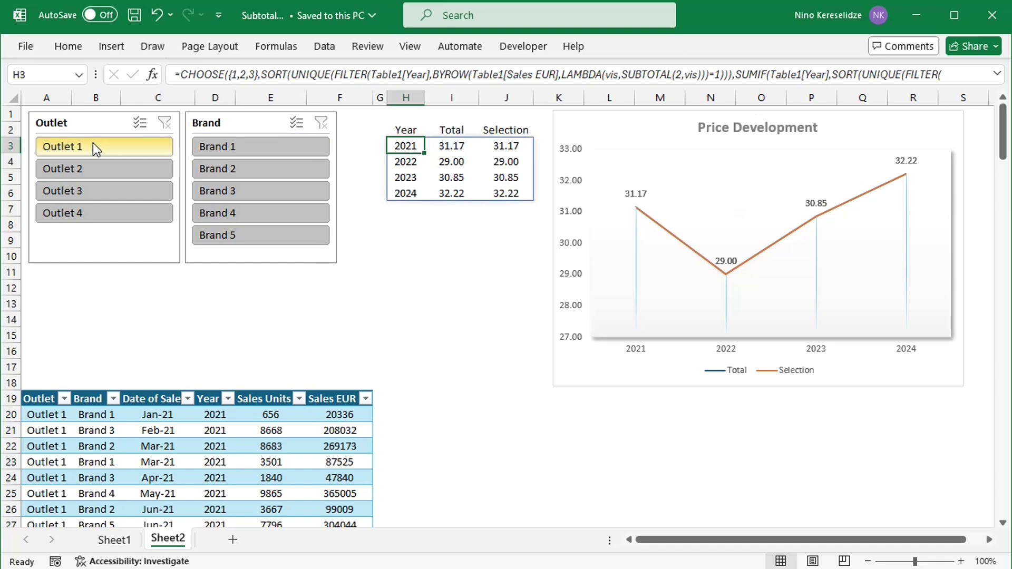
pyautogui.click(87, 197)
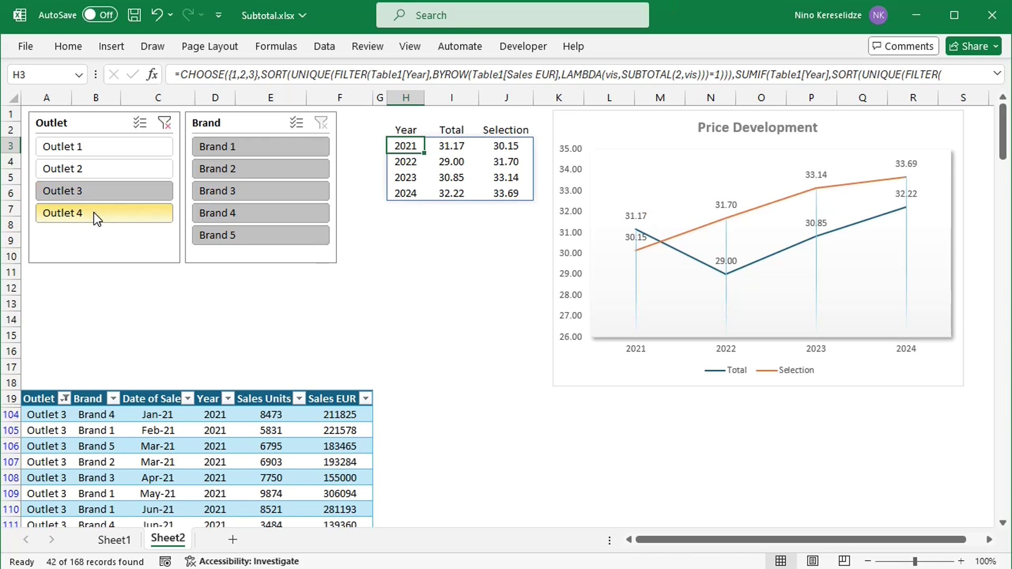
pyautogui.click(94, 213)
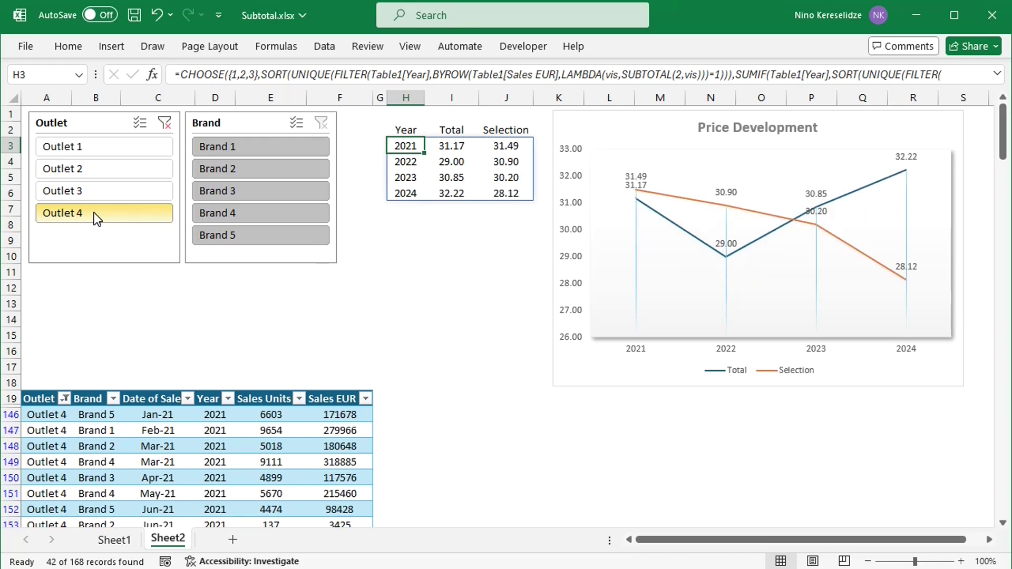
pyautogui.click(243, 219)
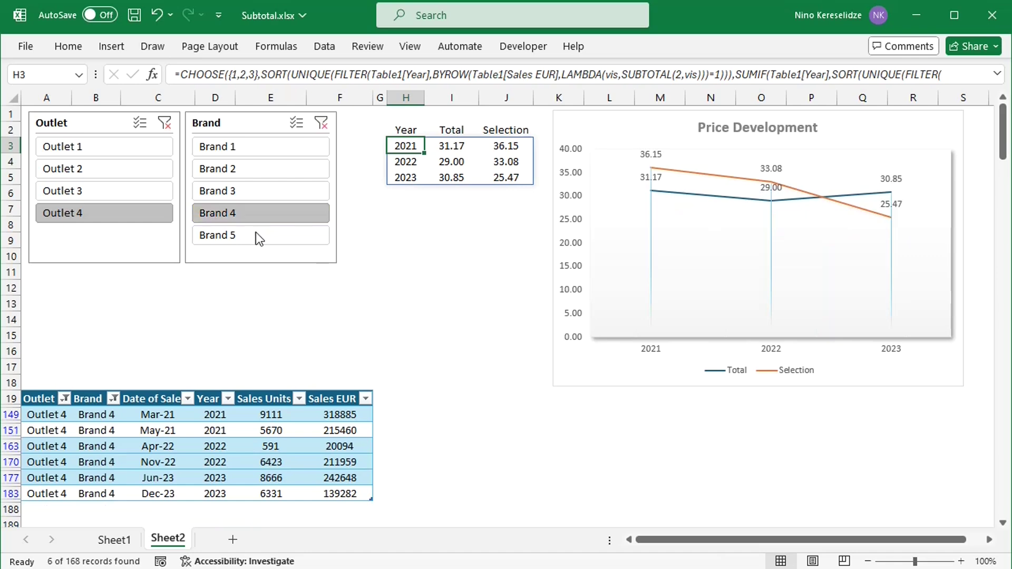
pyautogui.click(258, 236)
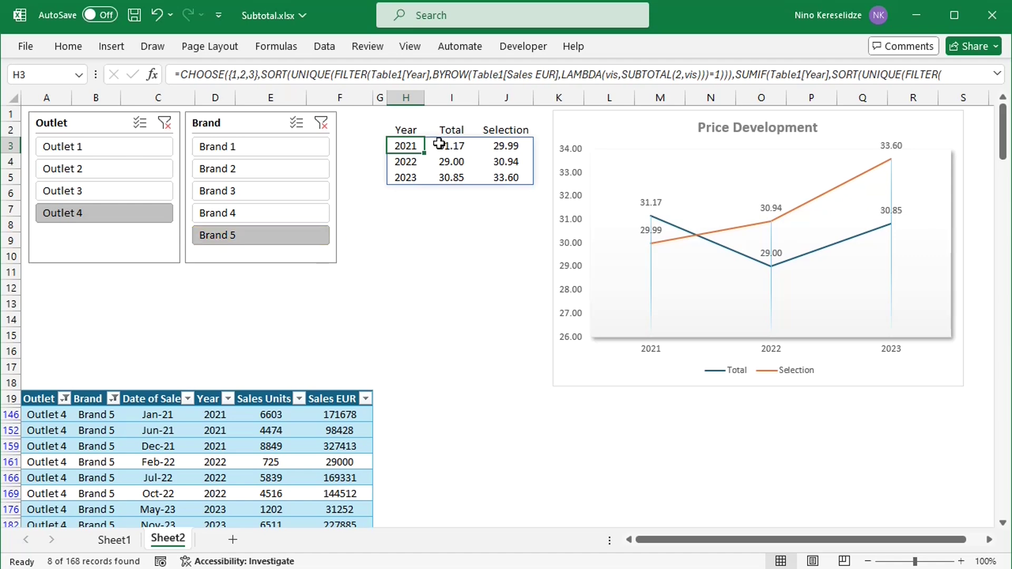
pyautogui.click(321, 123)
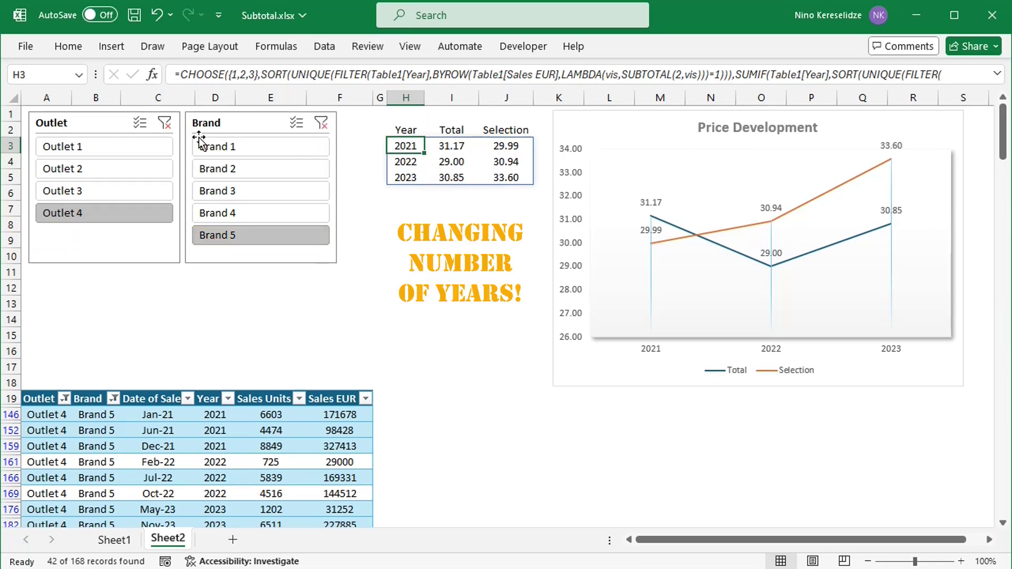
pyautogui.click(165, 124)
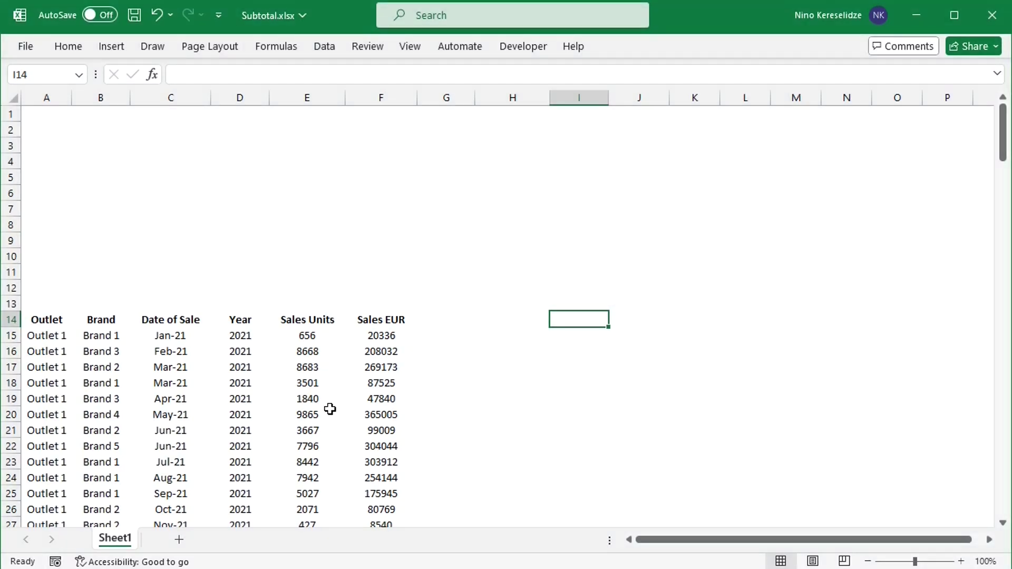
# Step: Convert the sales data range A14:F182 into a table with headers
pyautogui.click(314, 388)
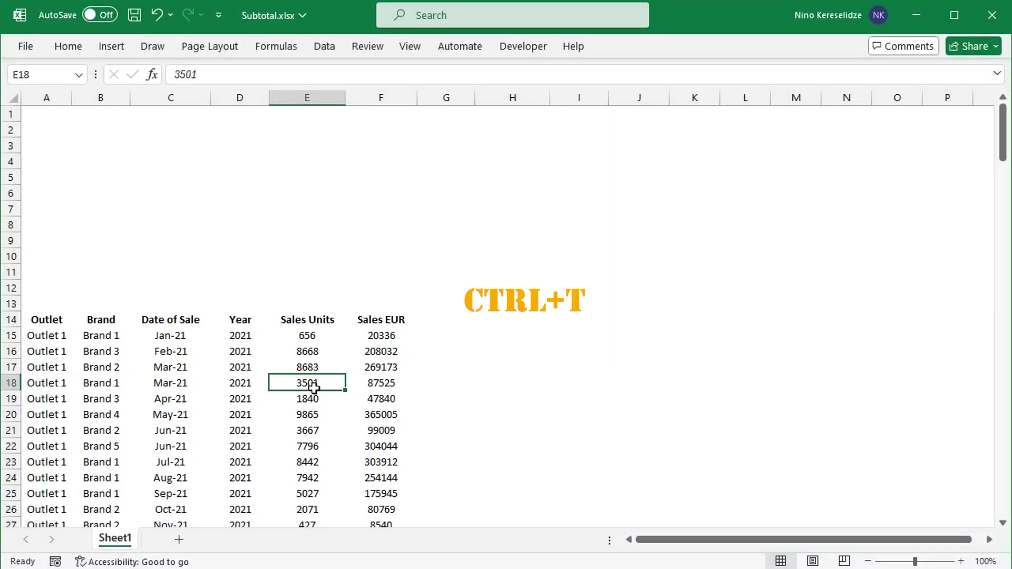
pyautogui.hotkey('ctrl', 't')
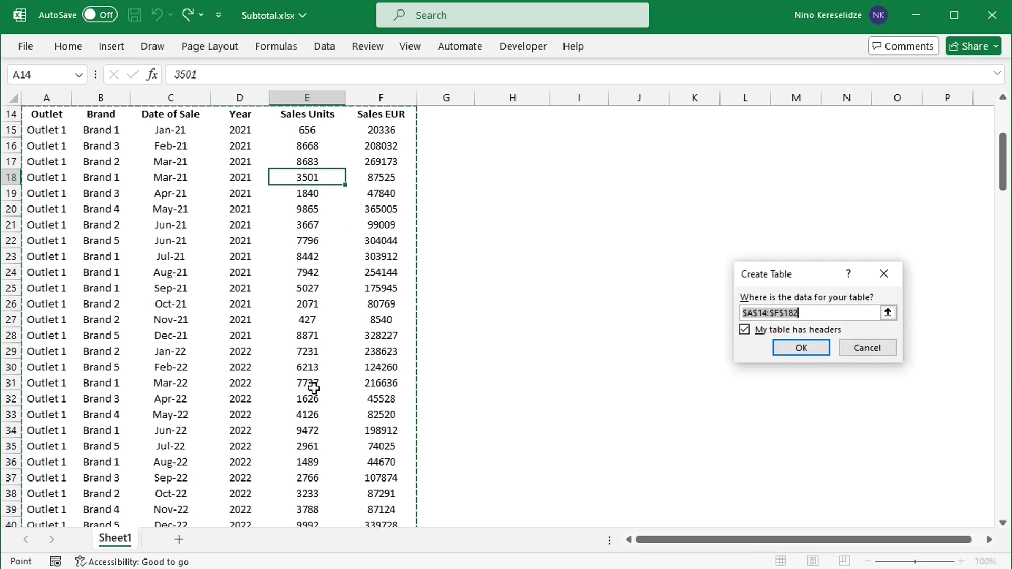
pyautogui.click(804, 346)
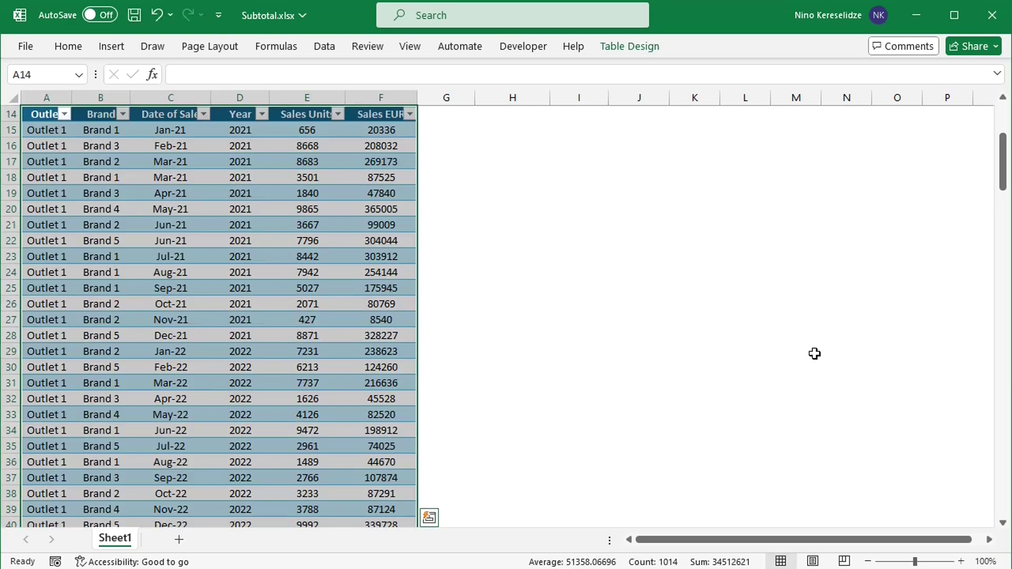
# Step: Insert slicers for the Outlet and Brand fields of the sales table
pyautogui.scroll(4, 1005, 158)
pyautogui.scroll(1, 1005, 158)
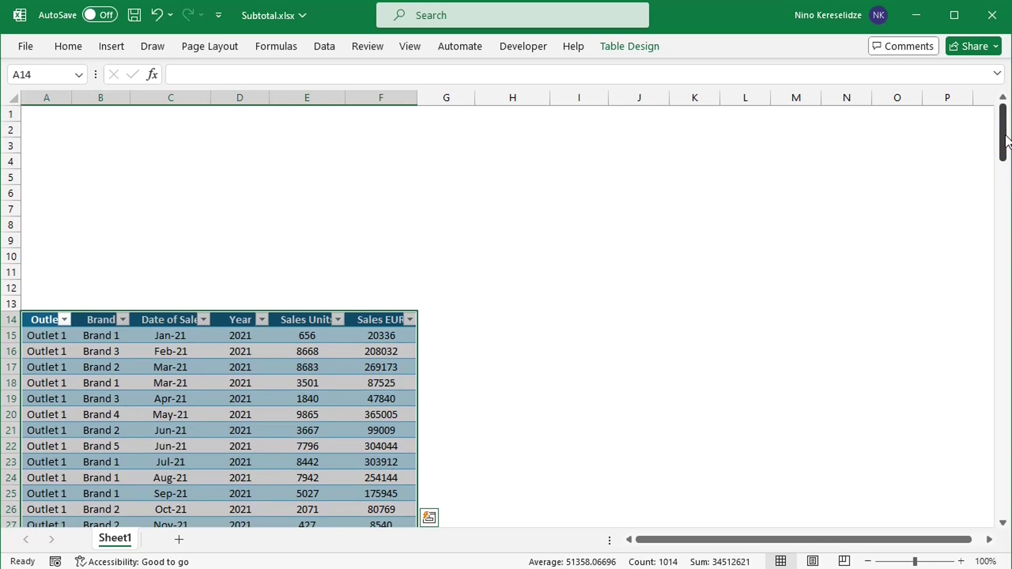
pyautogui.click(104, 49)
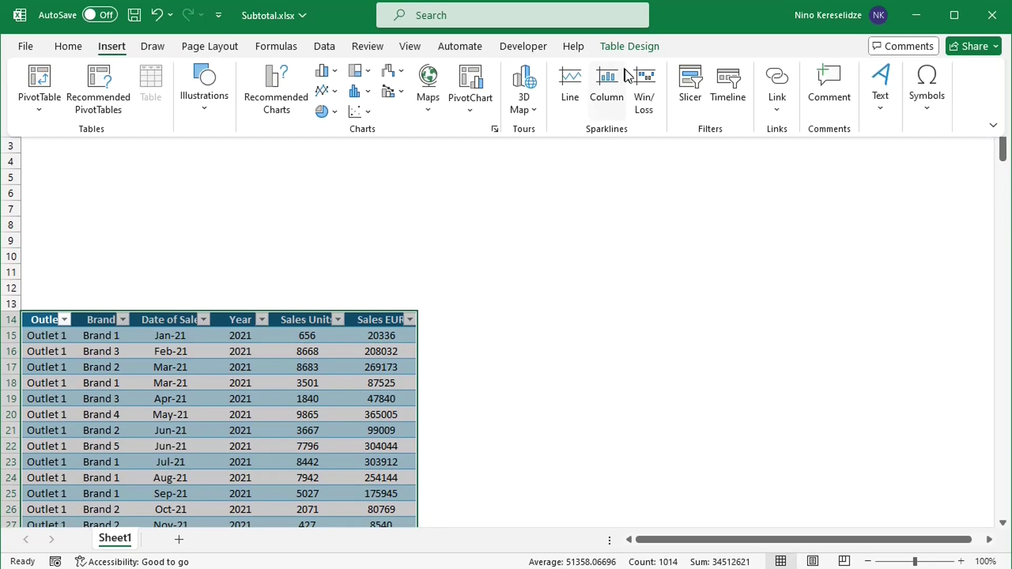
pyautogui.click(689, 82)
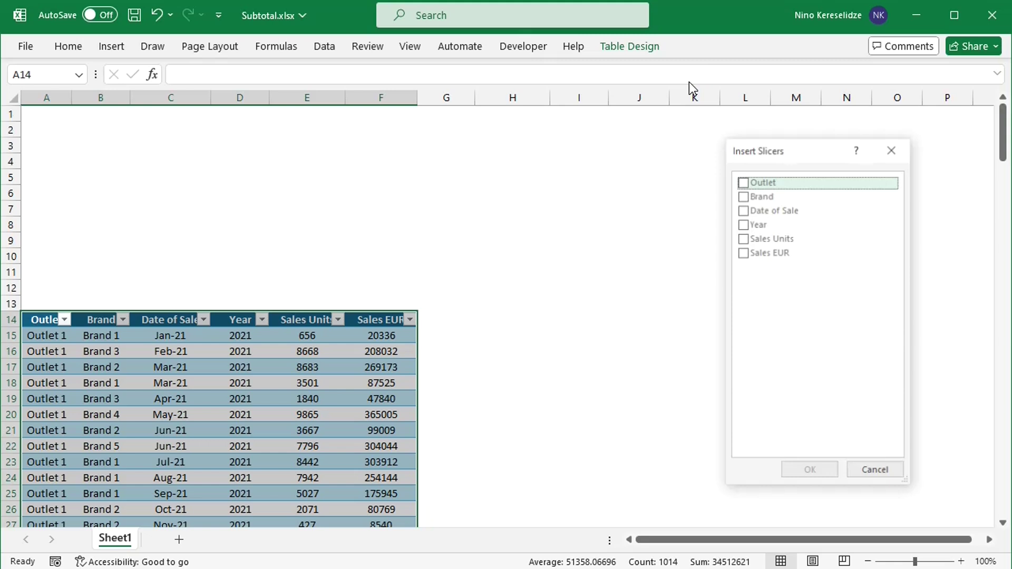
pyautogui.click(742, 182)
pyautogui.click(742, 195)
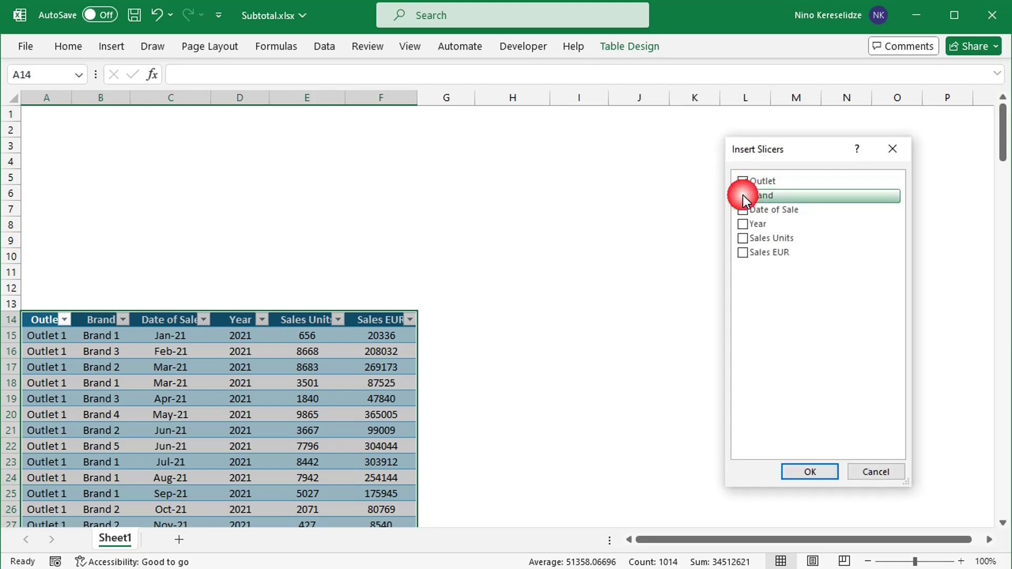
pyautogui.click(813, 470)
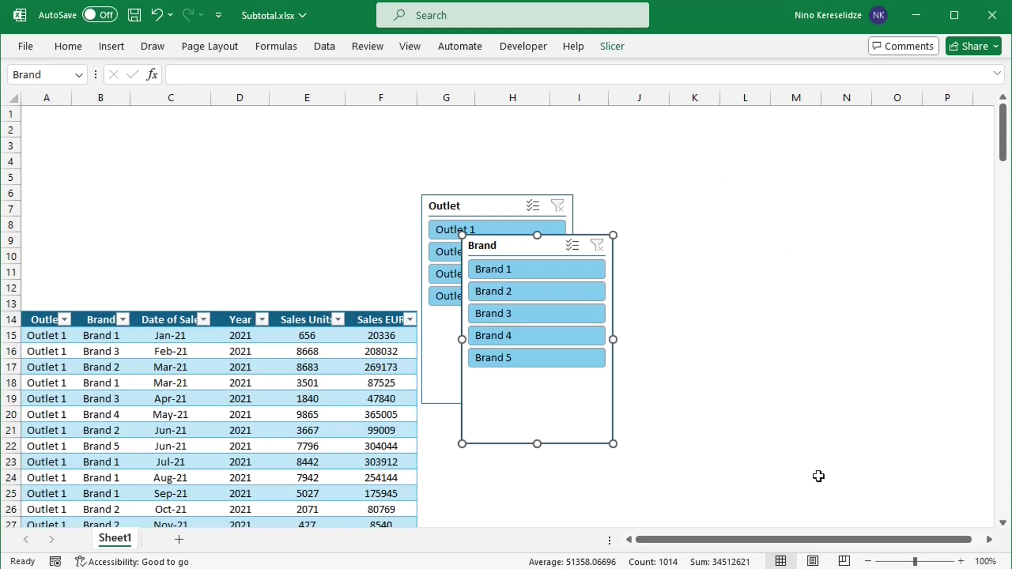
# Step: Move both slicers above the table, placing Outlet over the first columns and Brand side by side with it
pyautogui.keyDown('ctrl'); pyautogui.click(507, 215); pyautogui.keyUp('ctrl')
pyautogui.moveTo(507, 215); pyautogui.dragTo(108, 131)
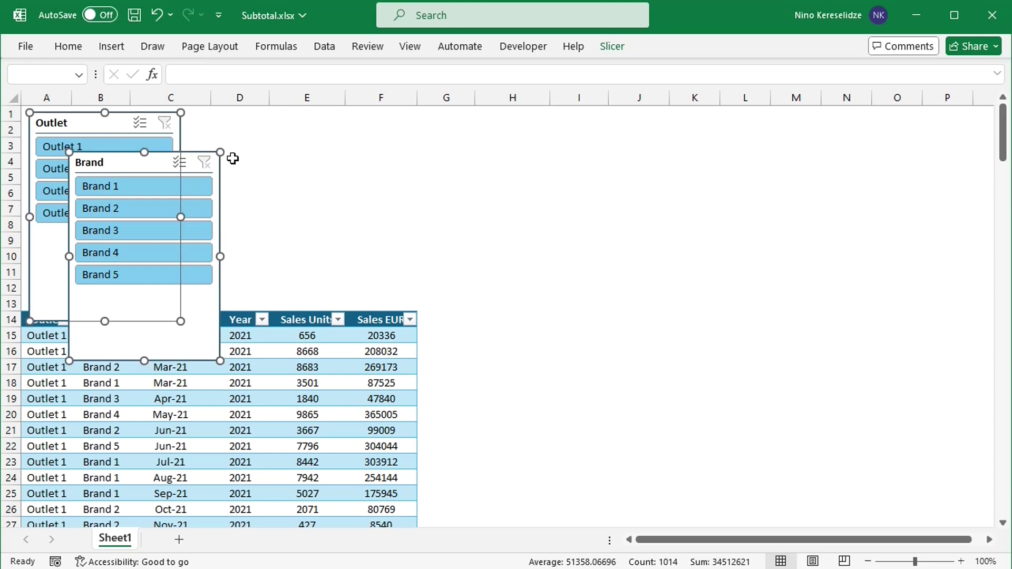
pyautogui.press('Escape')
pyautogui.moveTo(149, 167); pyautogui.dragTo(268, 131)
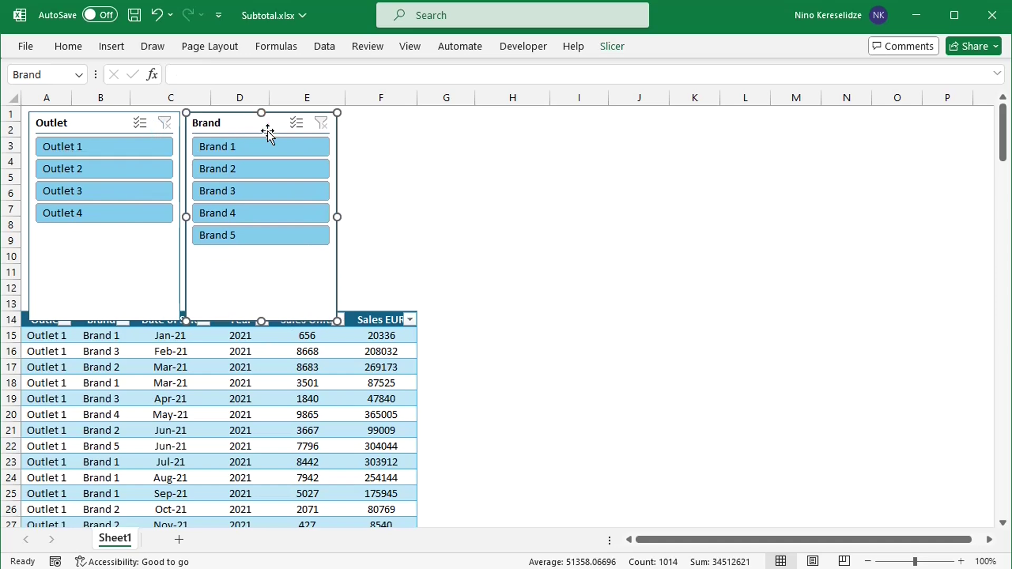
# Step: Set the height of both slicers to 2" and apply the grey slicer style to them
pyautogui.keyDown('ctrl'); pyautogui.click(107, 275); pyautogui.keyUp('ctrl')
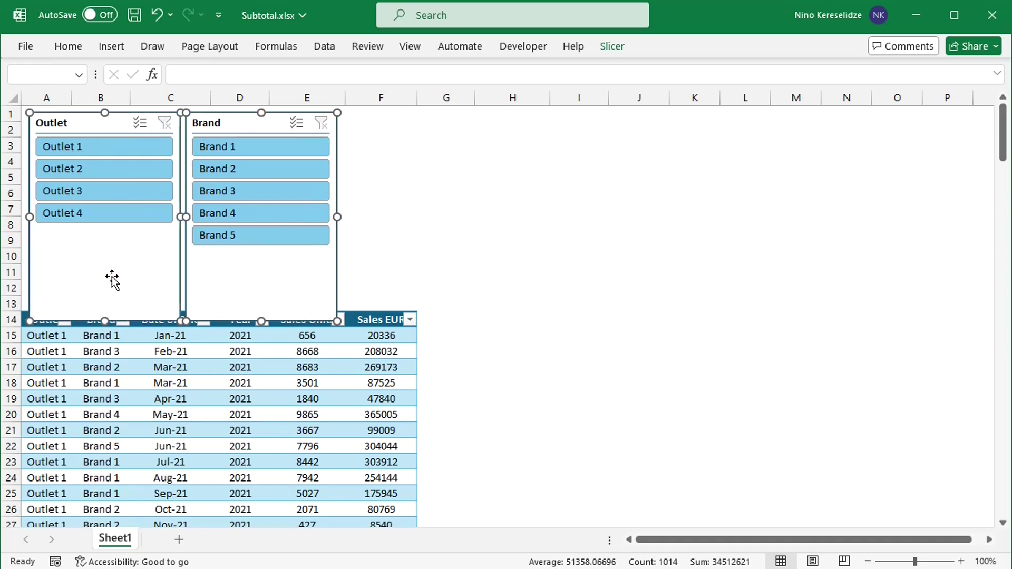
pyautogui.click(613, 47)
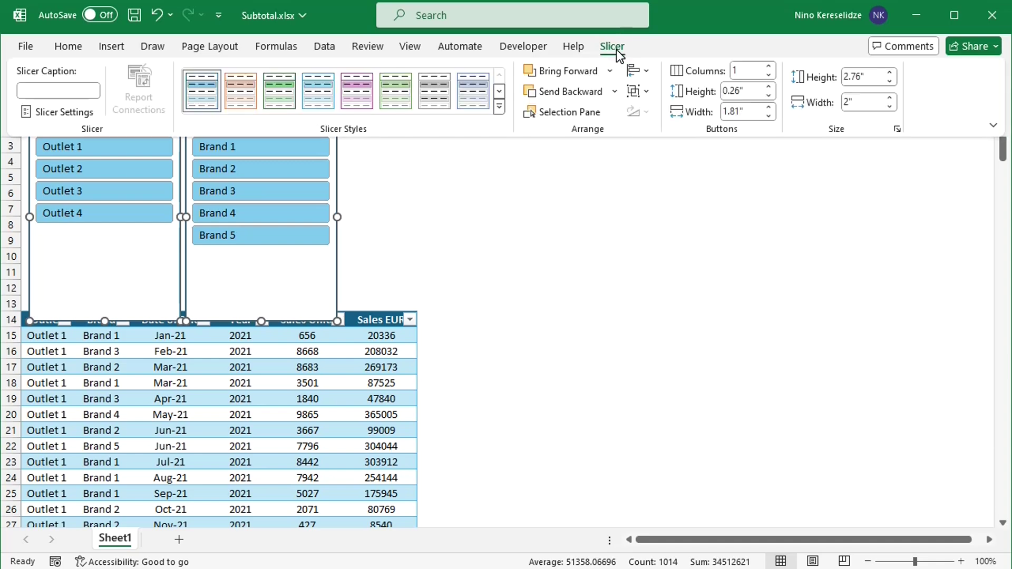
pyautogui.click(894, 82)
pyautogui.click(893, 82)
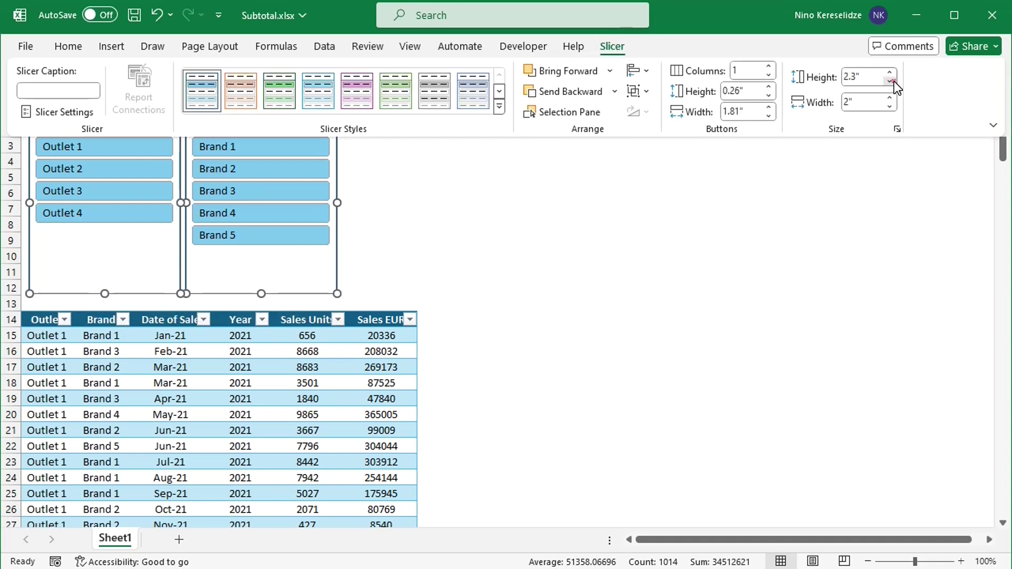
pyautogui.click(894, 81)
pyautogui.click(894, 81)
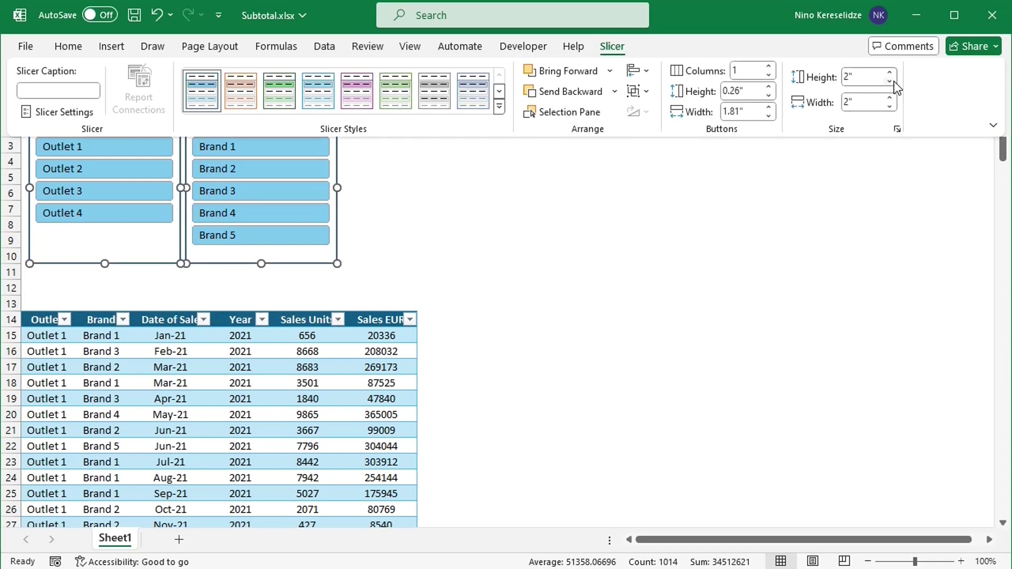
pyautogui.click(434, 94)
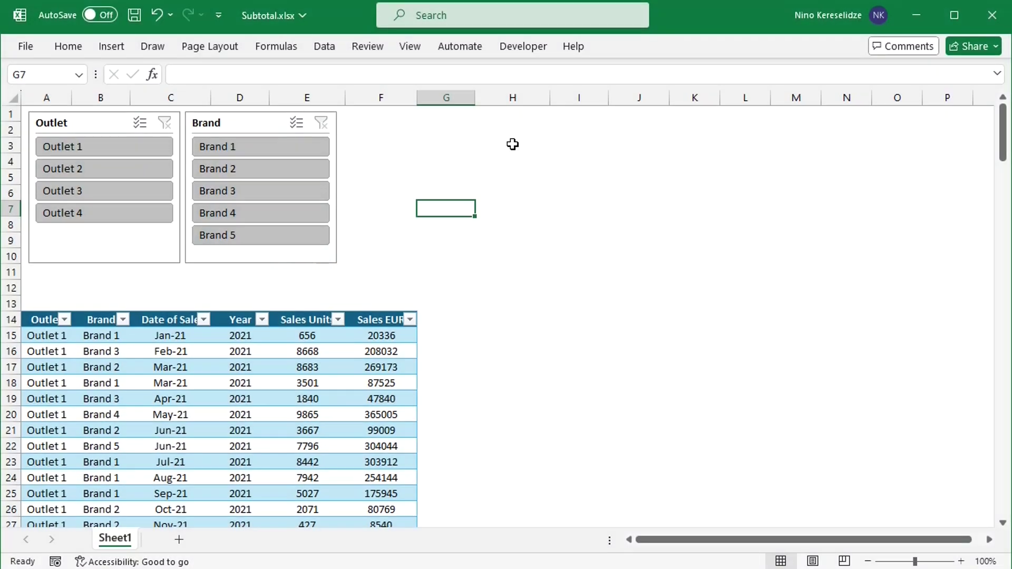
# Step: Enter the header Year in H2 and write =UNIQUE(Table3[Year]) in H3, referencing the table's Year column
pyautogui.click(507, 133)
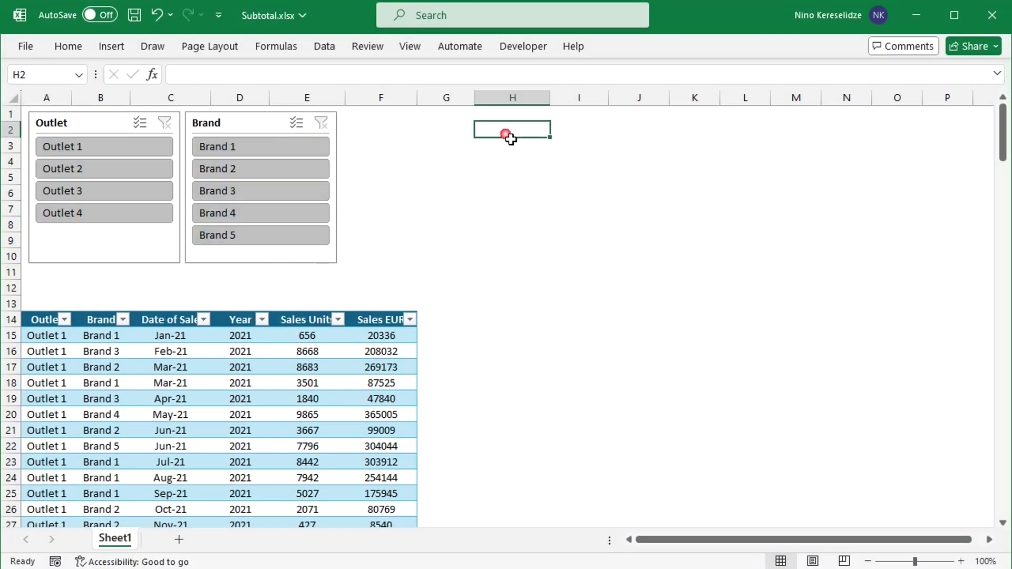
pyautogui.write('Year')
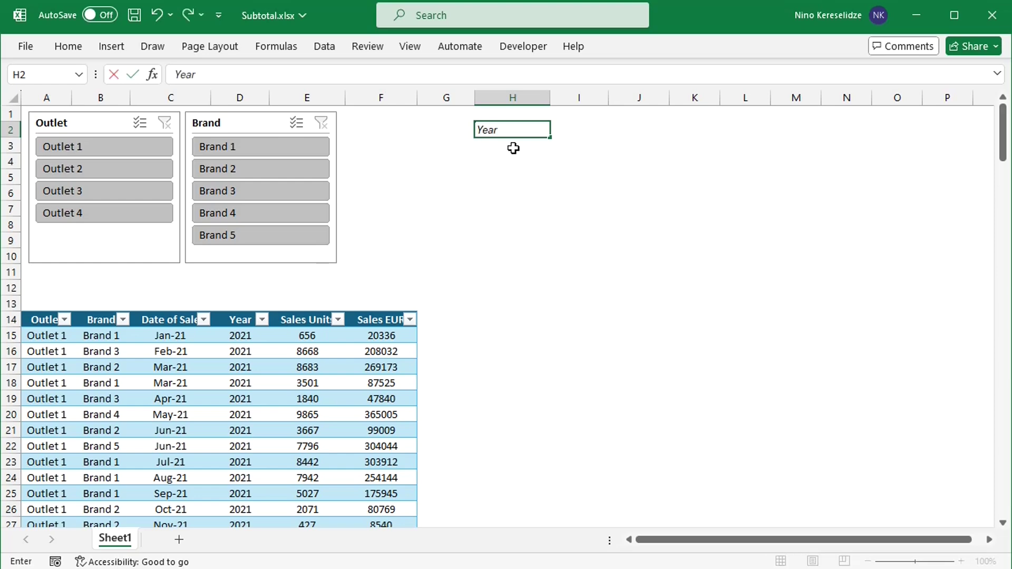
pyautogui.click(507, 149)
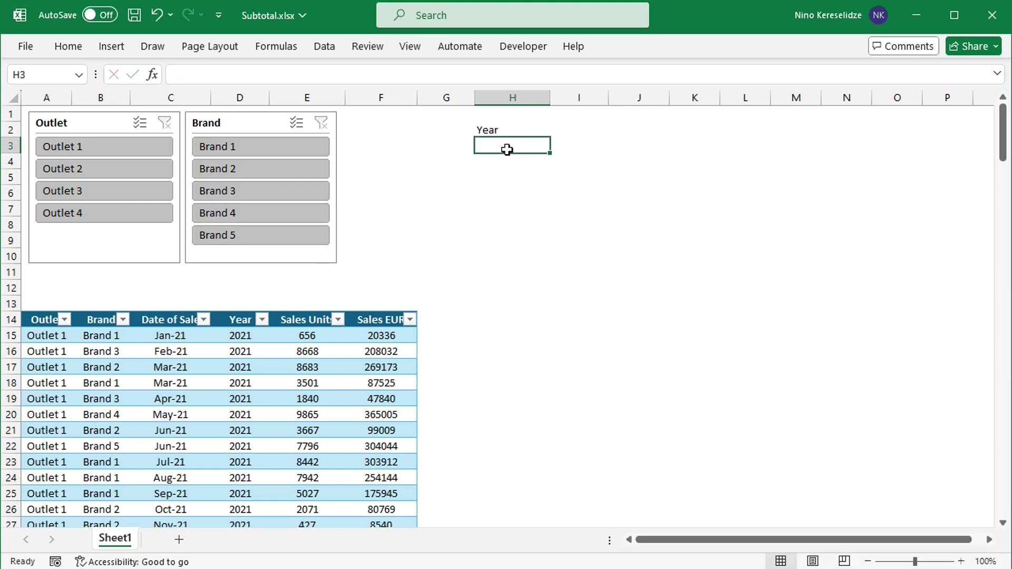
pyautogui.write('=uni')
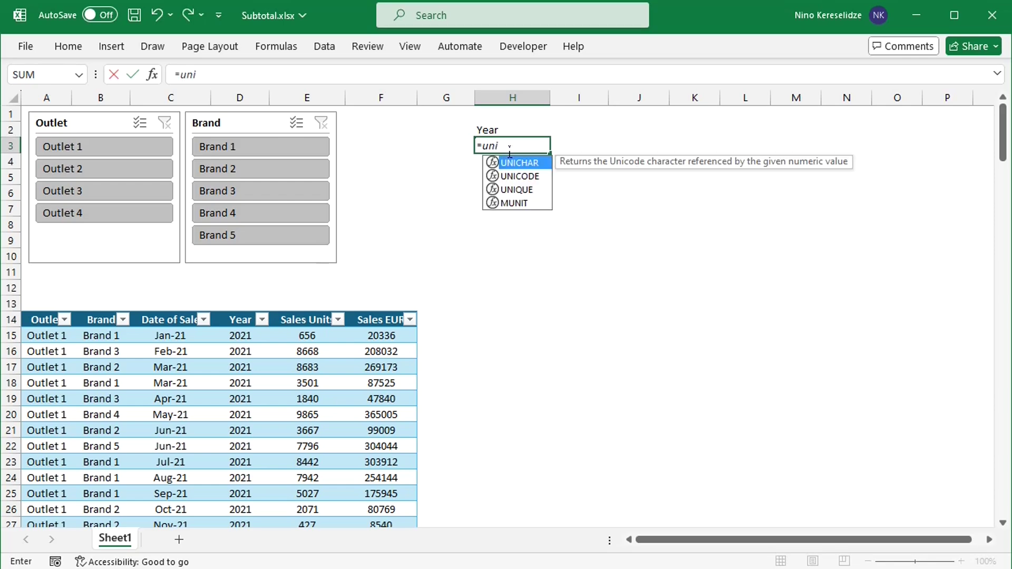
pyautogui.write('que')
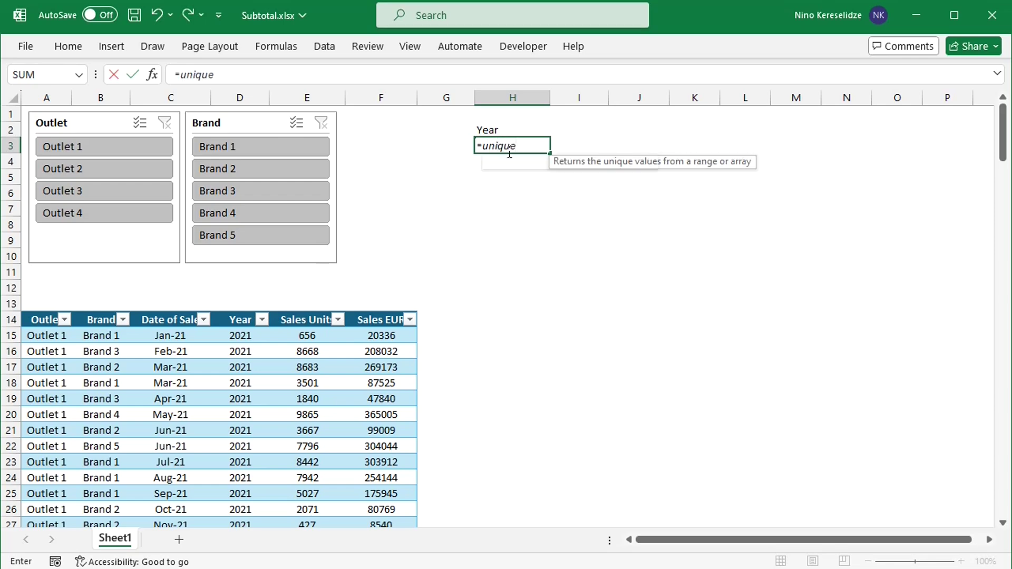
pyautogui.write('(')
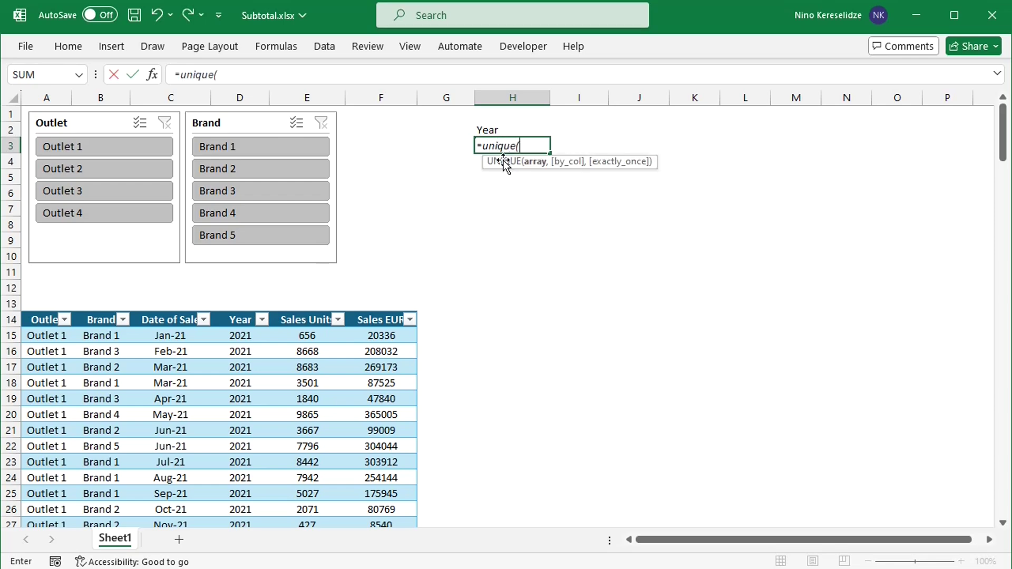
pyautogui.click(249, 323)
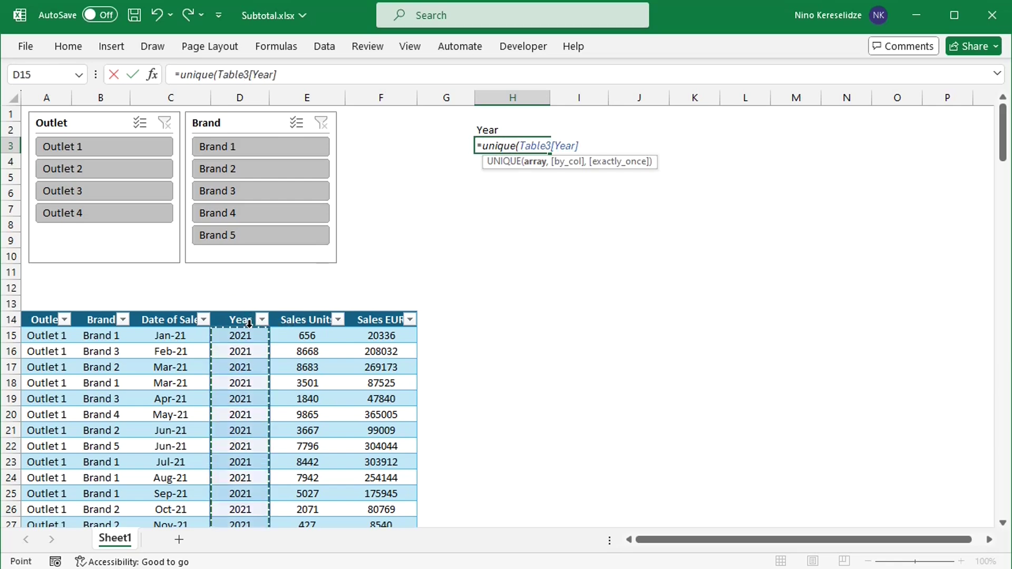
pyautogui.write(')')
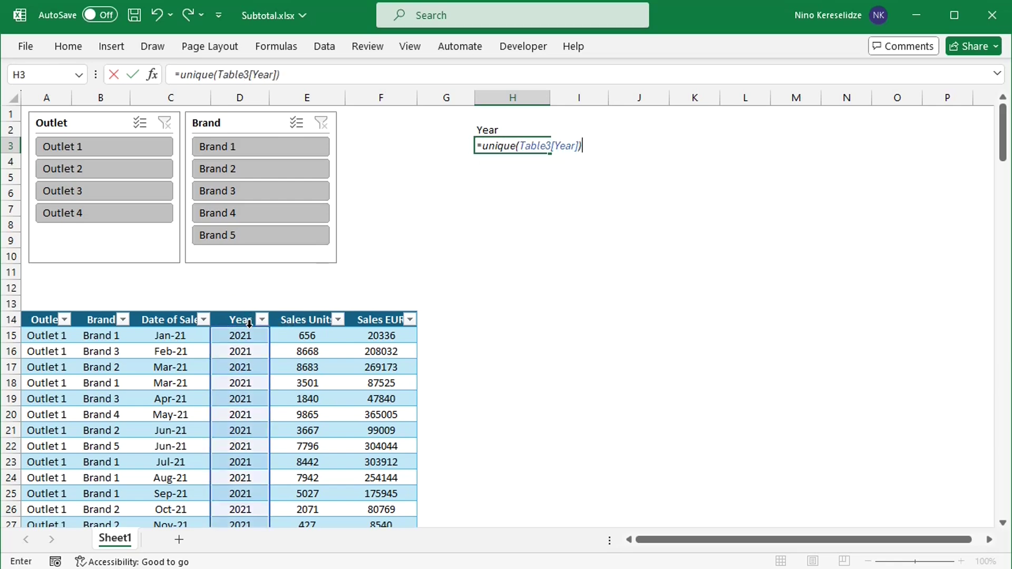
# Step: Wrap the formula in H3 in SORT so it reads =SORT(UNIQUE(Table3[Year])), and commit it
pyautogui.click(489, 150)
pyautogui.write('sort')
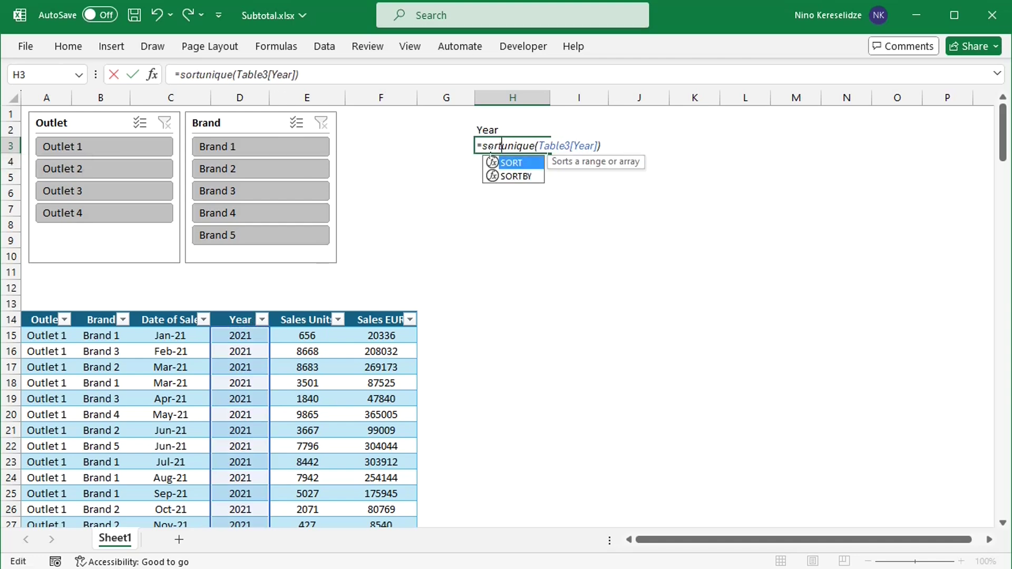
pyautogui.write('(')
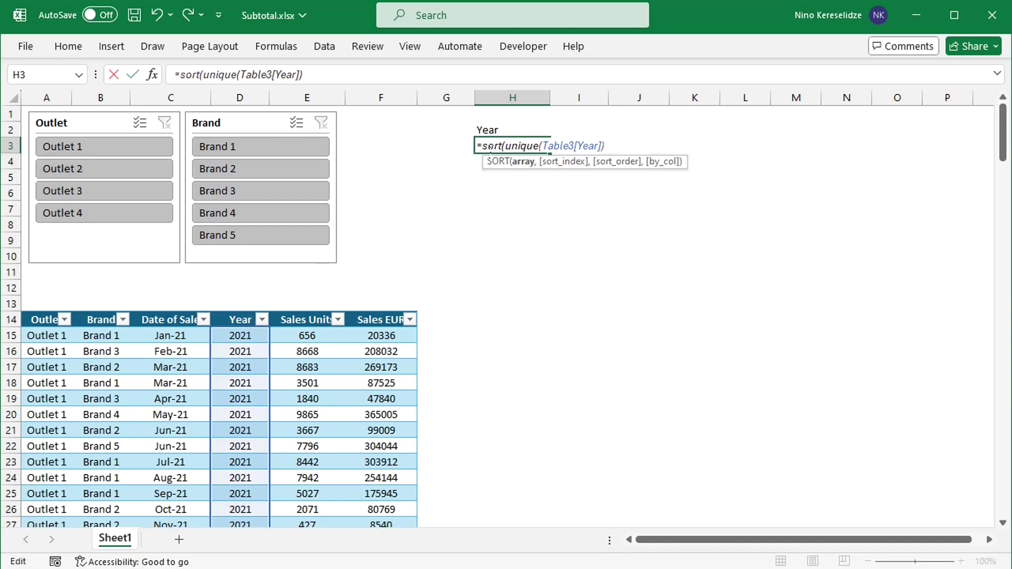
pyautogui.click(612, 147)
pyautogui.write(')')
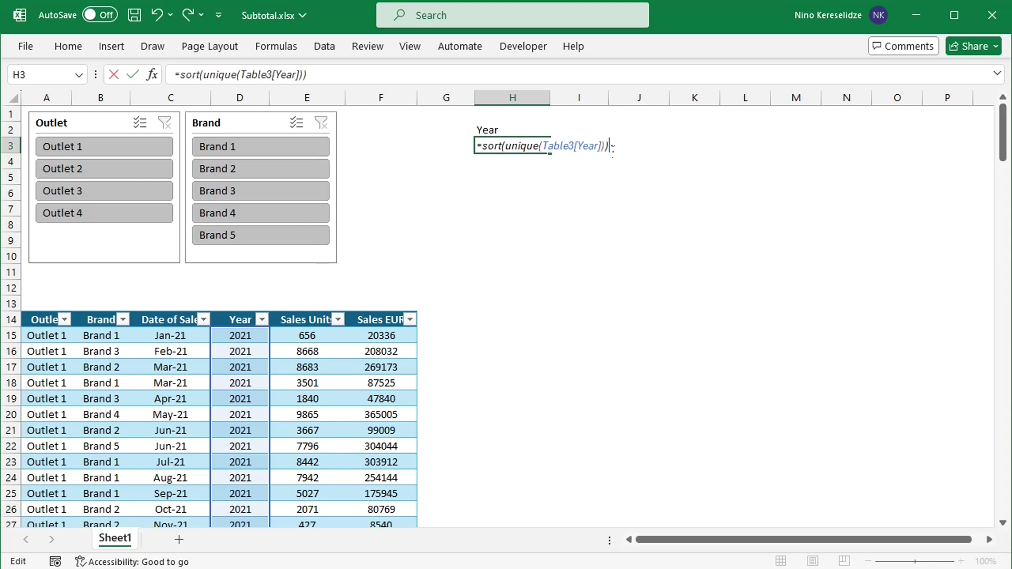
pyautogui.press('Return')
pyautogui.click(577, 136)
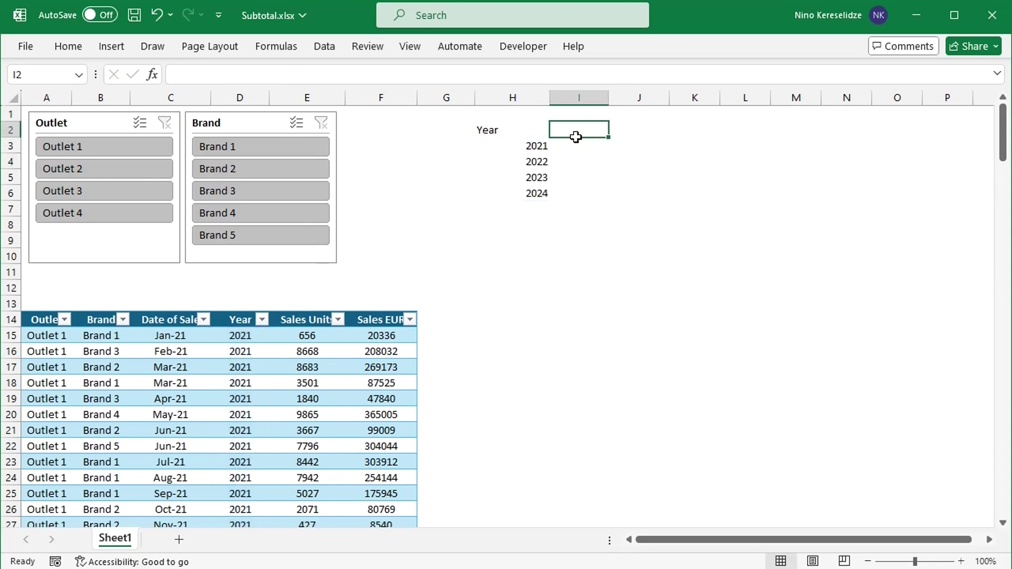
# Step: Enter the header Total in I2 and write =SUMIF(Table3[Year],H3#,Table3[Sales EUR]) in I3, referencing the spilled years and table columns
pyautogui.write('Total')
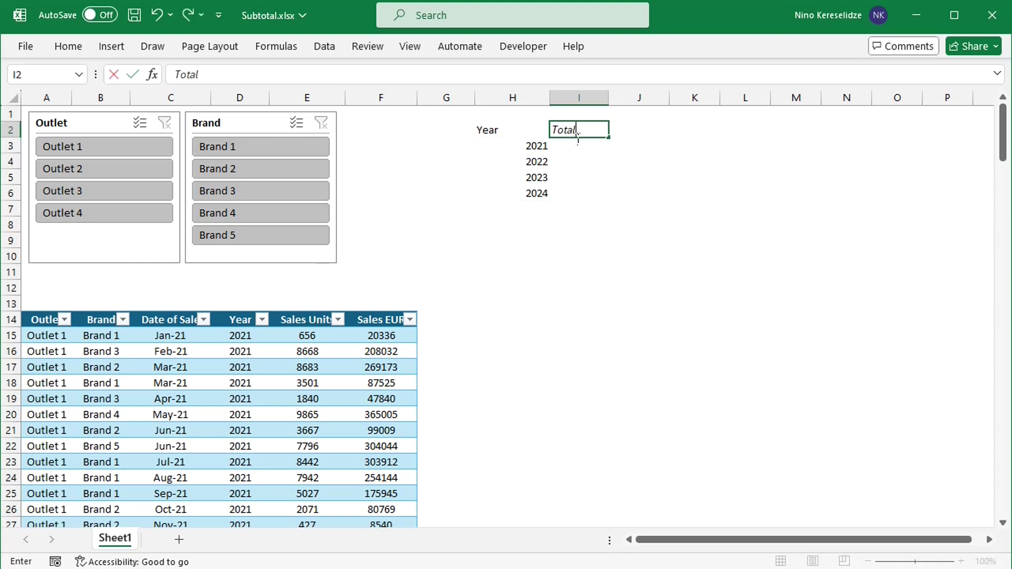
pyautogui.click(590, 151)
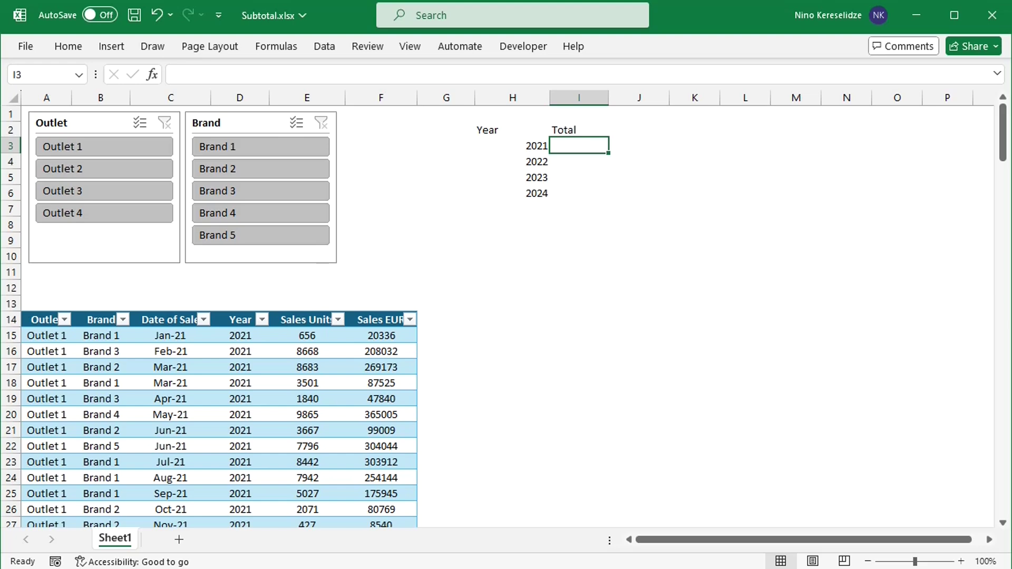
pyautogui.write('=')
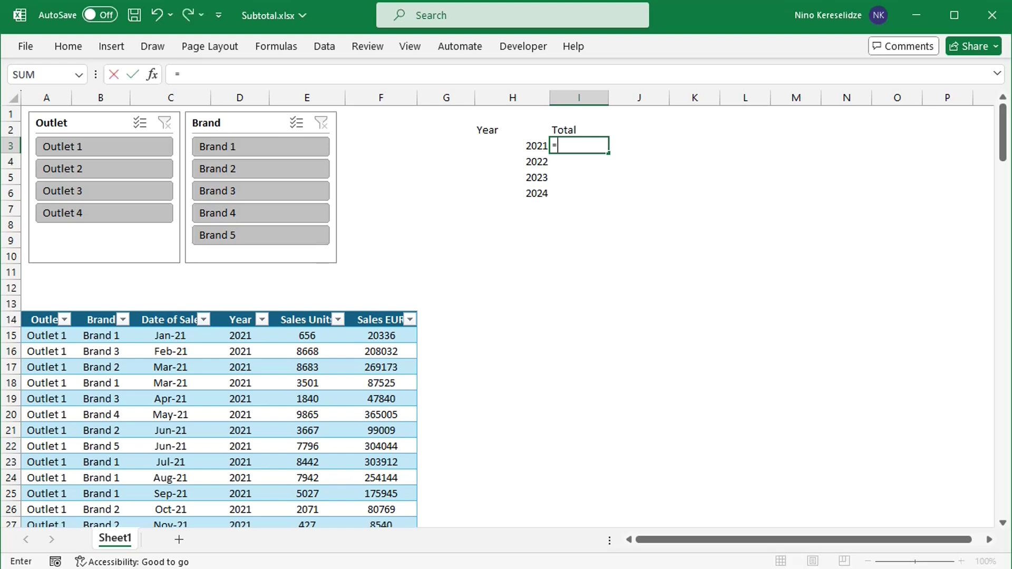
pyautogui.write('sumif(')
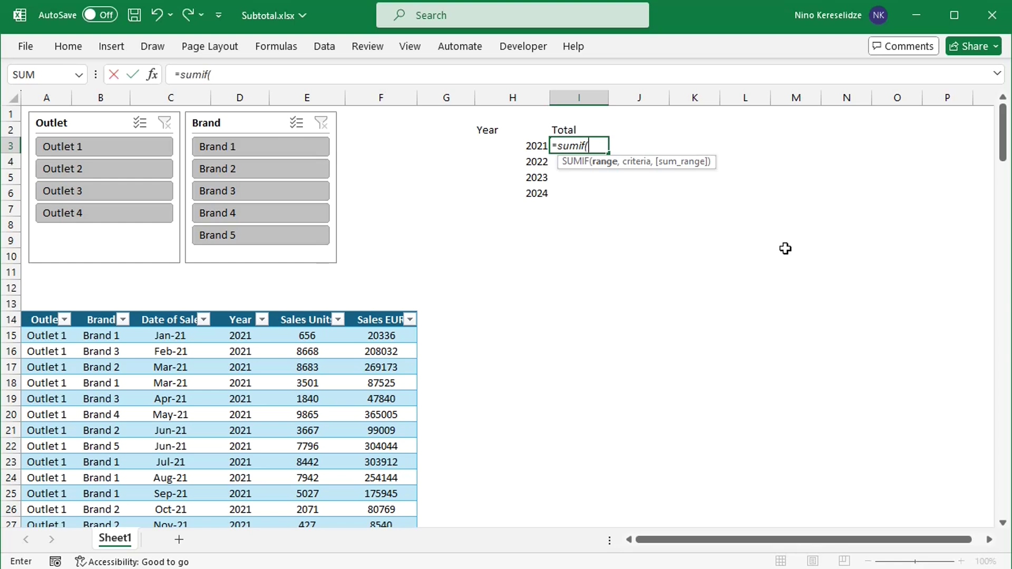
pyautogui.click(246, 326)
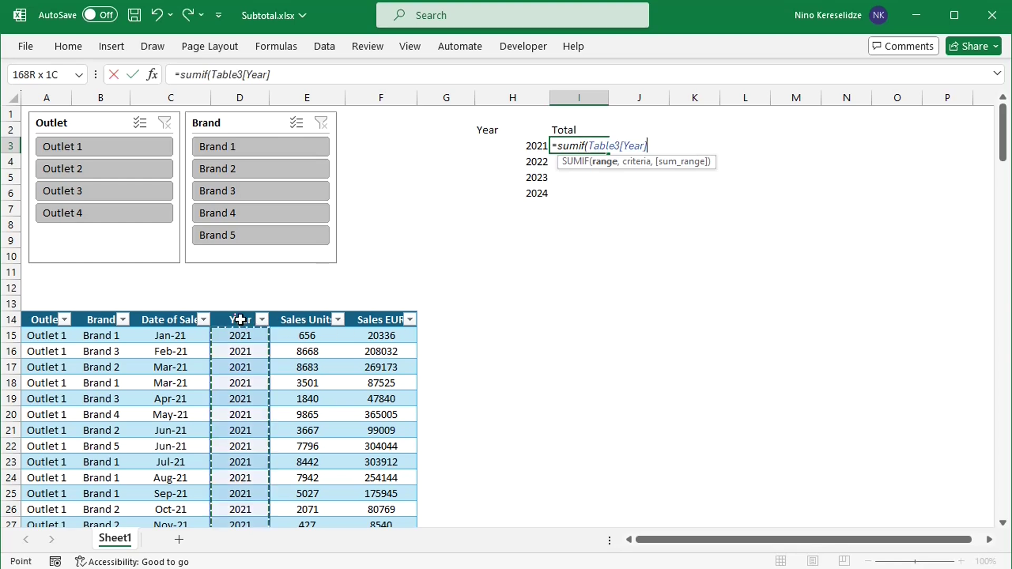
pyautogui.write(',')
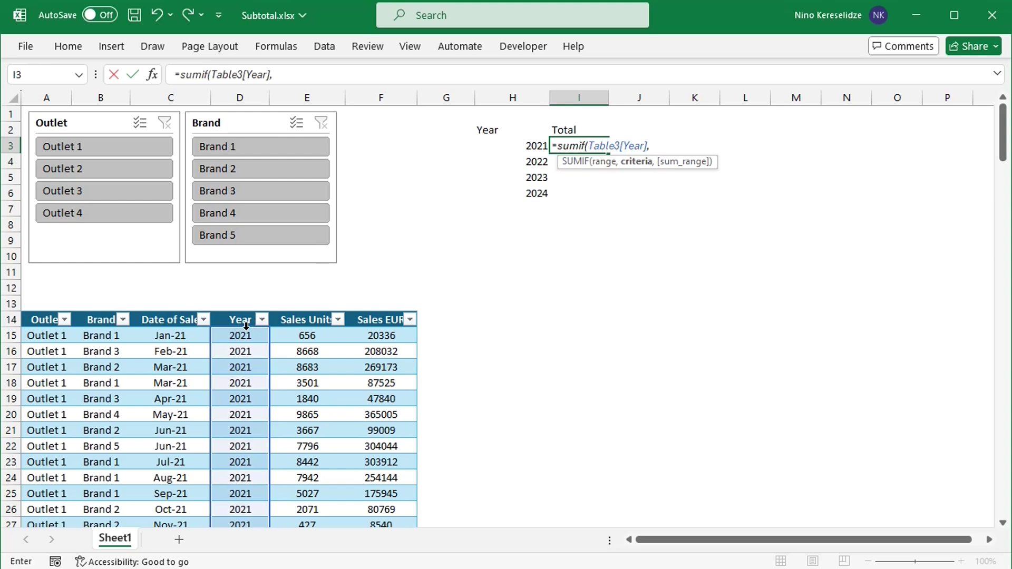
pyautogui.click(527, 151)
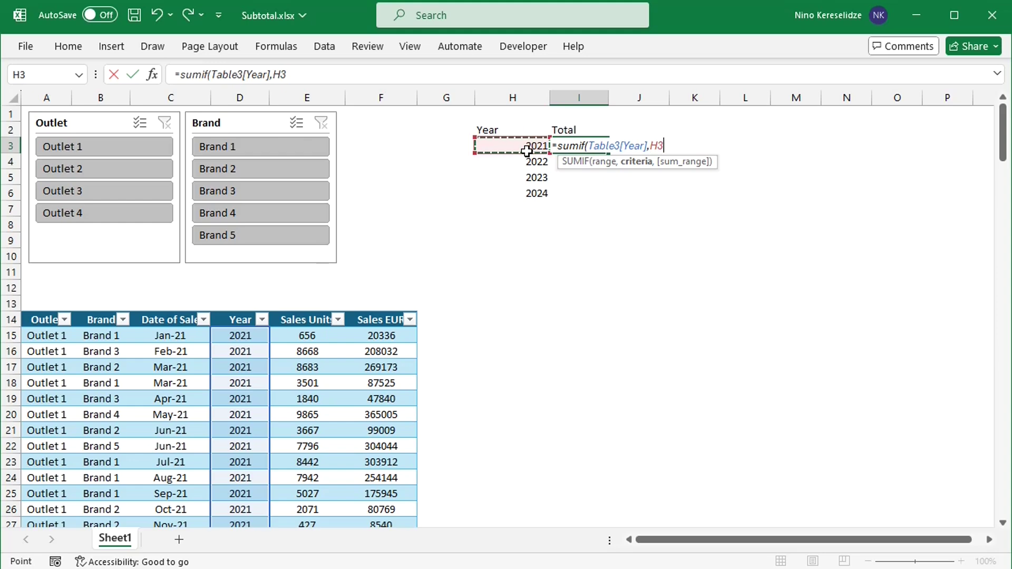
pyautogui.write('#')
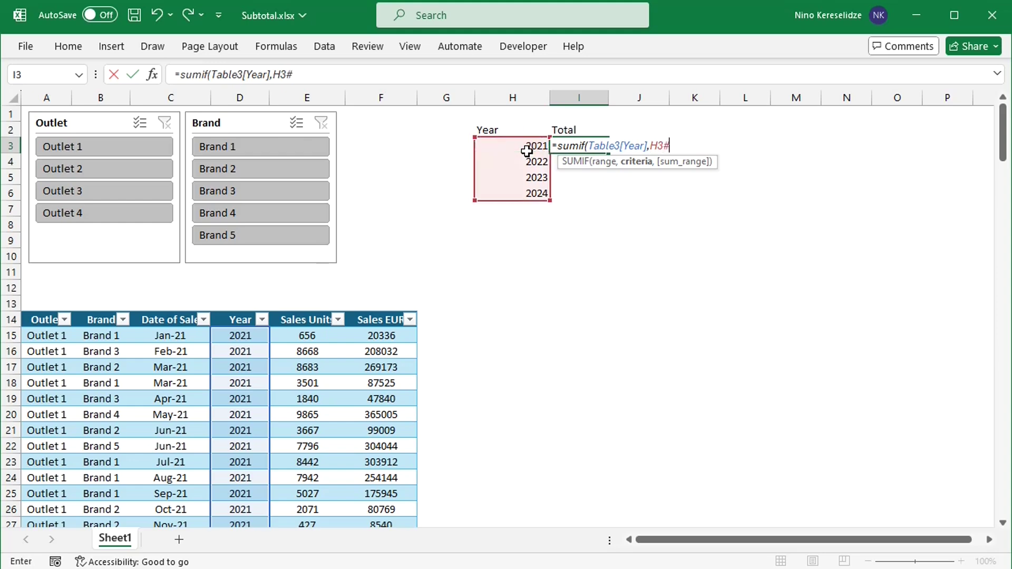
pyautogui.write(',')
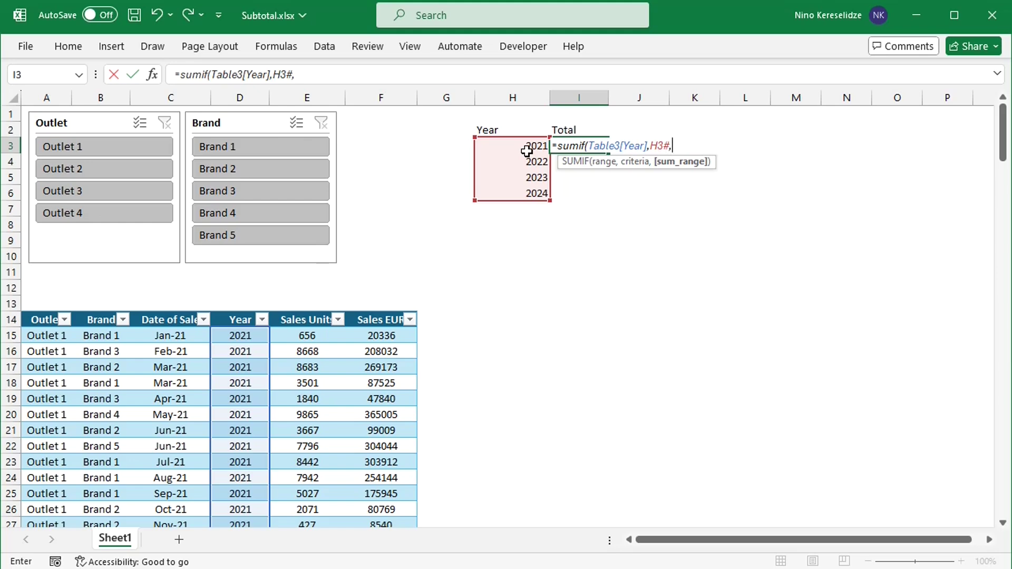
pyautogui.click(389, 328)
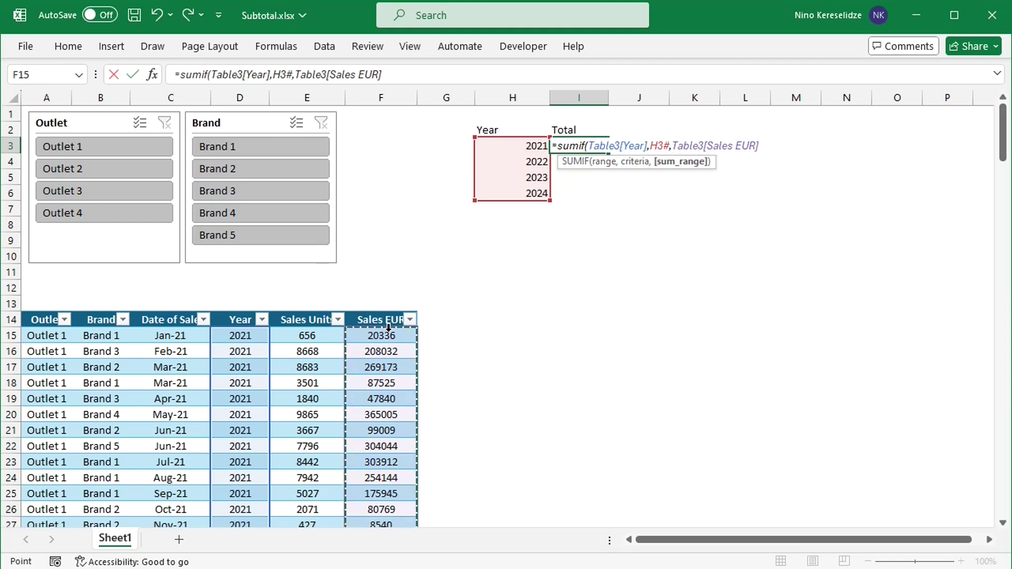
pyautogui.write(')')
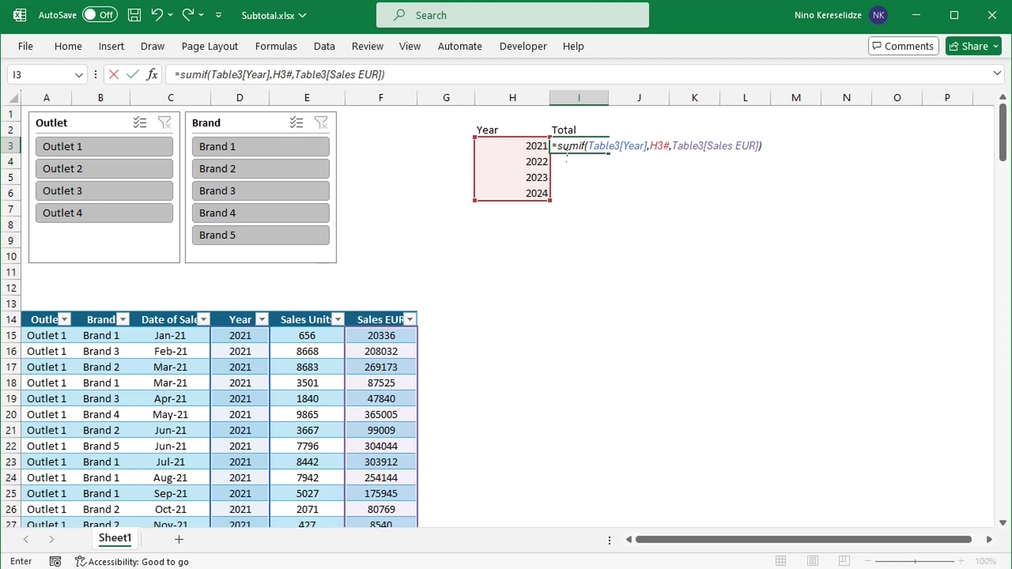
# Step: Divide the SUMIF in I3 by a copy of itself that sums Table3[Sales Units] instead, and commit the formula
pyautogui.moveTo(558, 148); pyautogui.dragTo(763, 147)
pyautogui.hotkey('ctrl', 'c')
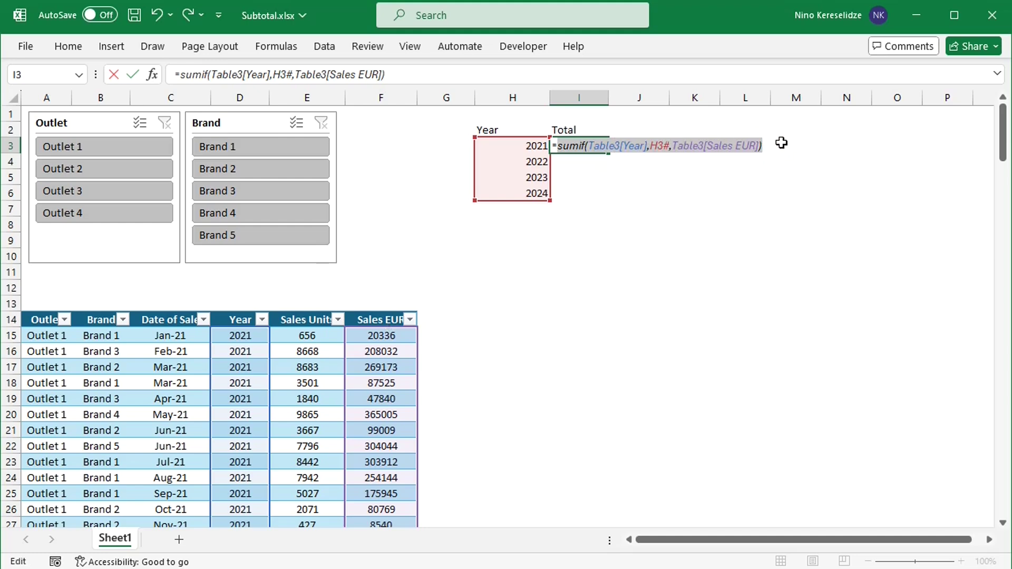
pyautogui.click(775, 154)
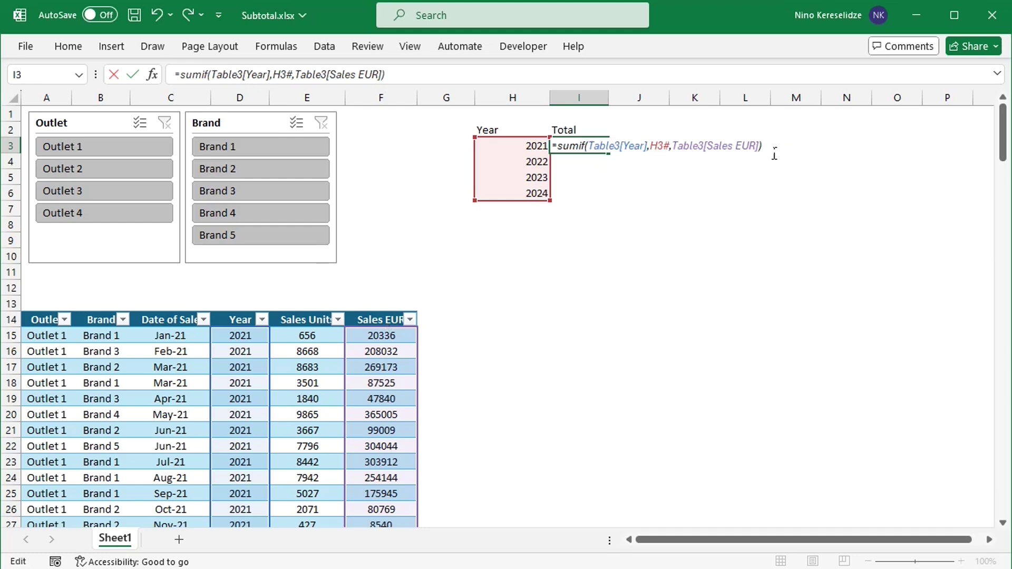
pyautogui.write('/')
pyautogui.hotkey('ctrl', 'v')
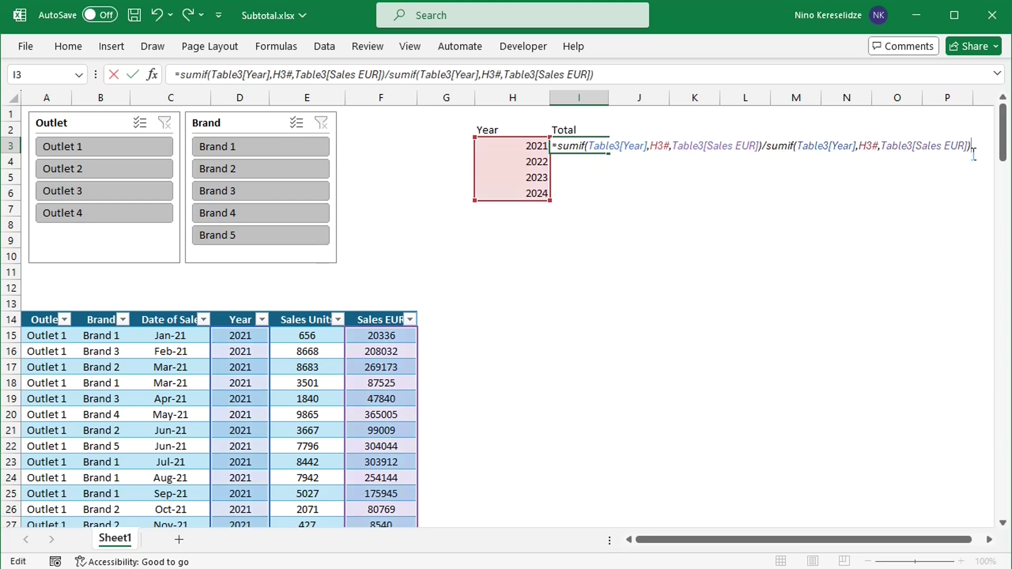
pyautogui.press('Left')
pyautogui.press('BackSpace')
pyautogui.press('BackSpace')
pyautogui.press('BackSpace')
pyautogui.press('BackSpace')
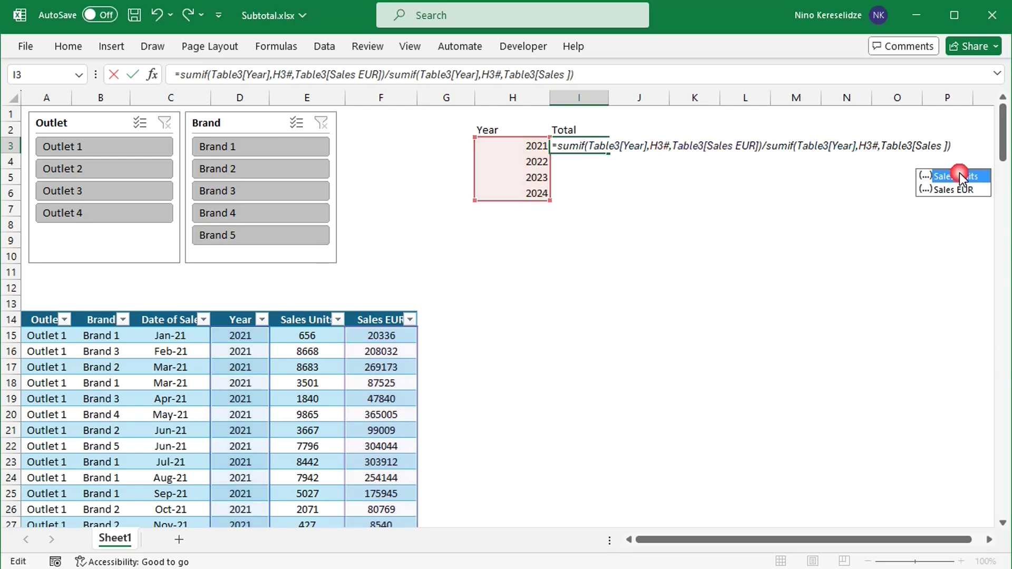
pyautogui.doubleClick(959, 177)
pyautogui.press('Return')
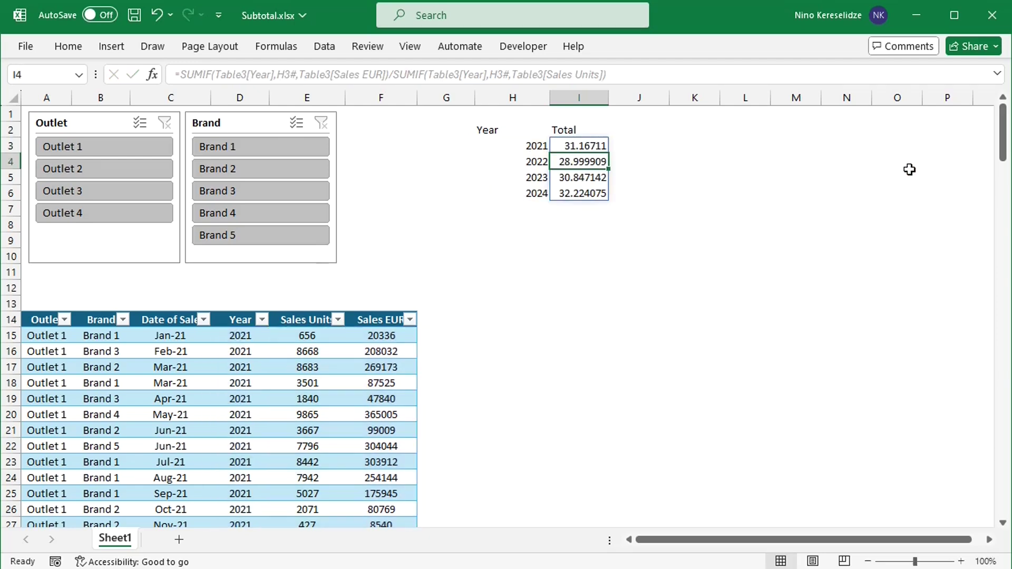
# Step: Add a new column headed Visible to the sales table in G14, directly after Sales EUR
pyautogui.click(447, 327)
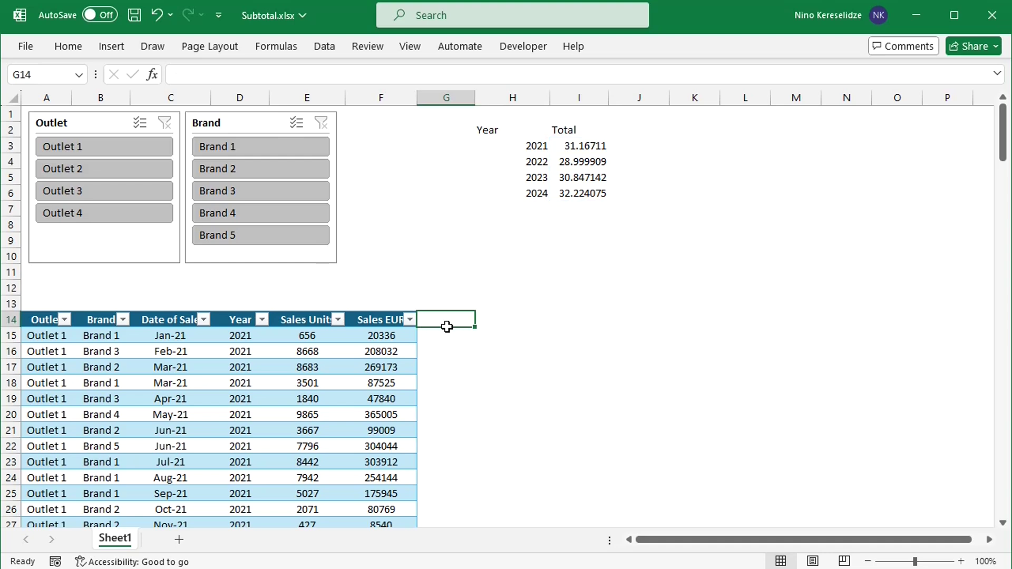
pyautogui.write('Visible')
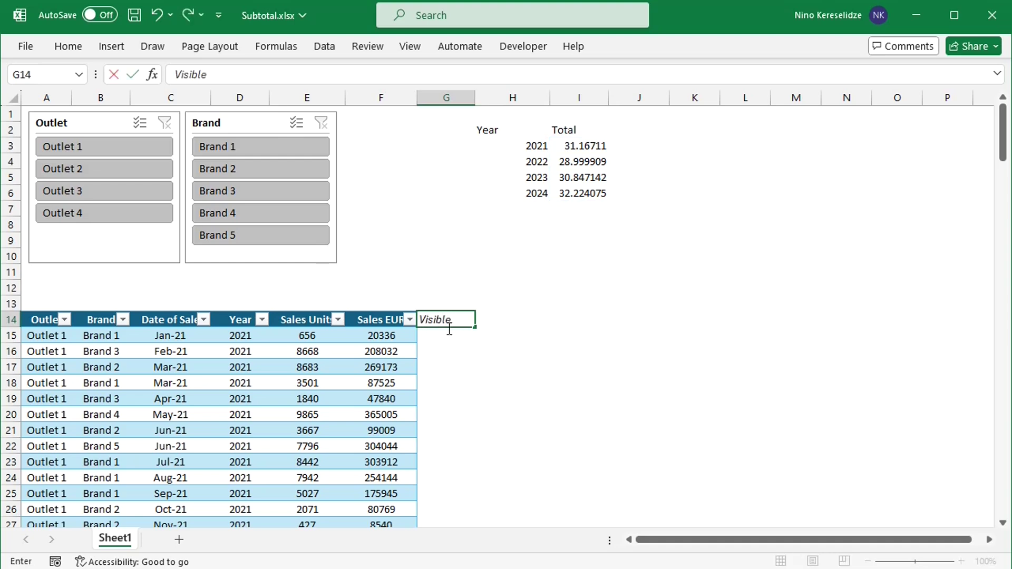
pyautogui.press('Return')
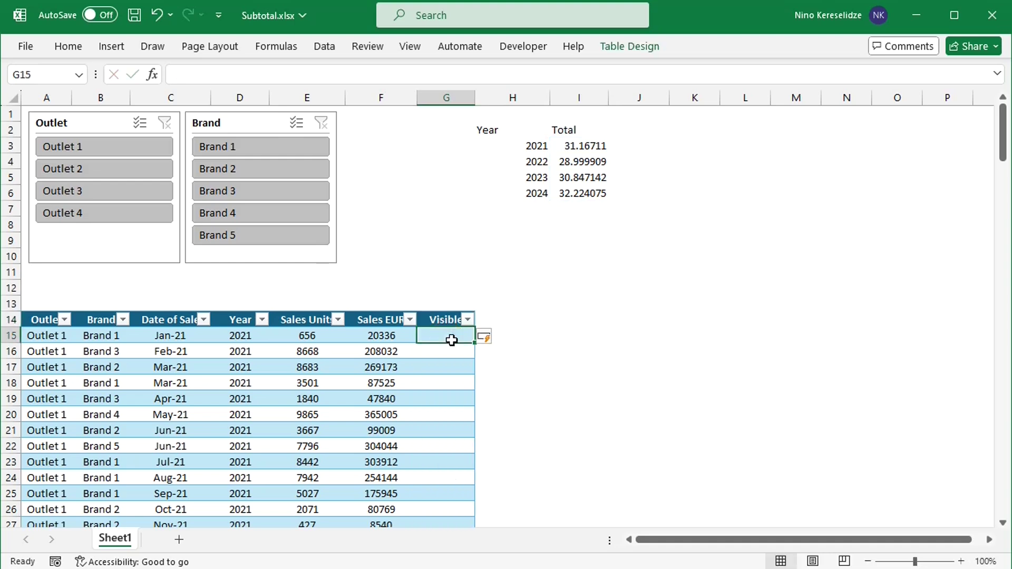
pyautogui.write('=')
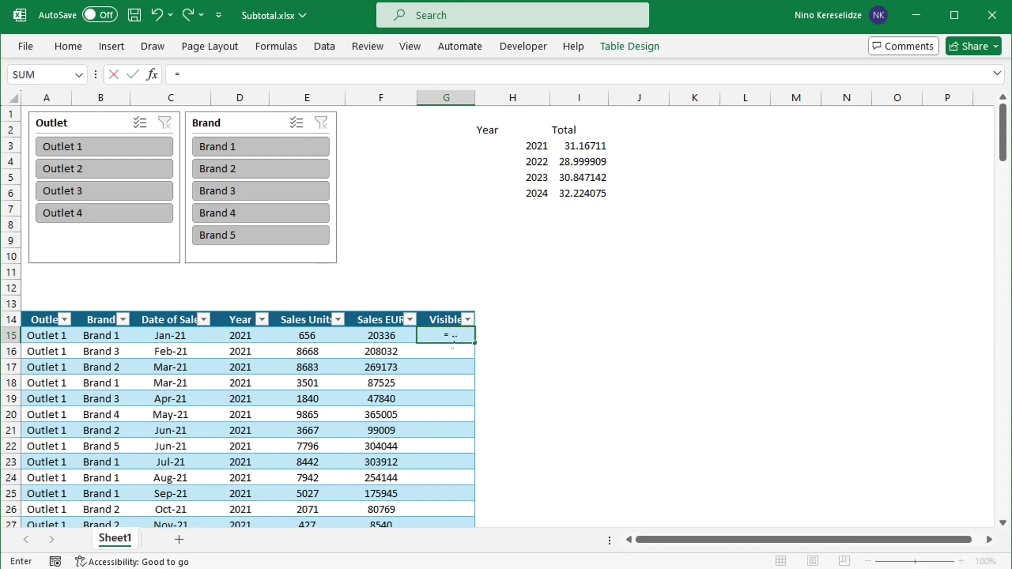
pyautogui.write('subtotal(')
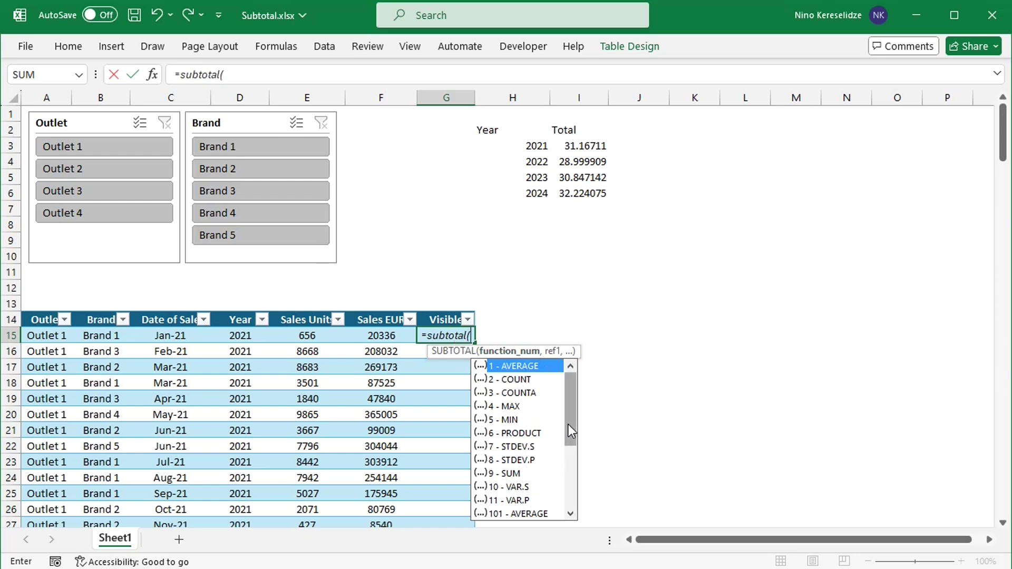
pyautogui.scroll(-2, 572, 428)
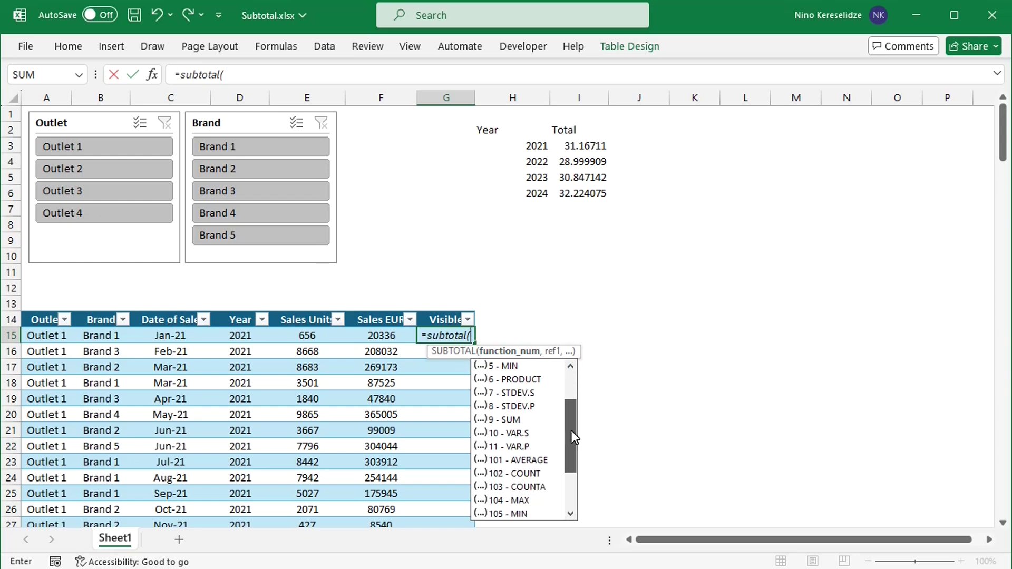
pyautogui.moveTo(571, 431); pyautogui.dragTo(571, 492)
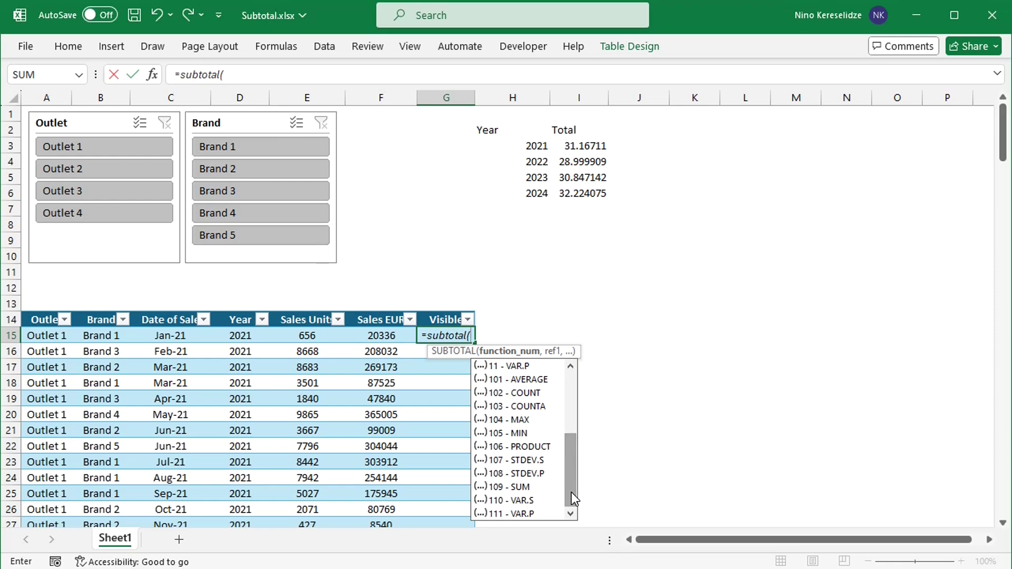
pyautogui.moveTo(568, 464); pyautogui.dragTo(572, 386)
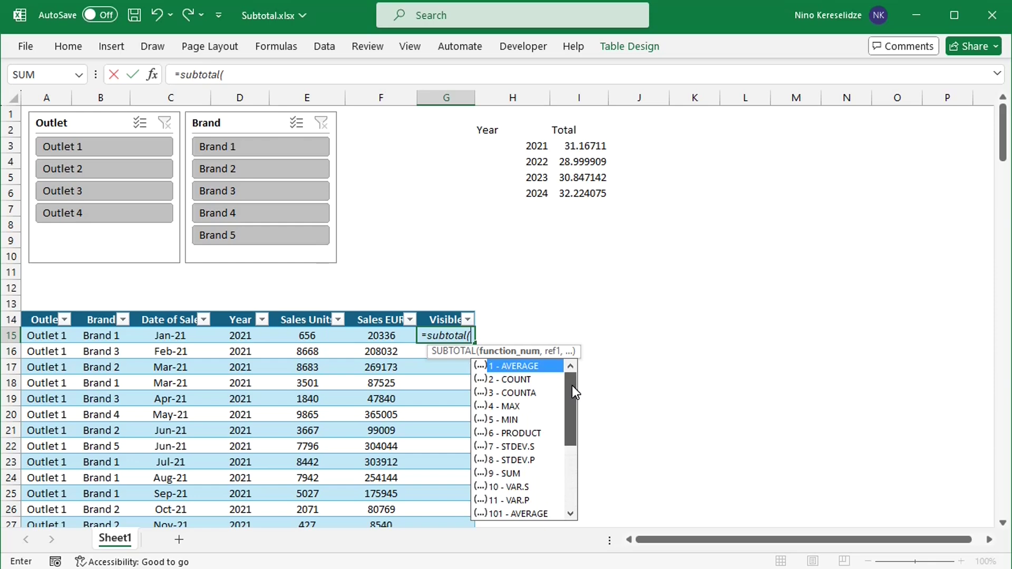
pyautogui.click(519, 399)
pyautogui.doubleClick(519, 399)
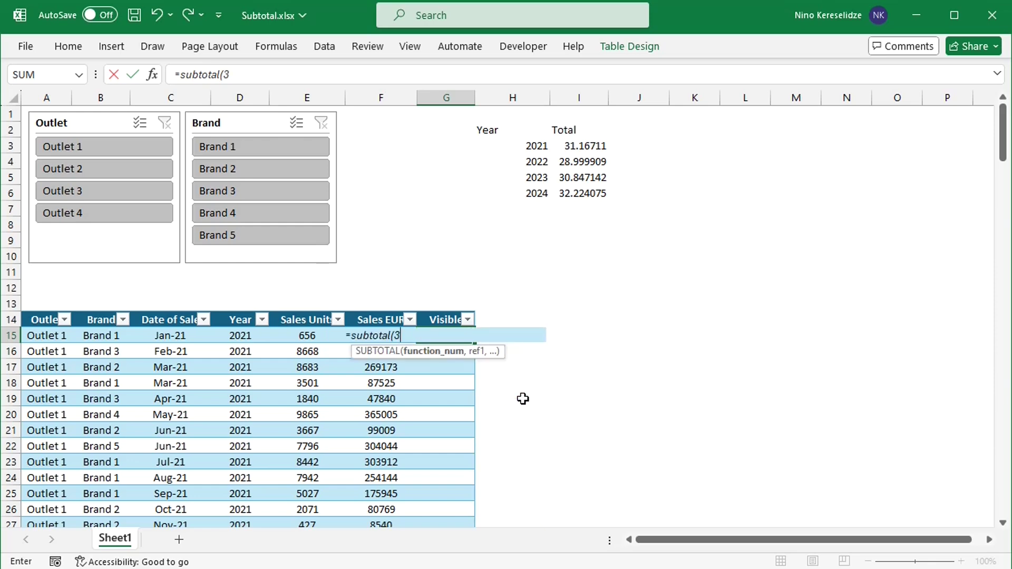
pyautogui.write(',')
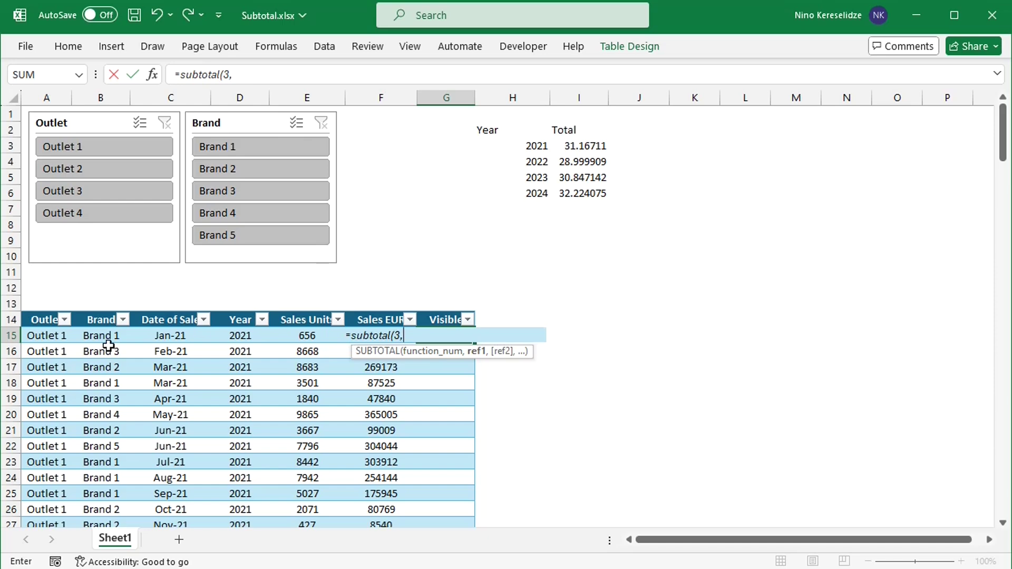
pyautogui.click(51, 342)
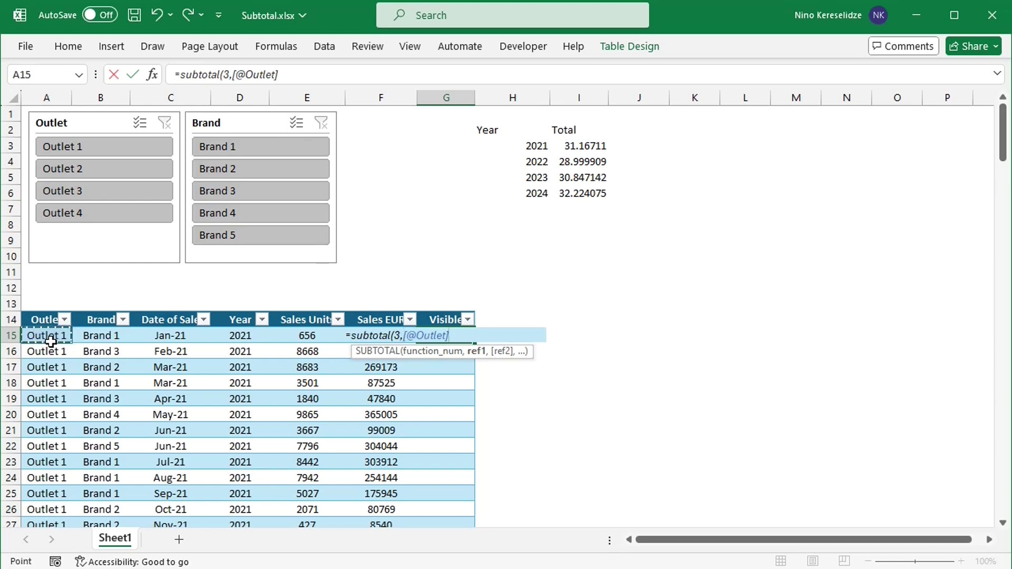
pyautogui.write(')')
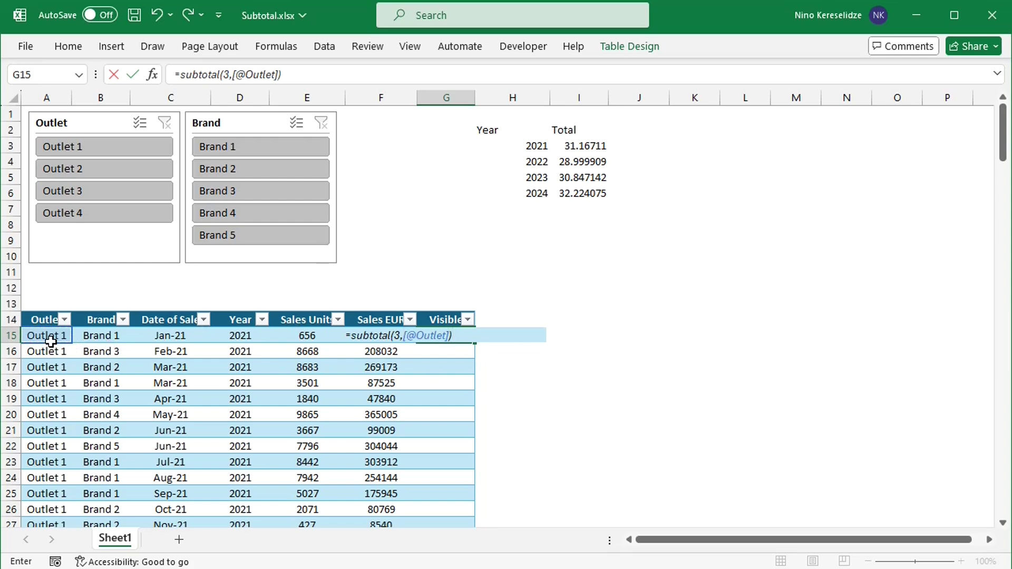
pyautogui.press('Return')
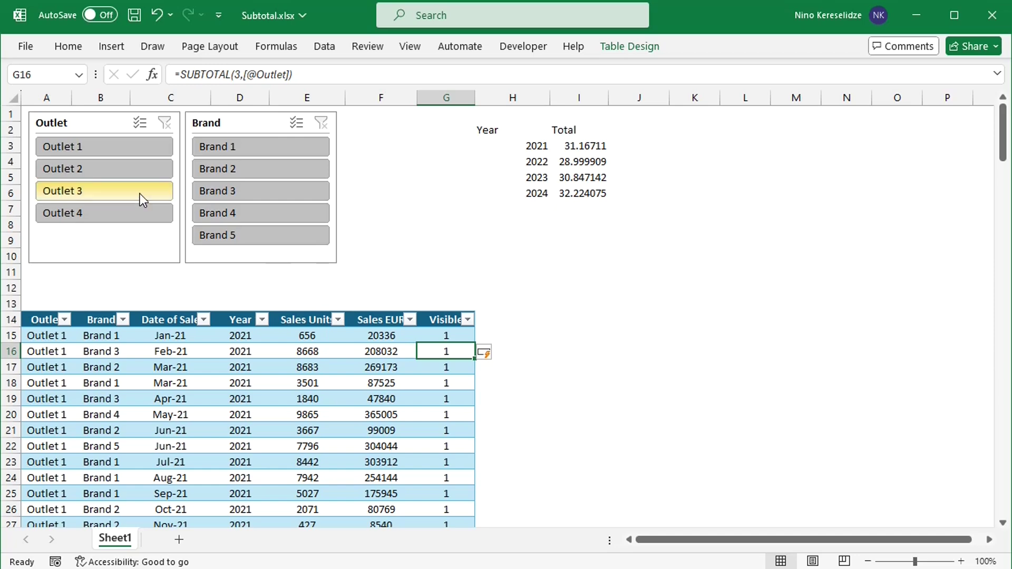
# Step: Check the Visible formula by filtering to Outlet 2 and expanding hidden rows 56 and 55, ending with the Outlet filter cleared
pyautogui.click(87, 165)
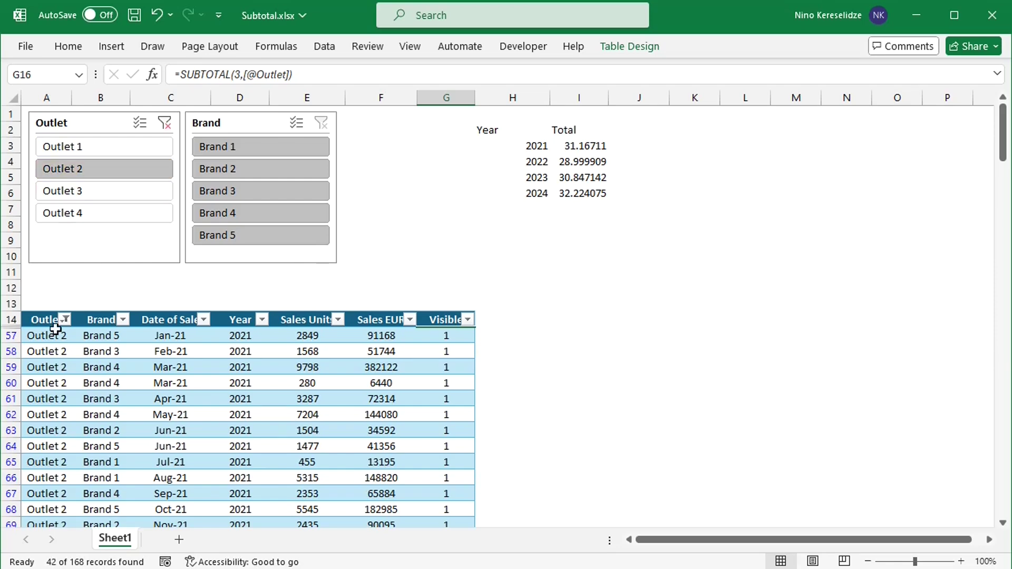
pyautogui.moveTo(18, 335); pyautogui.dragTo(19, 352)
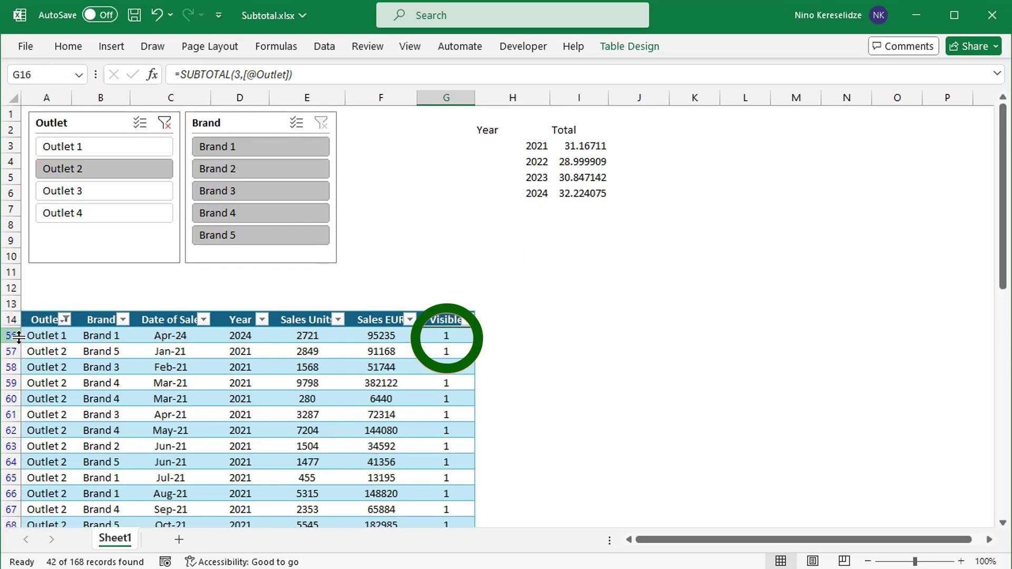
pyautogui.moveTo(18, 336); pyautogui.dragTo(18, 344)
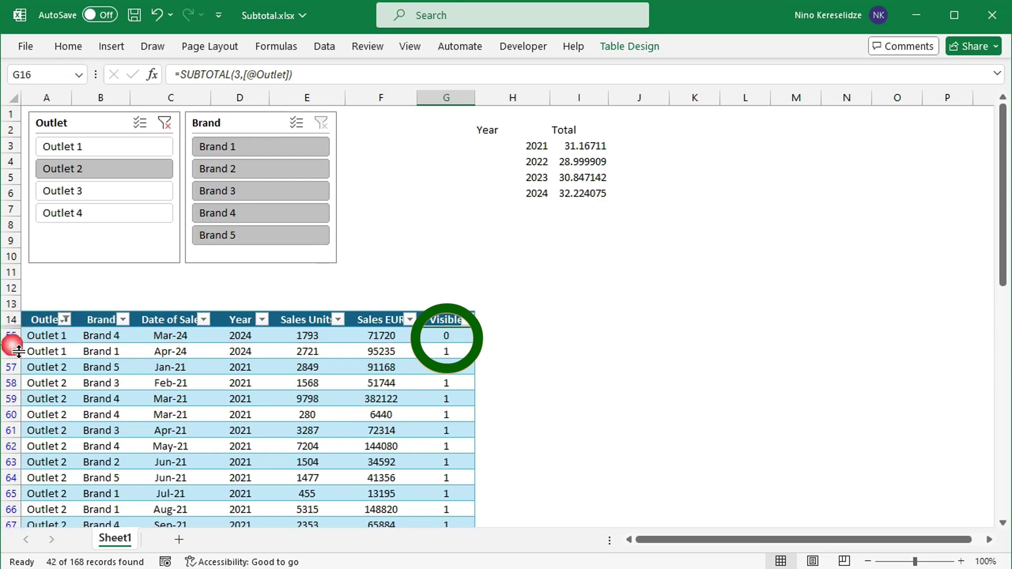
pyautogui.click(168, 124)
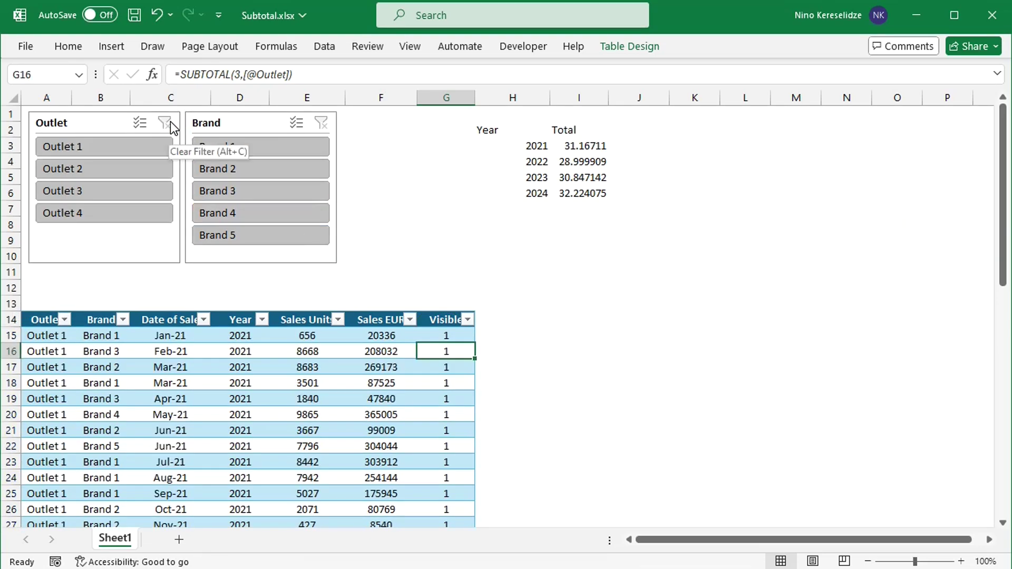
# Step: Add the heading Selection in J2, beside the Total heading of the yearly summary
pyautogui.click(639, 137)
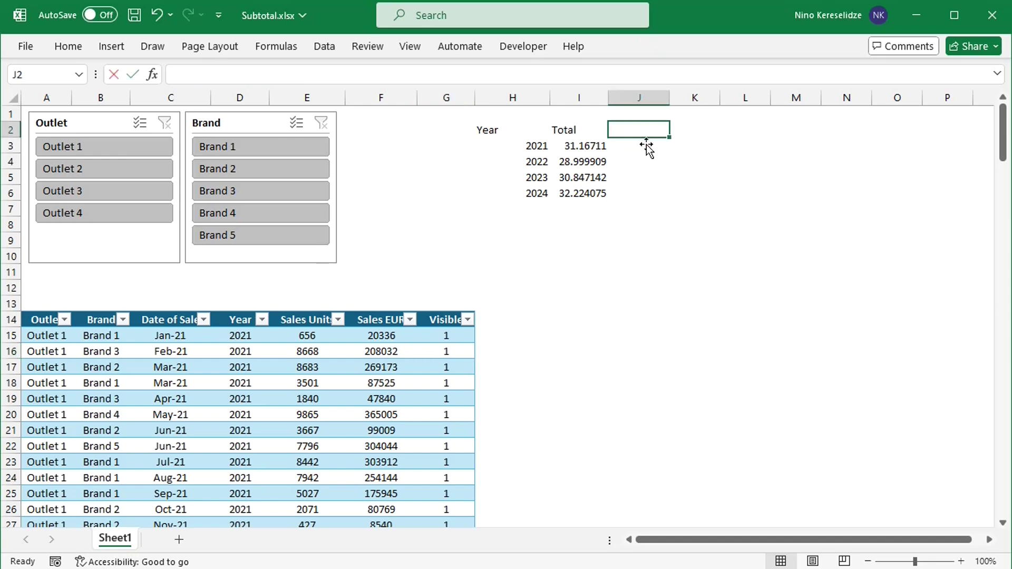
pyautogui.write('Selection')
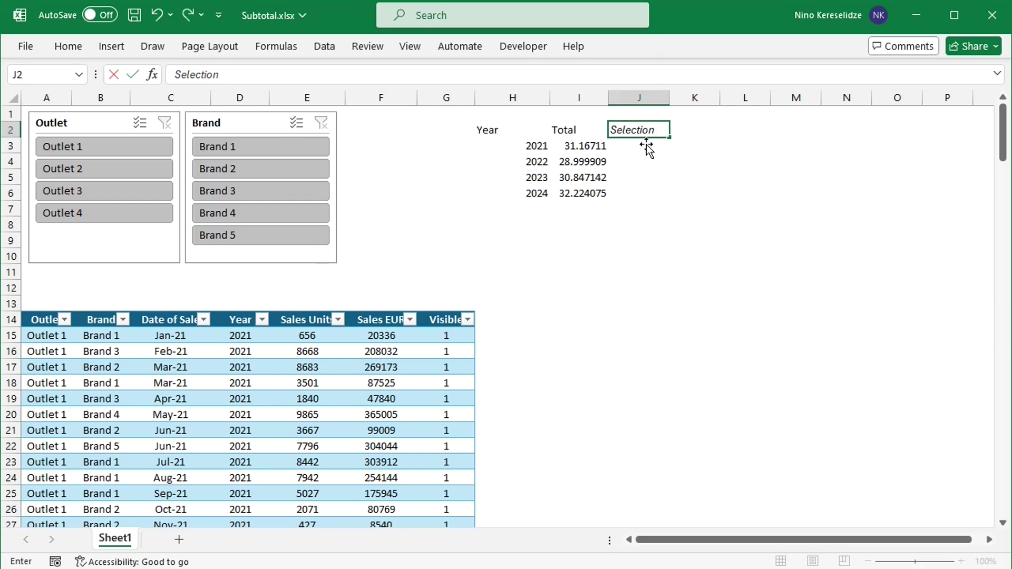
pyautogui.press('Return')
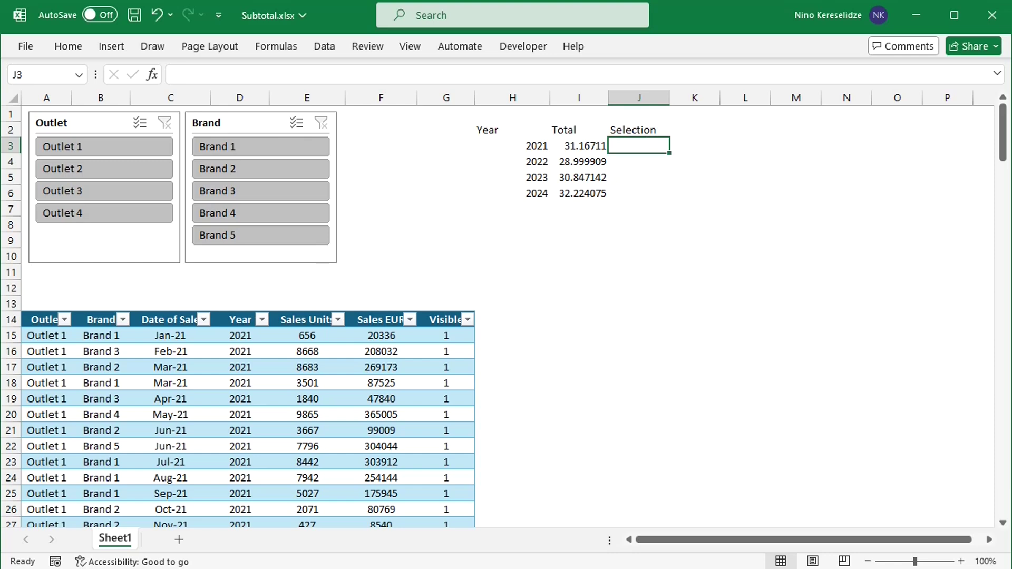
# Step: Start a SUMIFS formula in J3 that sums Table3[Sales EUR] where Table3[Year] matches the spilled years H3#
pyautogui.write('=sumi')
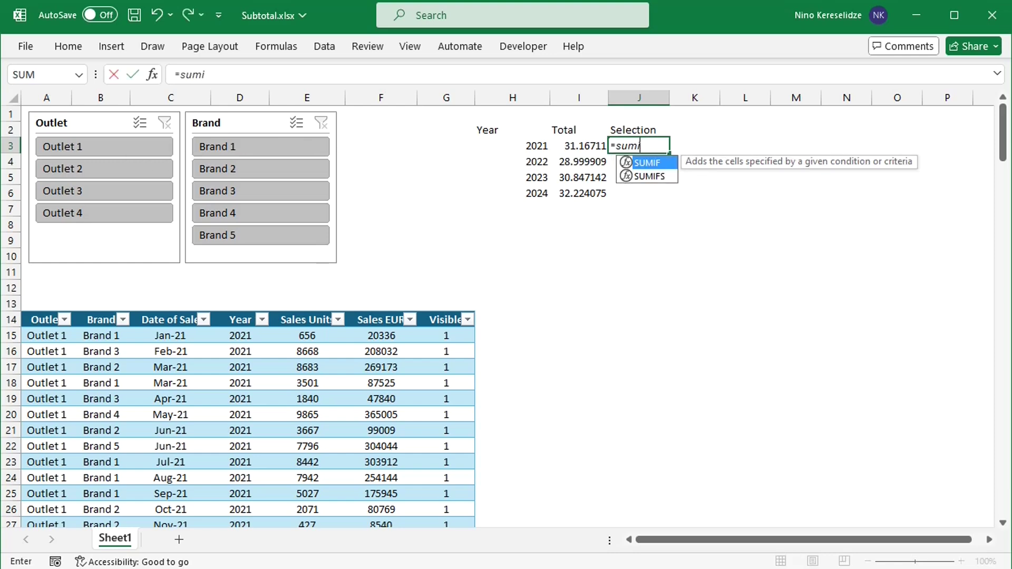
pyautogui.write('fs(')
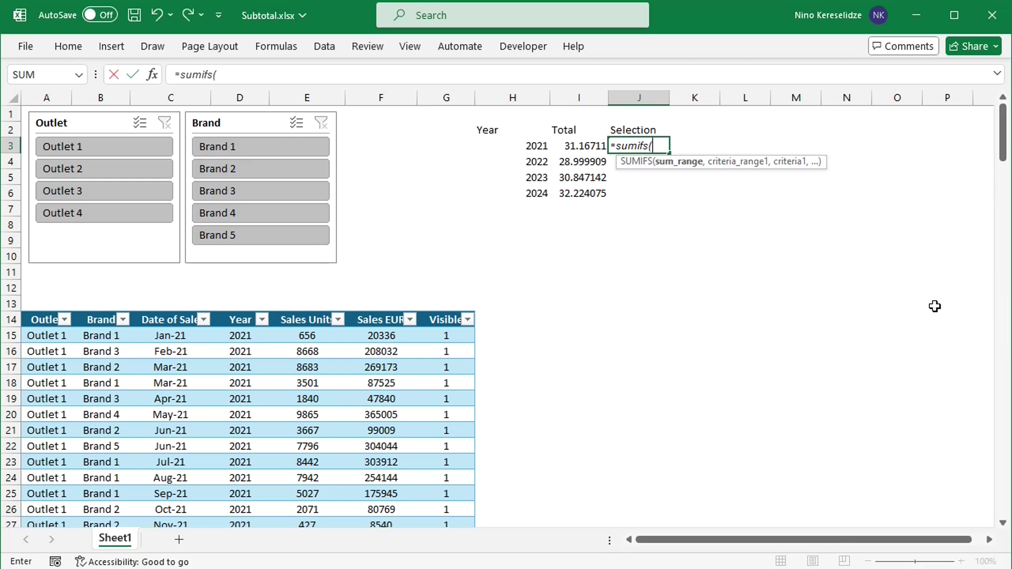
pyautogui.click(391, 323)
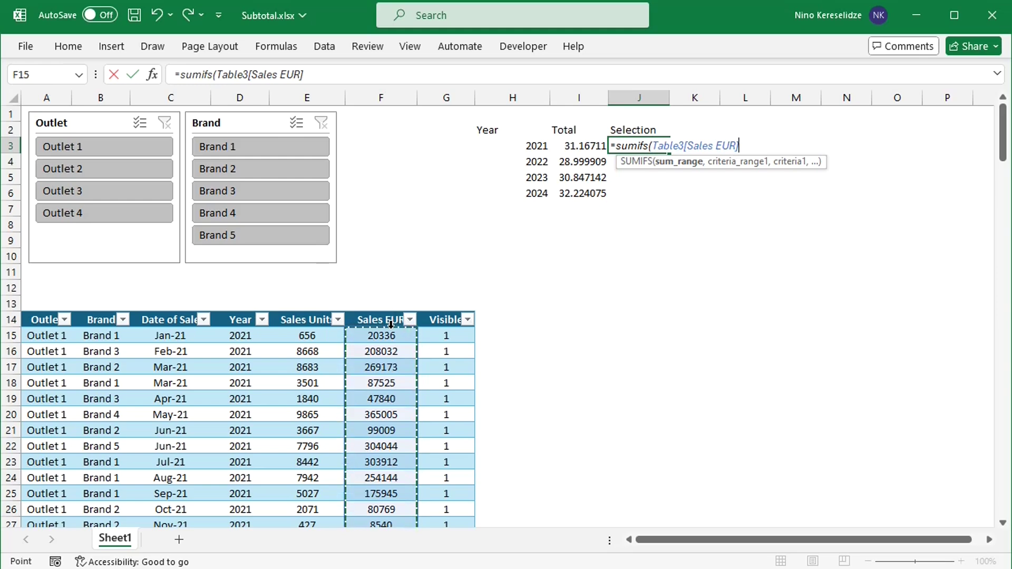
pyautogui.write(',')
pyautogui.click(241, 322)
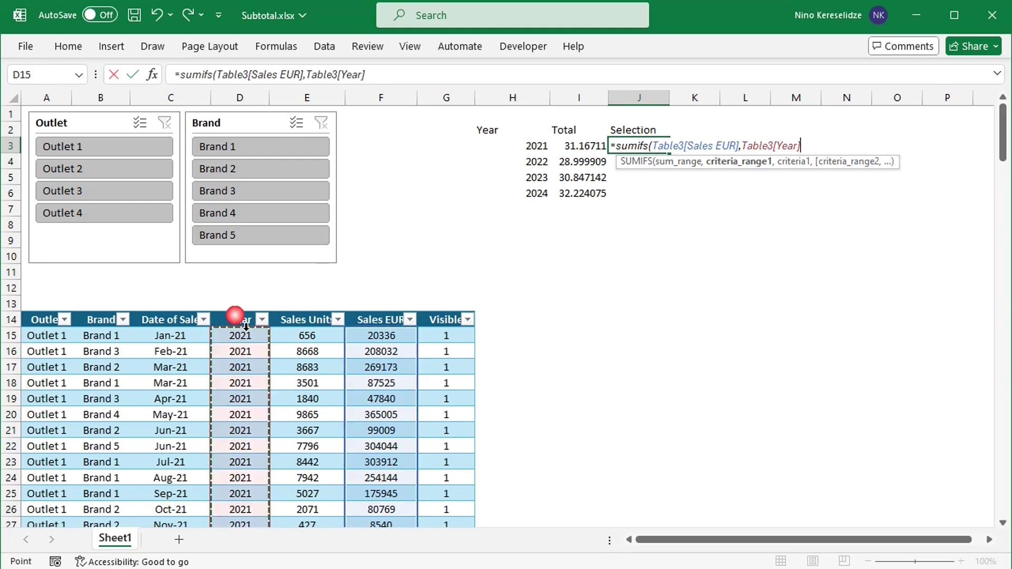
pyautogui.write(',')
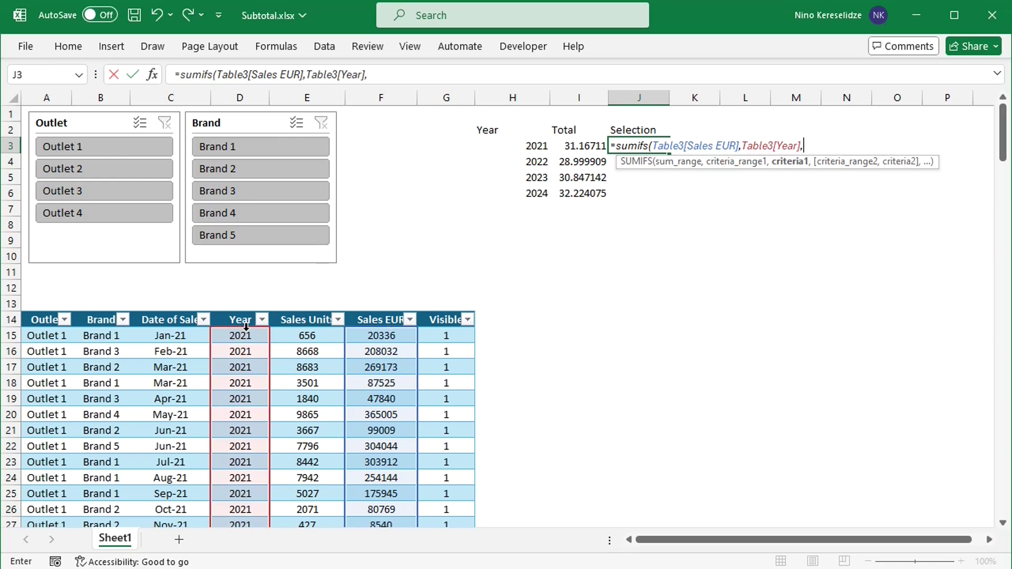
pyautogui.click(536, 150)
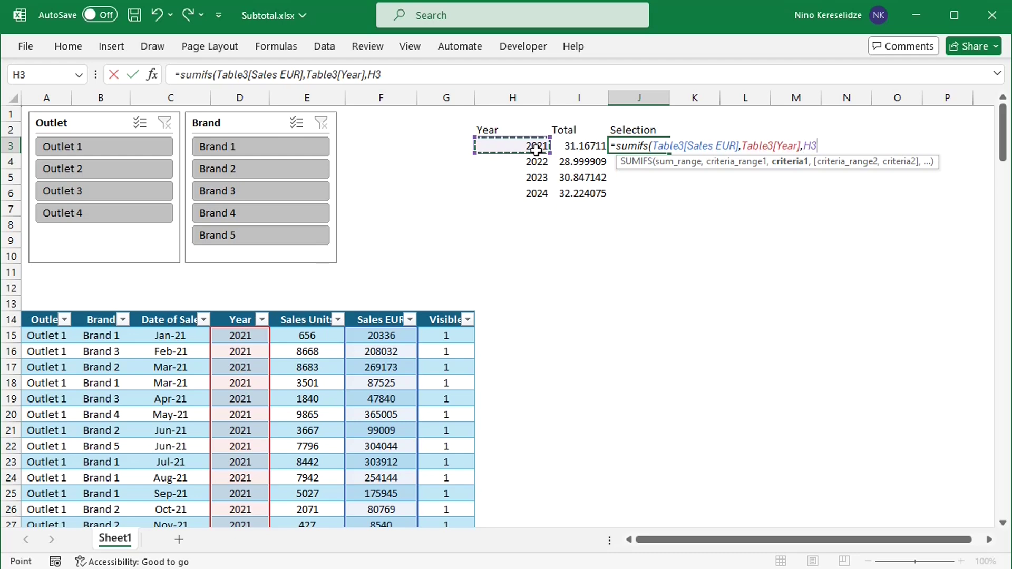
pyautogui.write('#')
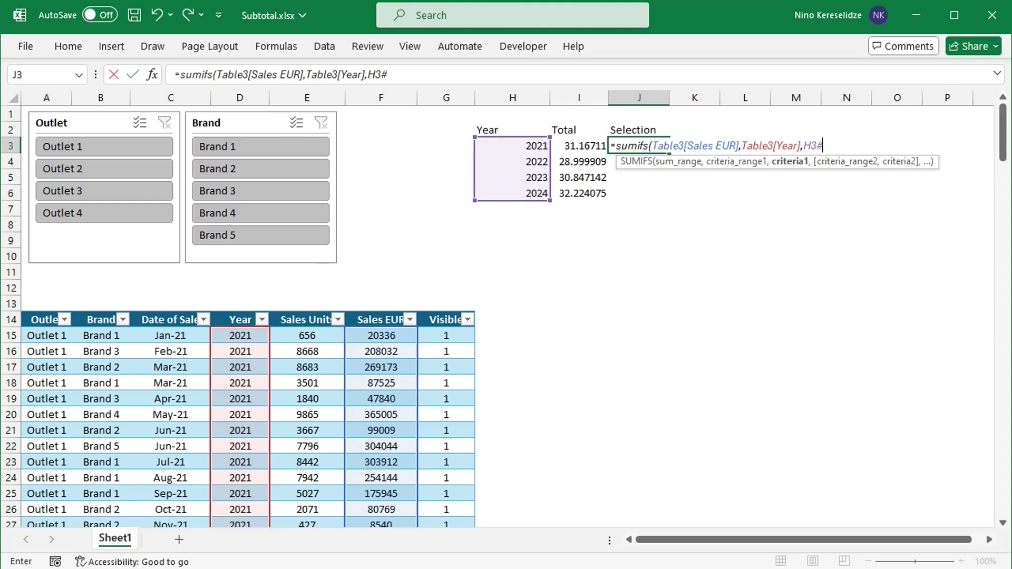
# Step: Add a second criterion to the J3 SUMIFS requiring Table3[Visible] to equal 1, and close the function
pyautogui.write(',Table3[Visible')
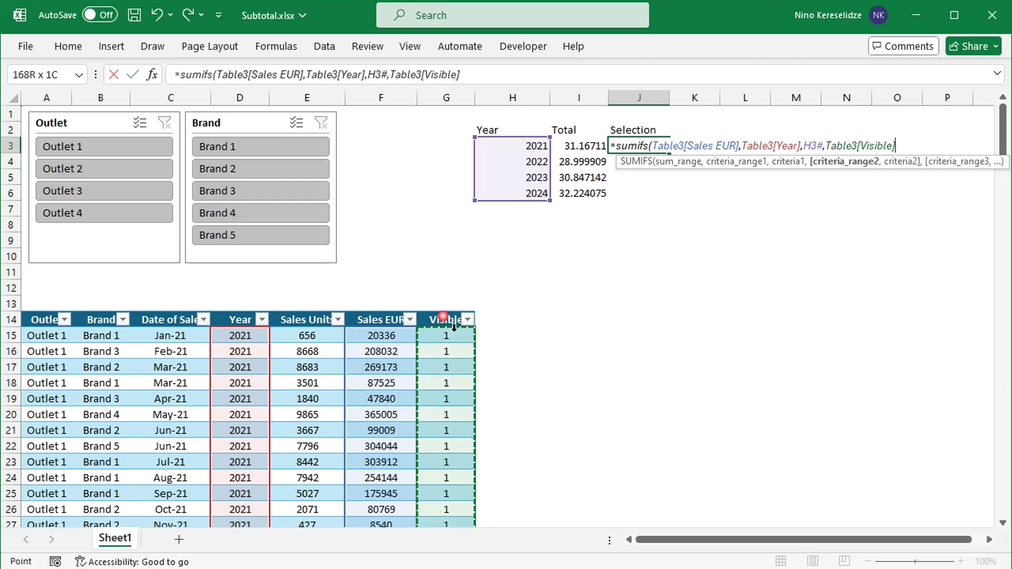
pyautogui.click(454, 327)
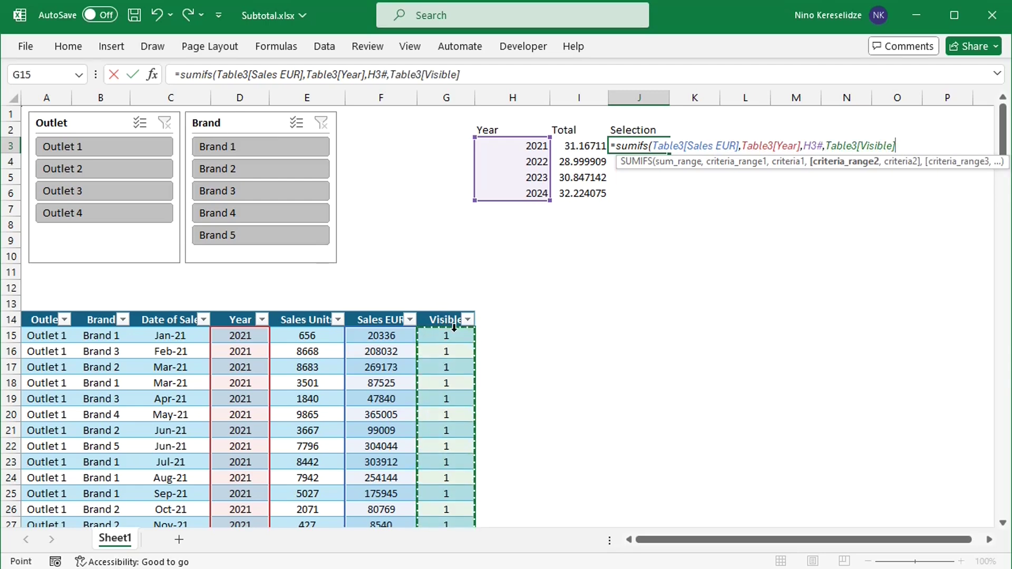
pyautogui.write(',')
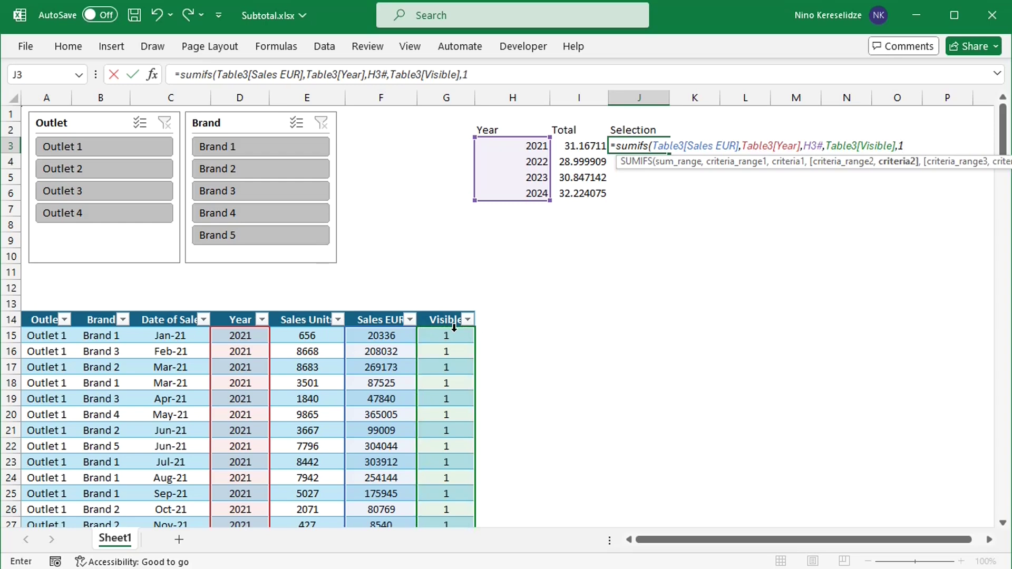
pyautogui.write('1)')
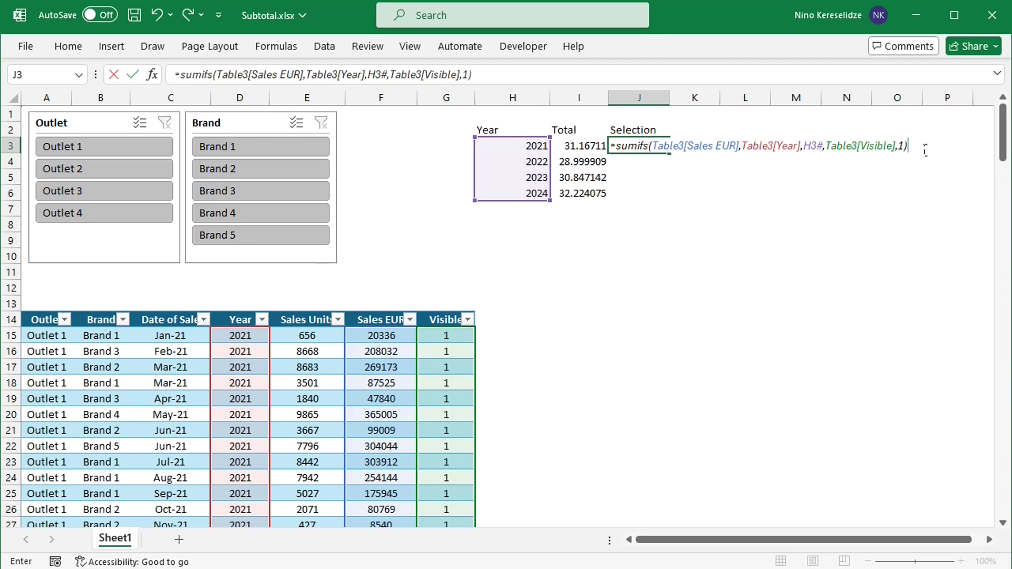
# Step: Divide the SUMIFS in J3 by a copy of itself that sums Table3[Sales Units] instead, and commit the formula
pyautogui.moveTo(917, 149); pyautogui.dragTo(626, 157)
pyautogui.hotkey('ctrl', 'c')
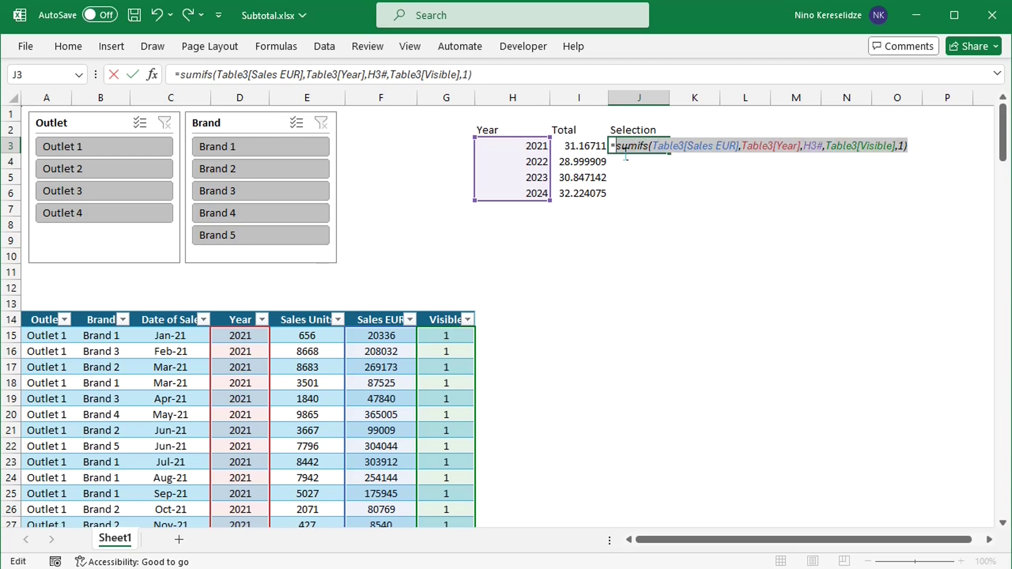
pyautogui.click(917, 156)
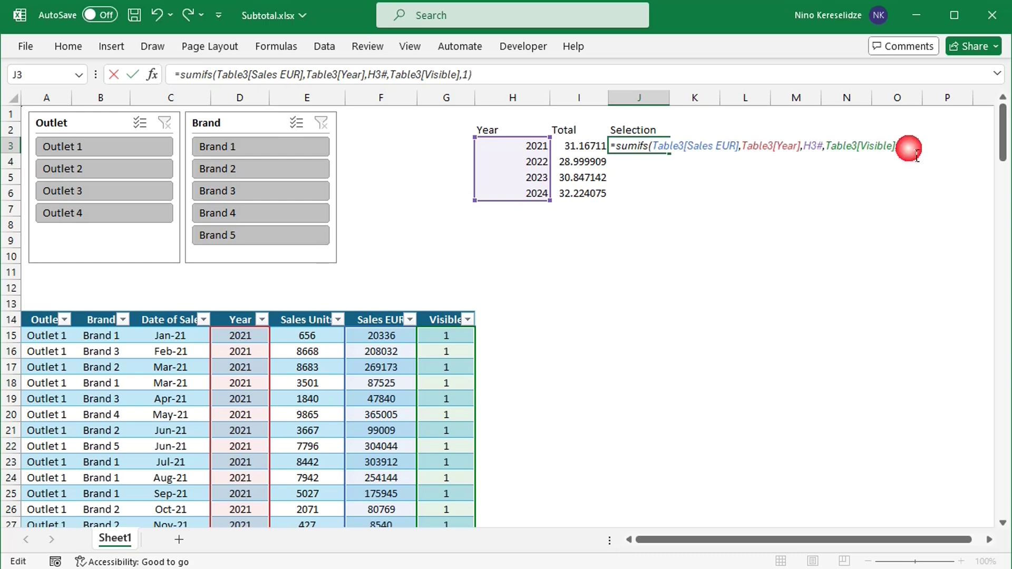
pyautogui.write('/')
pyautogui.hotkey('ctrl', 'v')
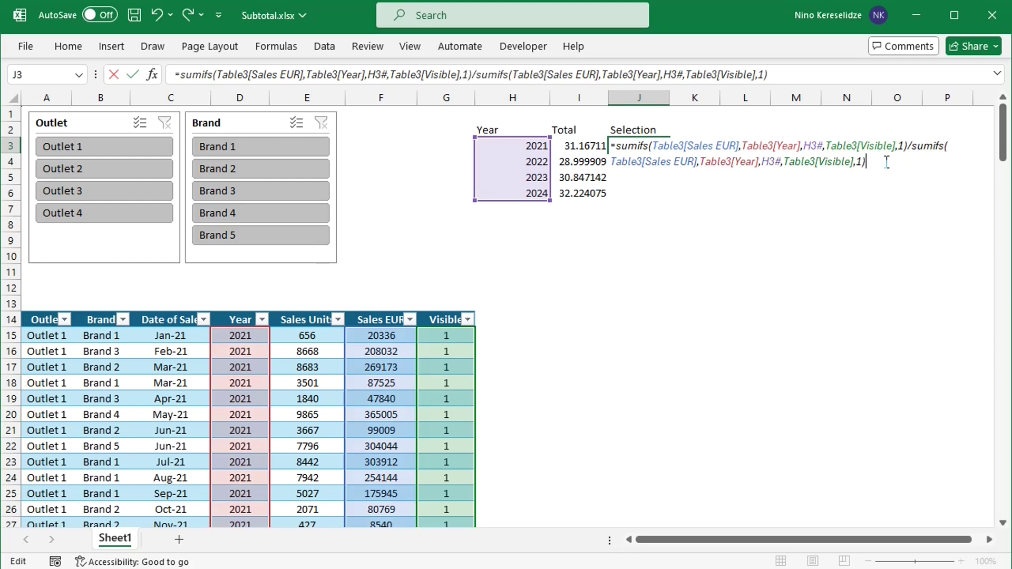
pyautogui.click(692, 168)
pyautogui.press('BackSpace')
pyautogui.press('BackSpace')
pyautogui.press('BackSpace')
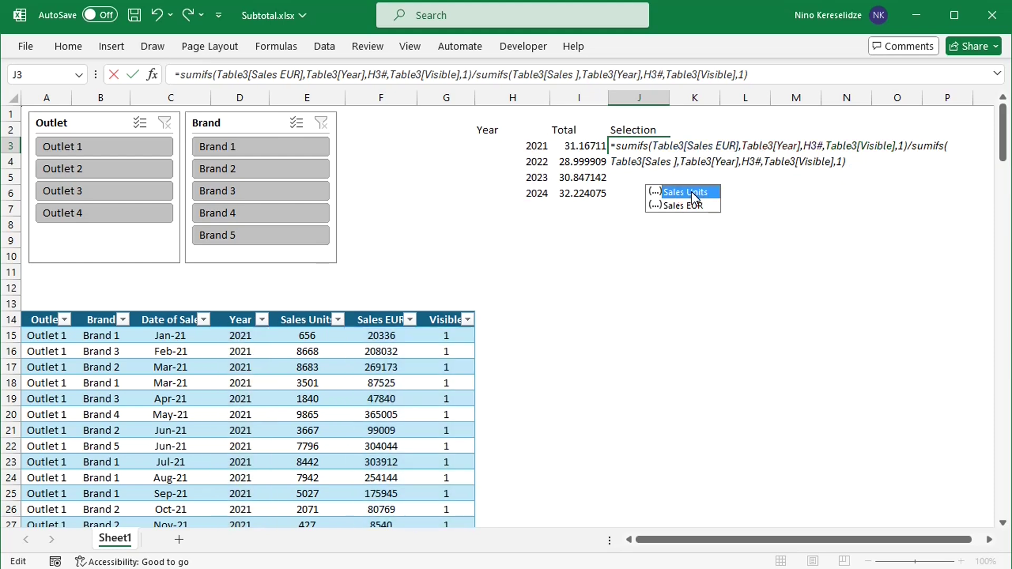
pyautogui.doubleClick(692, 192)
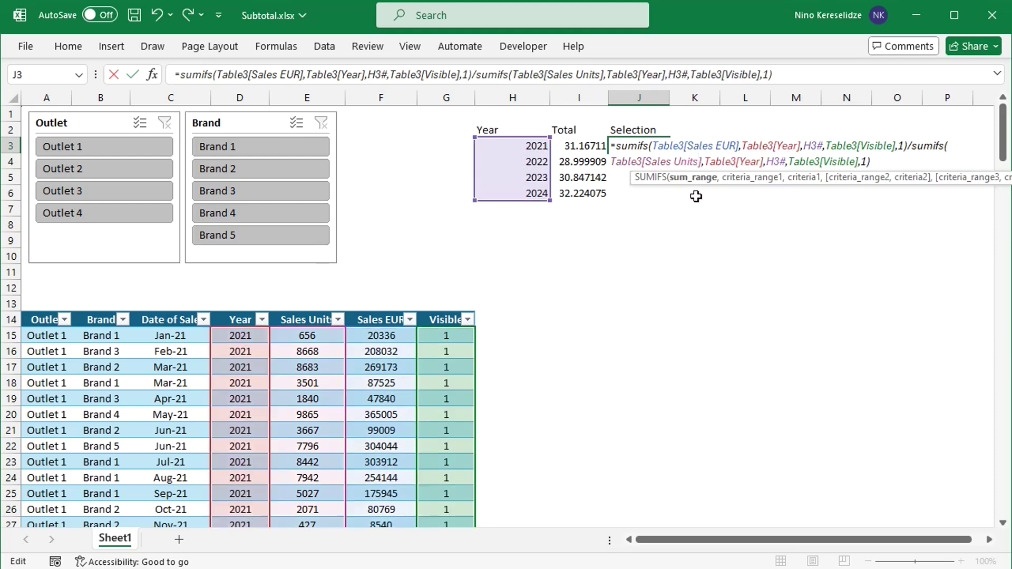
pyautogui.press('Return')
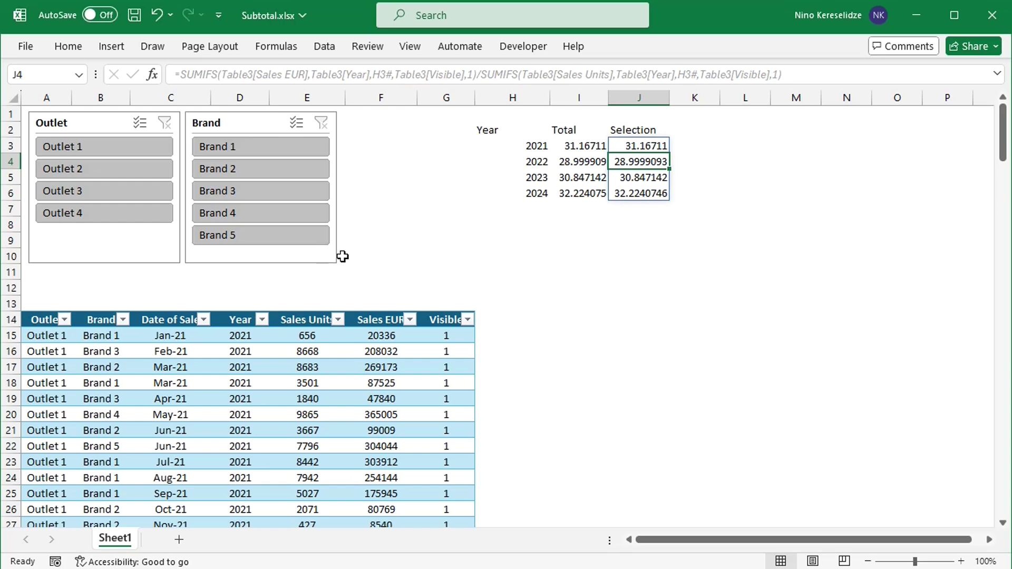
# Step: Check how the Selection averages respond to filtering by Outlet 1, 2, 3 and 4 in turn, ending with the Outlet filter cleared
pyautogui.click(89, 148)
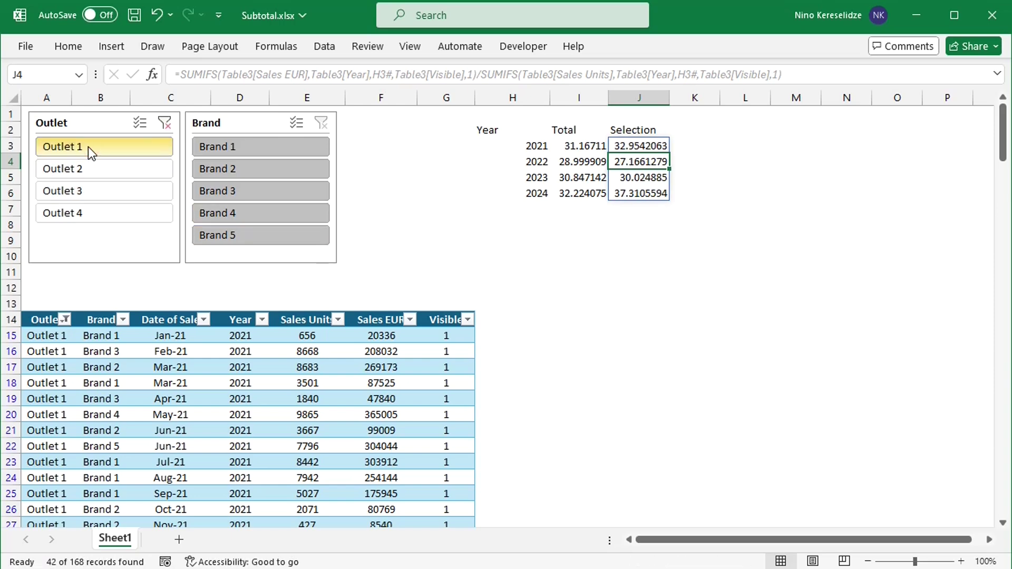
pyautogui.click(100, 172)
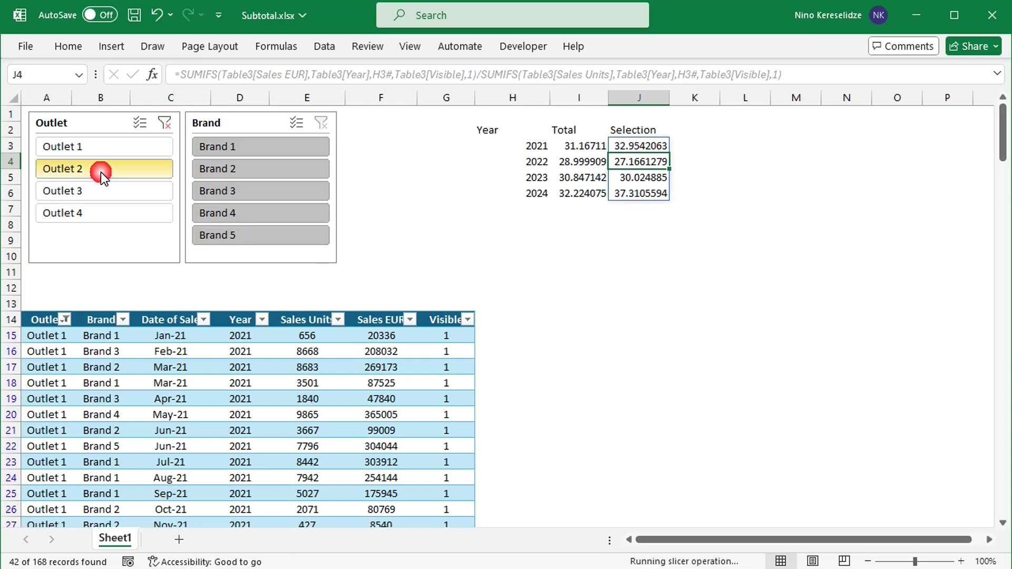
pyautogui.click(102, 193)
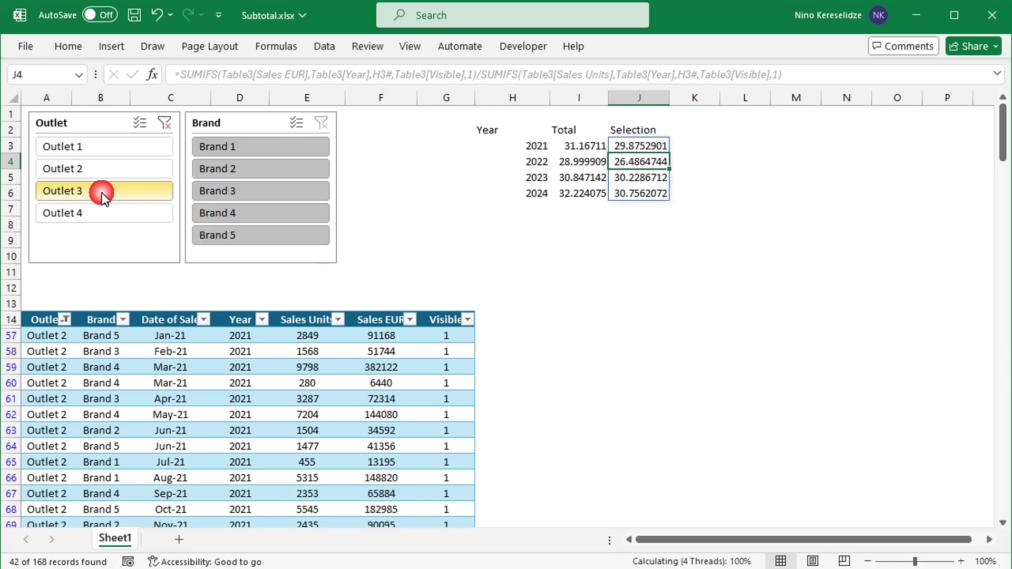
pyautogui.click(113, 215)
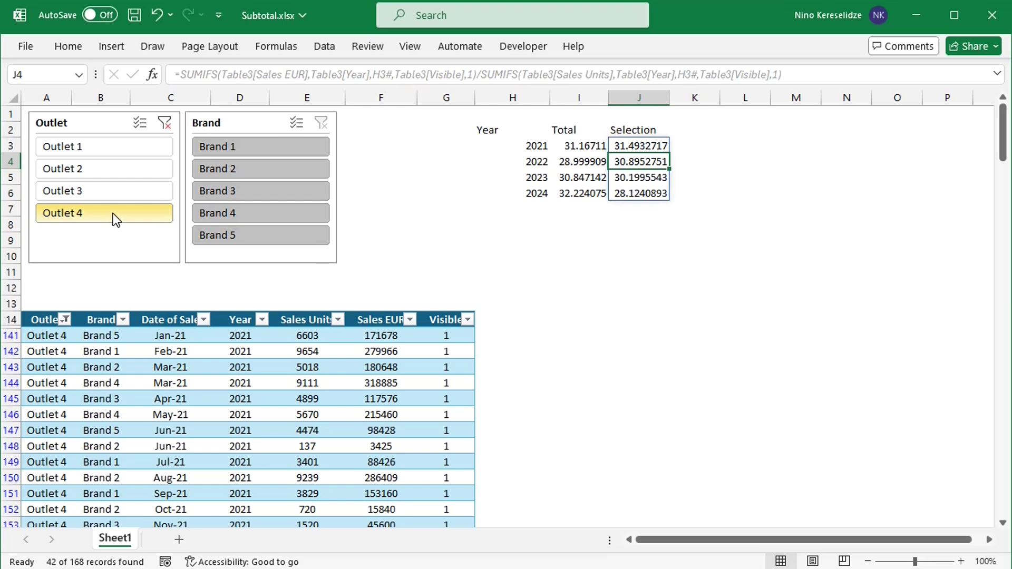
pyautogui.click(166, 124)
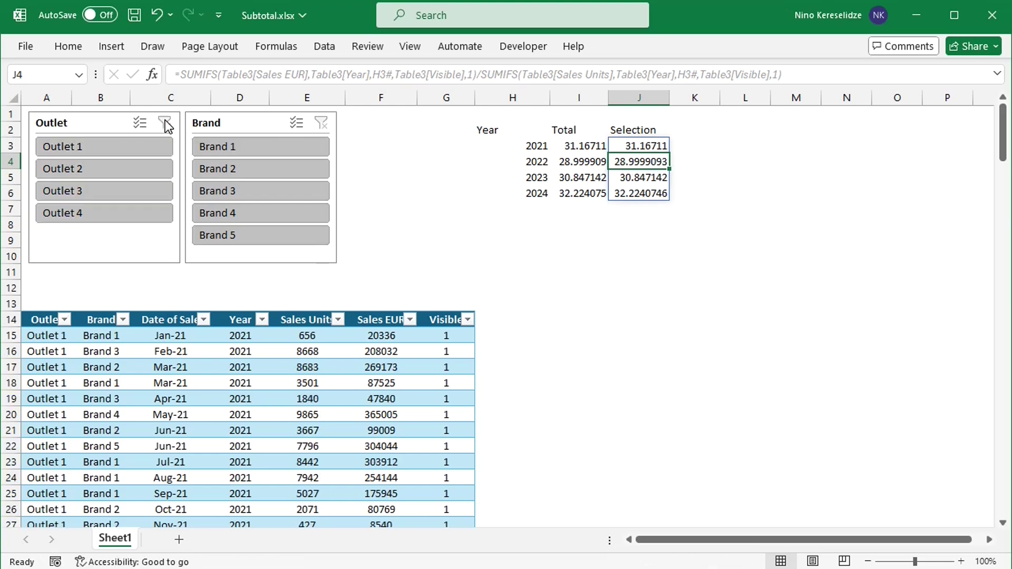
# Step: Wrap the H3 year formula in CHOOSE({1,2,3},…), adding SUMIF(Table3[Year],H3#,Table3[Sales EUR])/SUMIF(Table3[Year],H3#,Table3[Sales Units]) as the second value
pyautogui.click(533, 149)
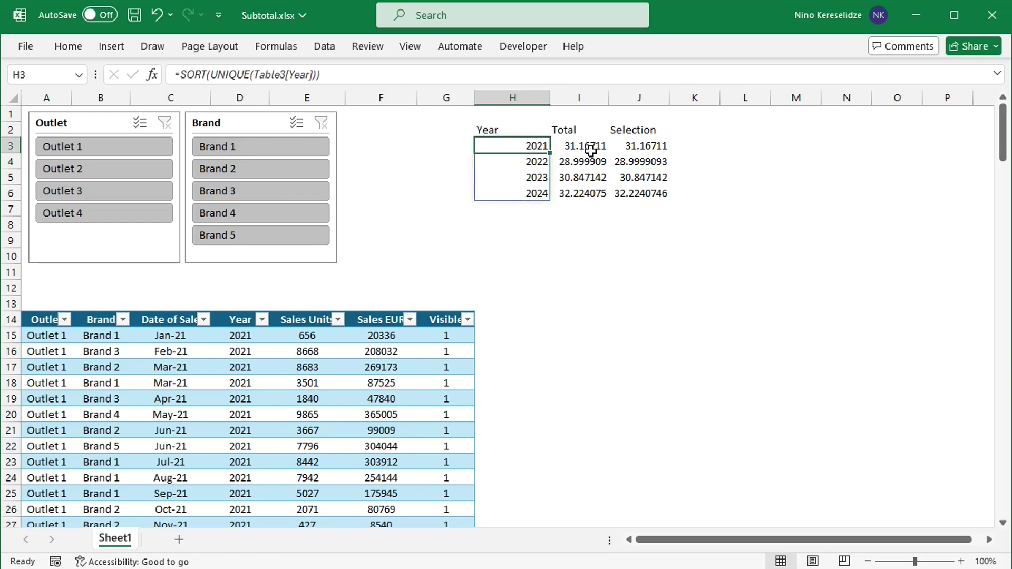
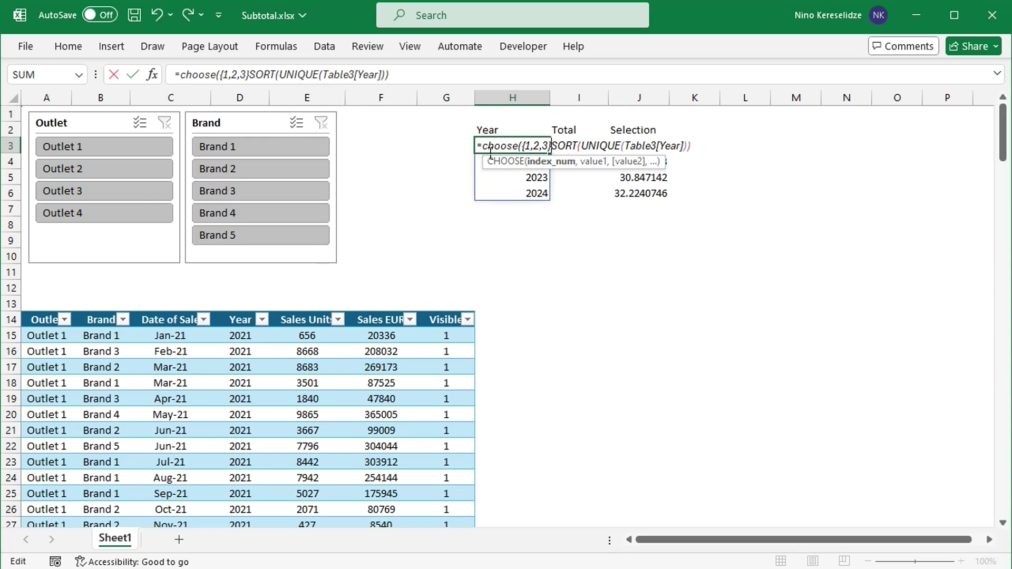
pyautogui.write(',')
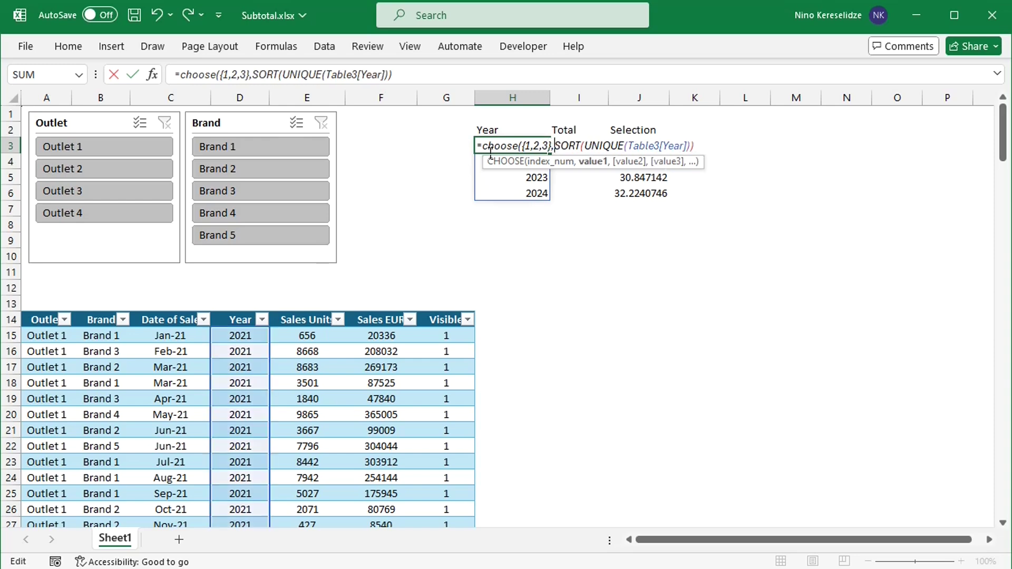
pyautogui.click(705, 147)
pyautogui.write(',')
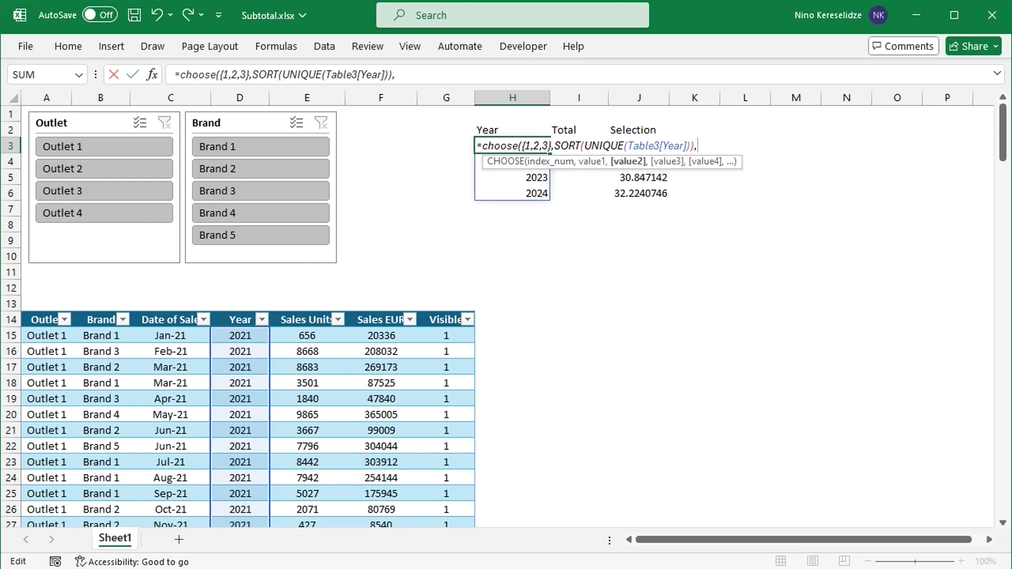
pyautogui.write('SUMIF(Table3[Year],H3#,Table3[Sales EUR])/SUMIF(Table3[Year],H3#,Table3[Sales Units])')
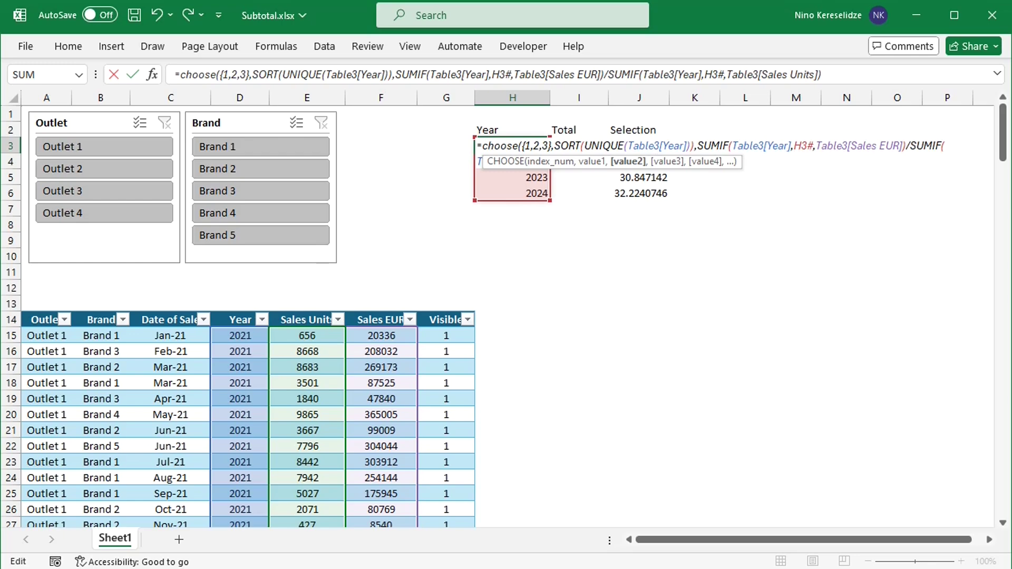
pyautogui.click(838, 81)
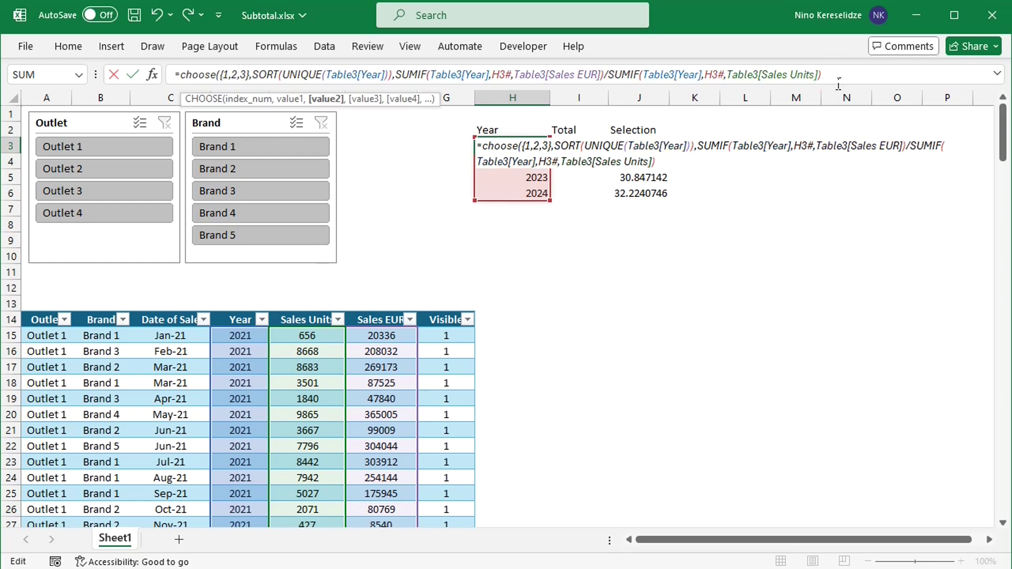
pyautogui.write(')')
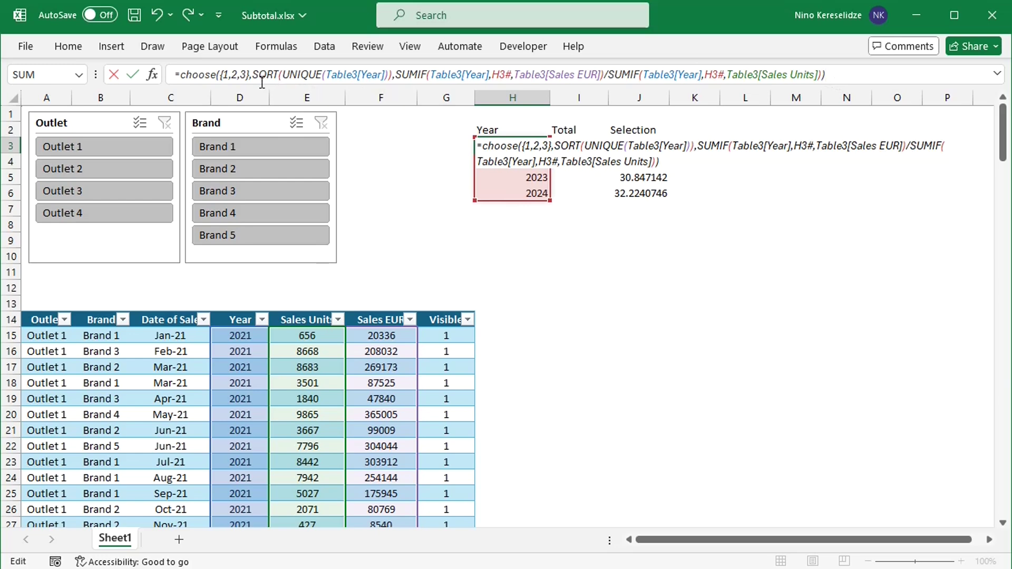
# Step: Replace both H3# references in the CHOOSE formula's SUMIF functions with SORT(UNIQUE(Table3[Year]))
pyautogui.moveTo(252, 75); pyautogui.dragTo(398, 87)
pyautogui.hotkey('ctrl', 'c')
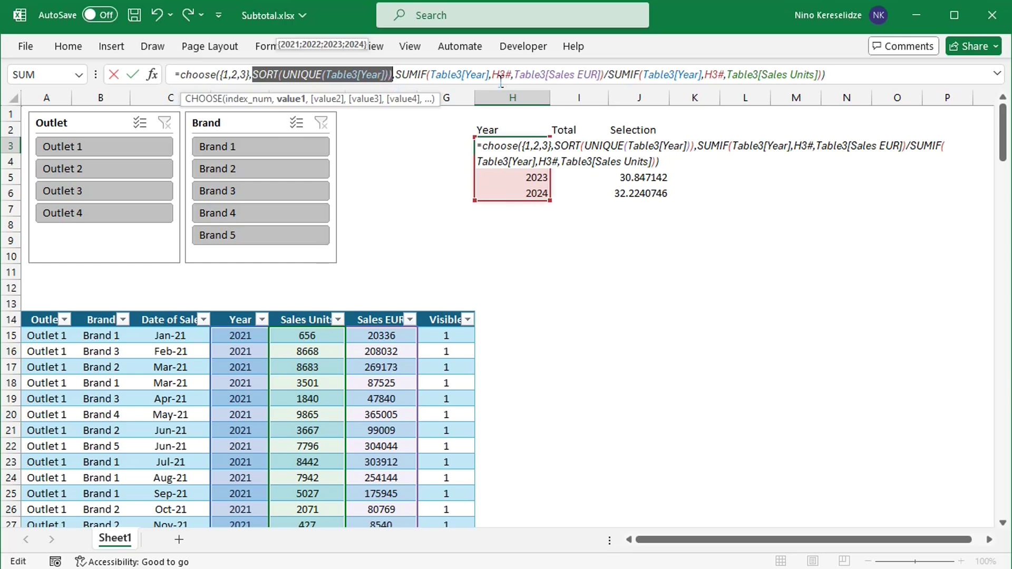
pyautogui.moveTo(492, 79); pyautogui.dragTo(511, 80)
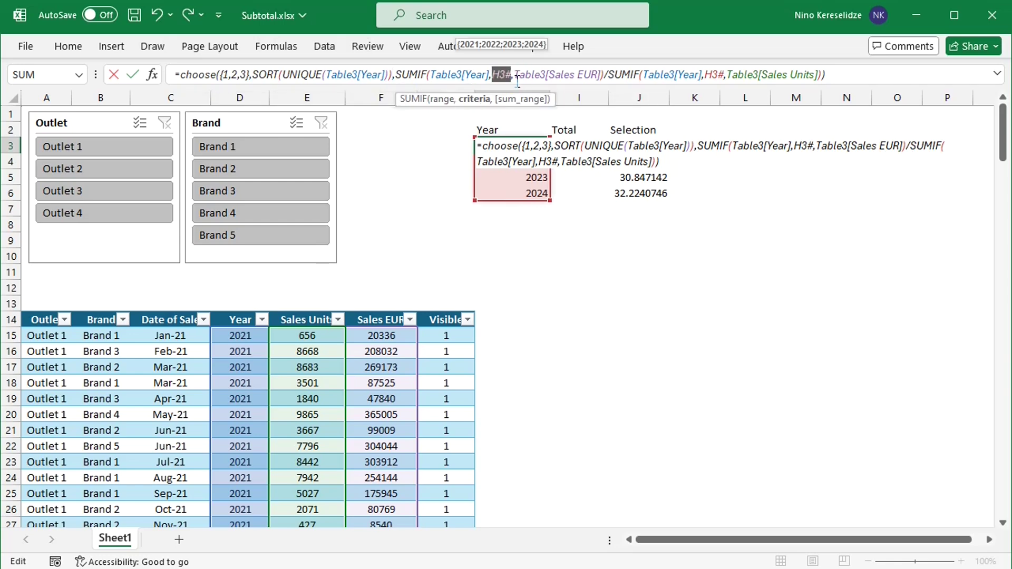
pyautogui.hotkey('ctrl', 'v')
pyautogui.moveTo(826, 75); pyautogui.dragTo(846, 79)
pyautogui.hotkey('ctrl', 'v')
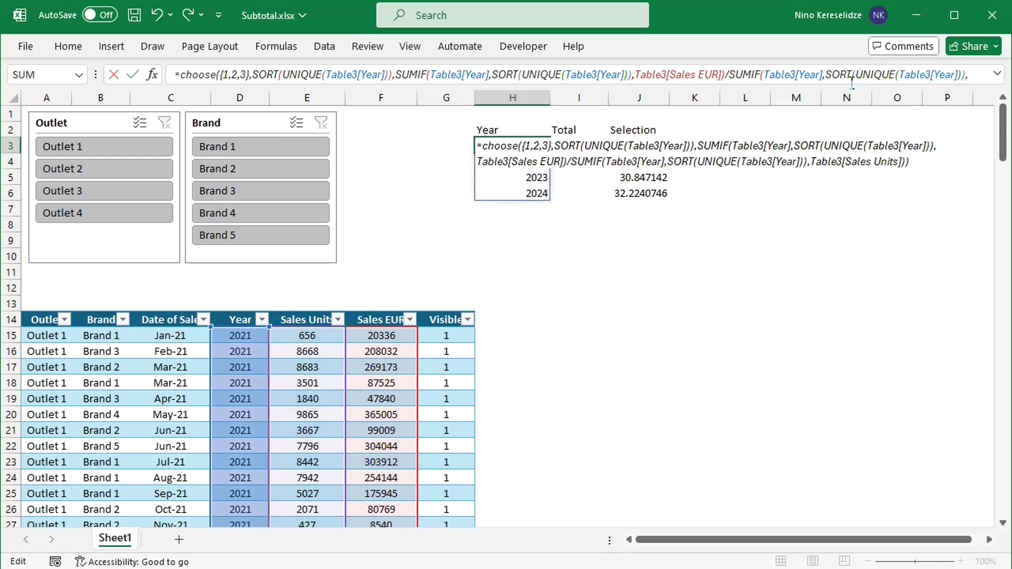
# Step: Commit the CHOOSE formula in H3, then copy the SUMIFS division out of J3 and clear that cell
pyautogui.press('Return')
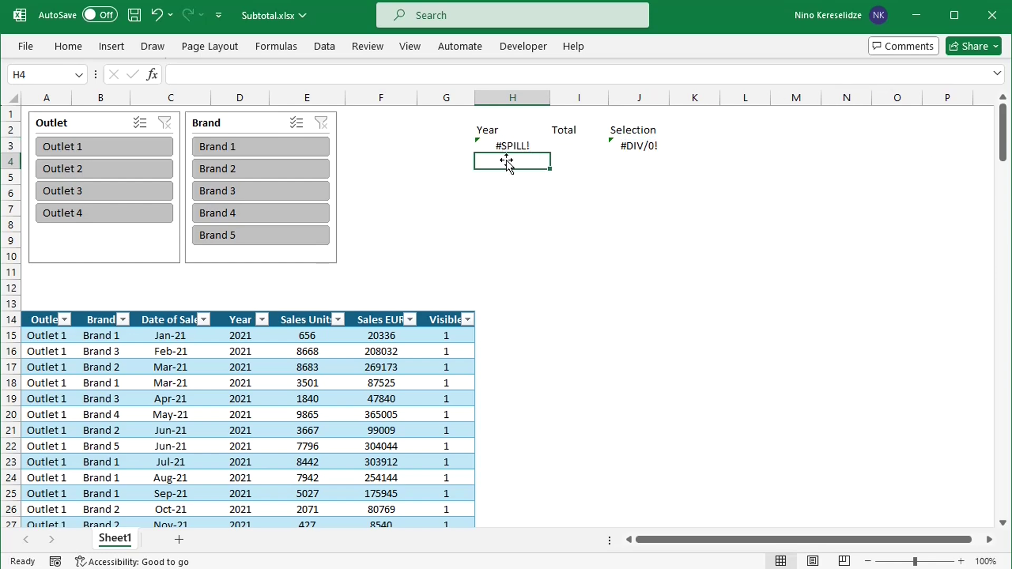
pyautogui.click(647, 149)
pyautogui.doubleClick(647, 153)
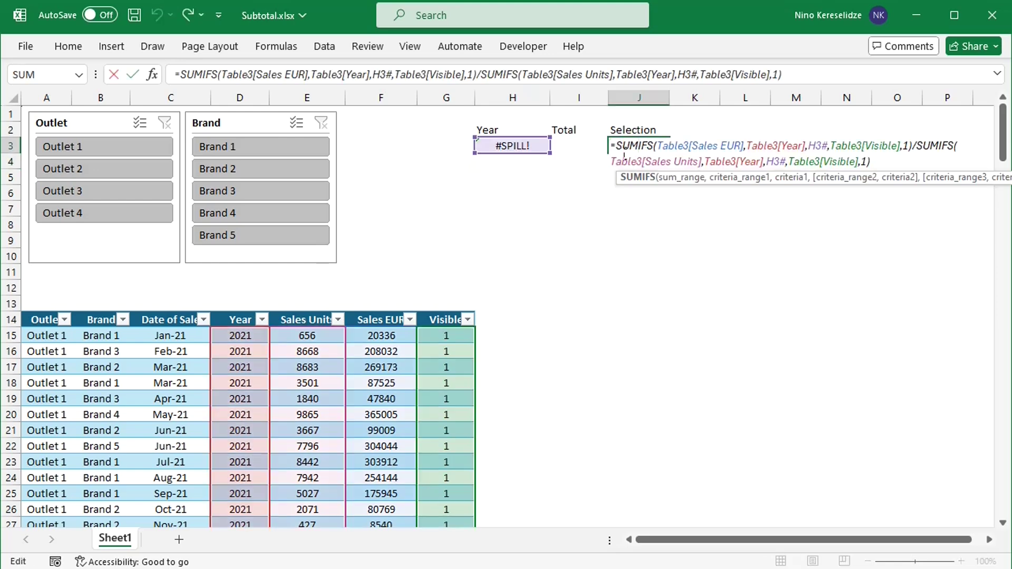
pyautogui.moveTo(615, 146); pyautogui.dragTo(871, 161)
pyautogui.hotkey('ctrl', 'c')
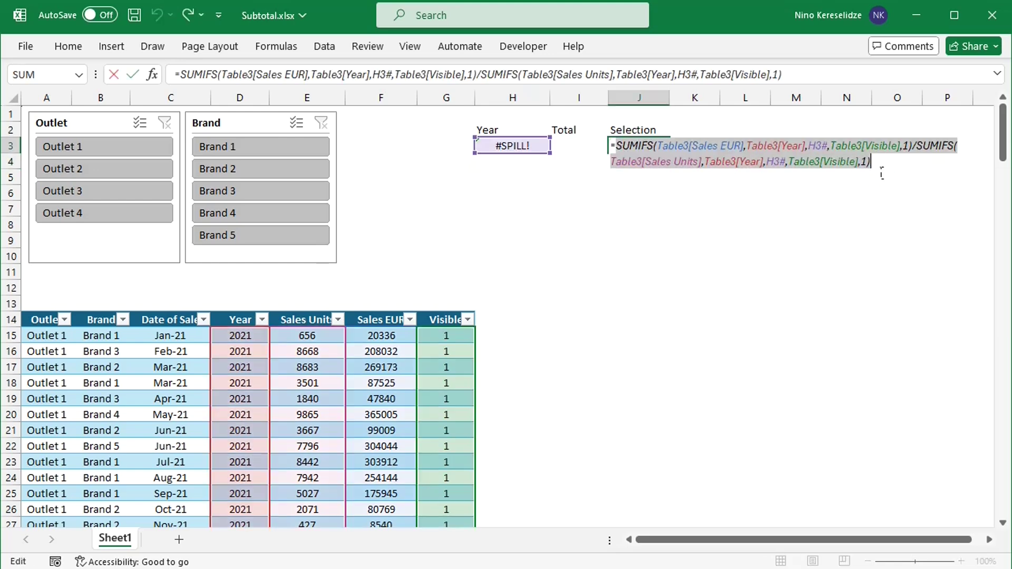
pyautogui.press('BackSpace')
pyautogui.press('BackSpace')
pyautogui.press('Return')
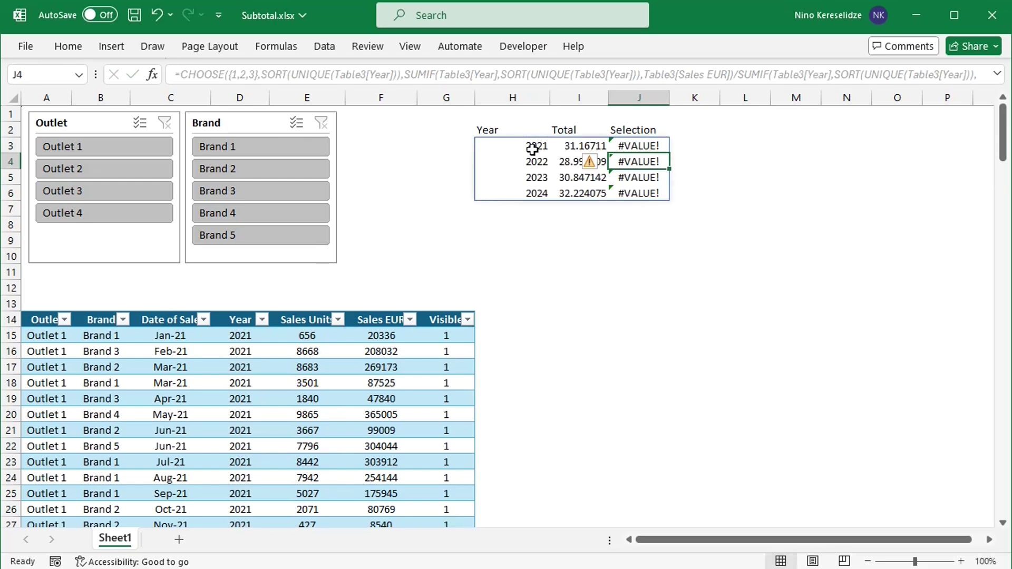
# Step: Add the copied SUMIFS division as the third value of the CHOOSE formula in H3
pyautogui.click(508, 151)
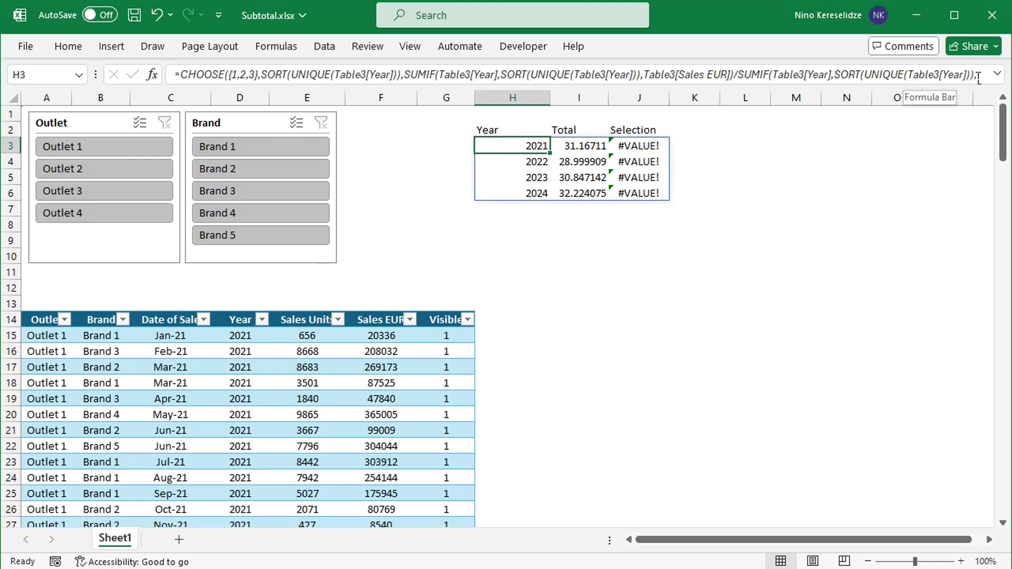
pyautogui.click(1001, 78)
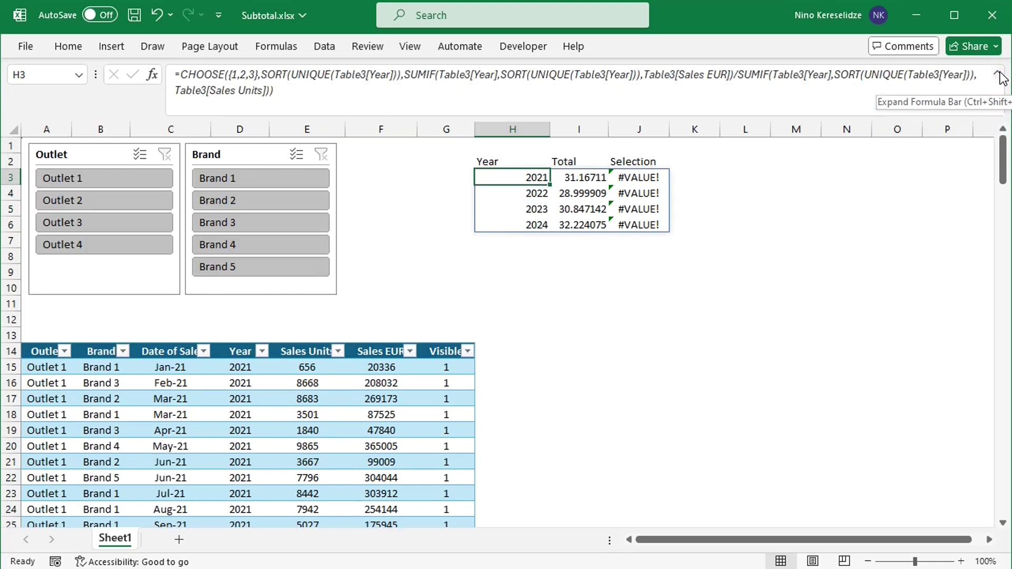
pyautogui.click(270, 91)
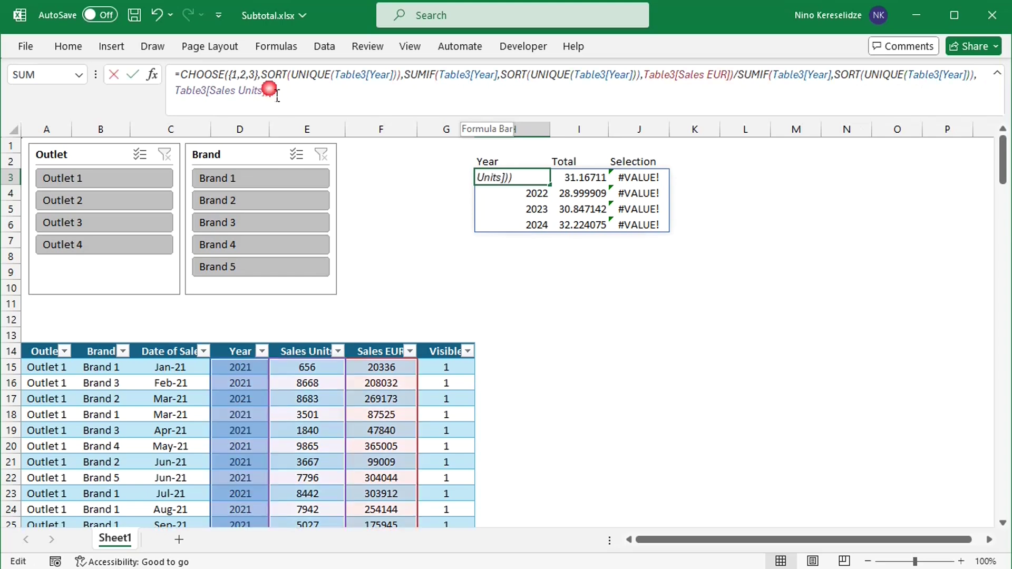
pyautogui.write(',')
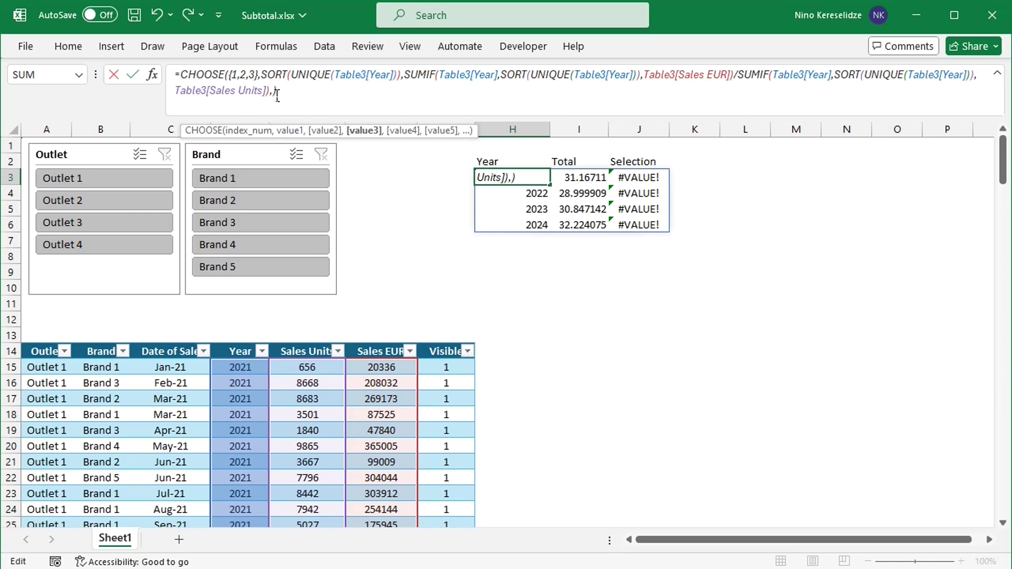
pyautogui.hotkey('ctrl', 'v')
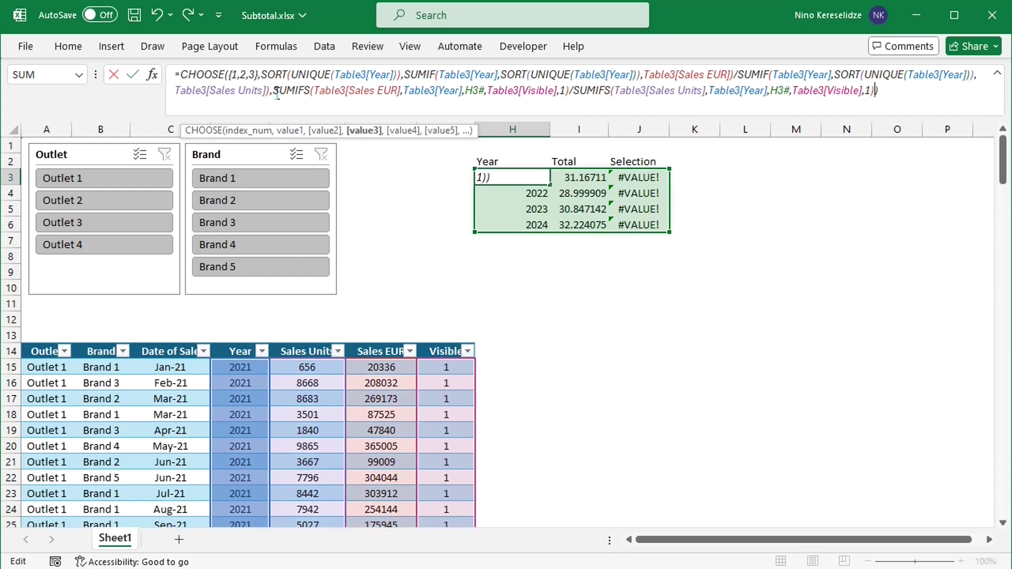
# Step: Replace both H3# references in the CHOOSE formula's SUMIFS functions with SORT(UNIQUE(Table3[Year])) and commit the formula
pyautogui.moveTo(261, 74); pyautogui.dragTo(409, 79)
pyautogui.hotkey('ctrl', 'c')
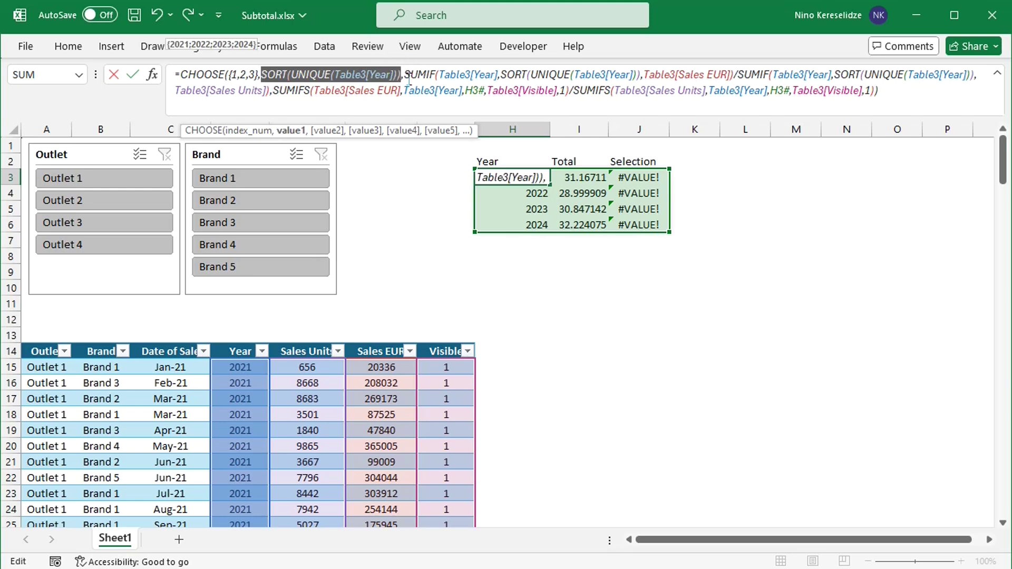
pyautogui.click(476, 94)
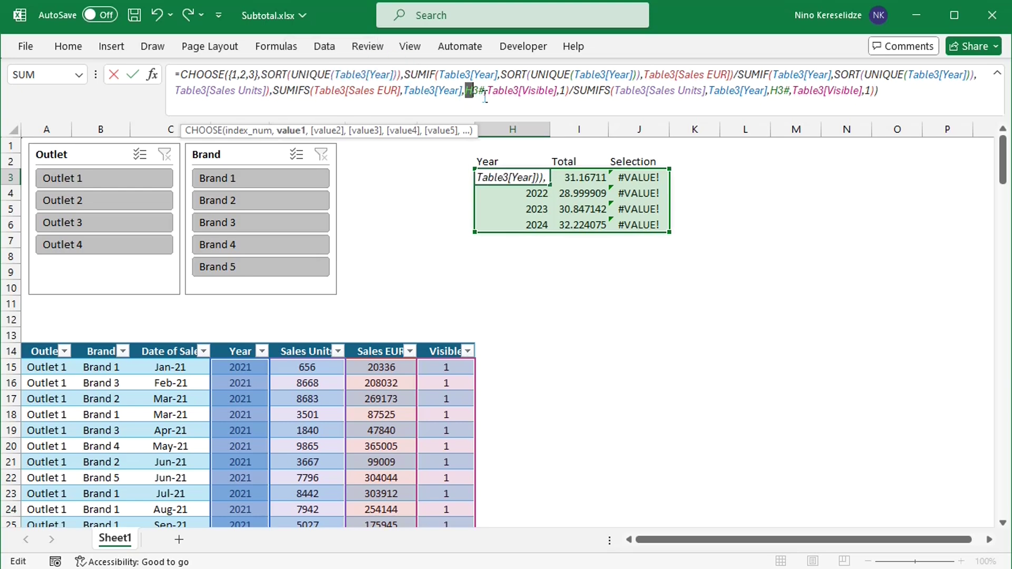
pyautogui.doubleClick(476, 90)
pyautogui.hotkey('ctrl', 'v')
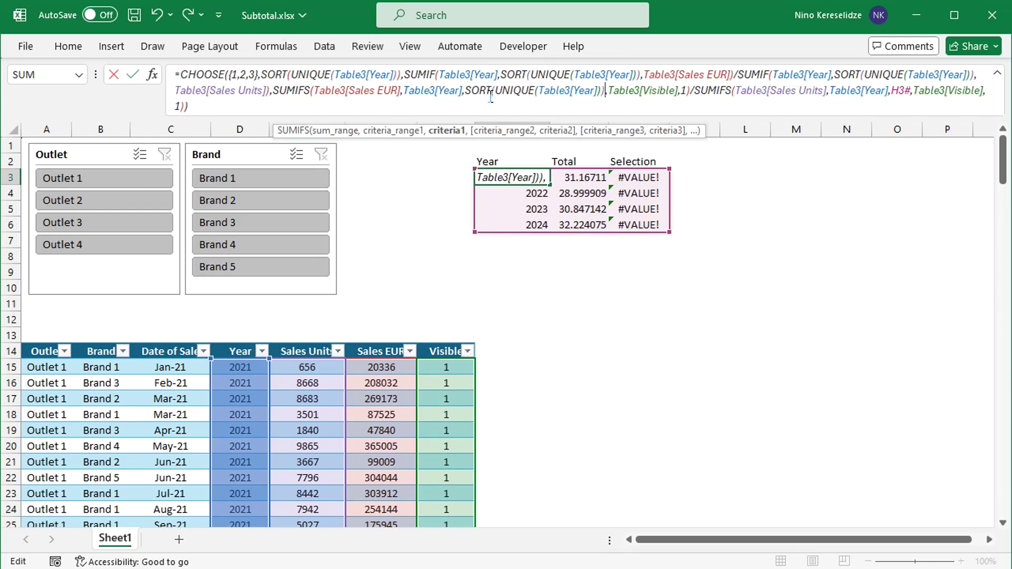
pyautogui.doubleClick(900, 91)
pyautogui.hotkey('ctrl', 'v')
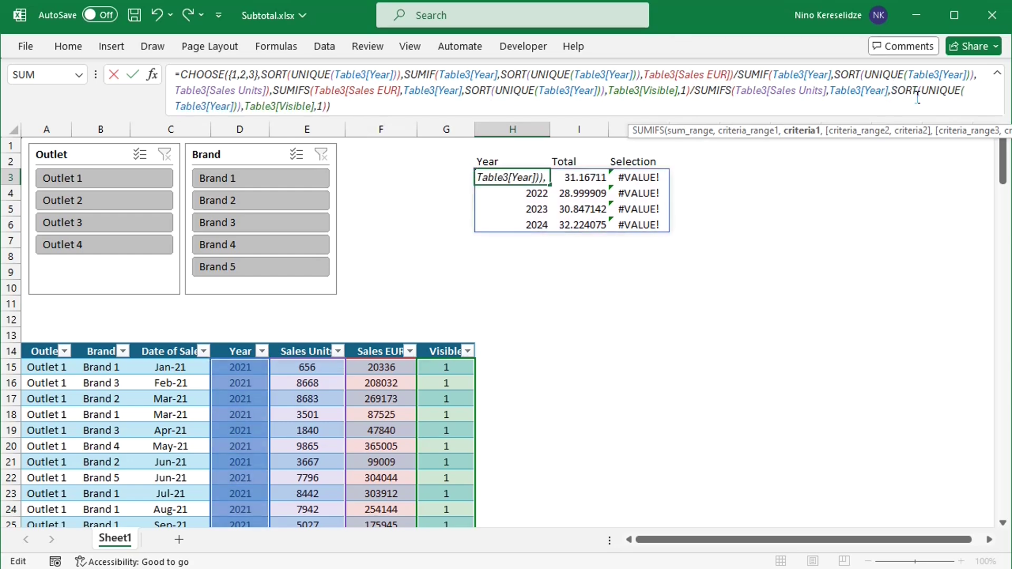
pyautogui.press('Return')
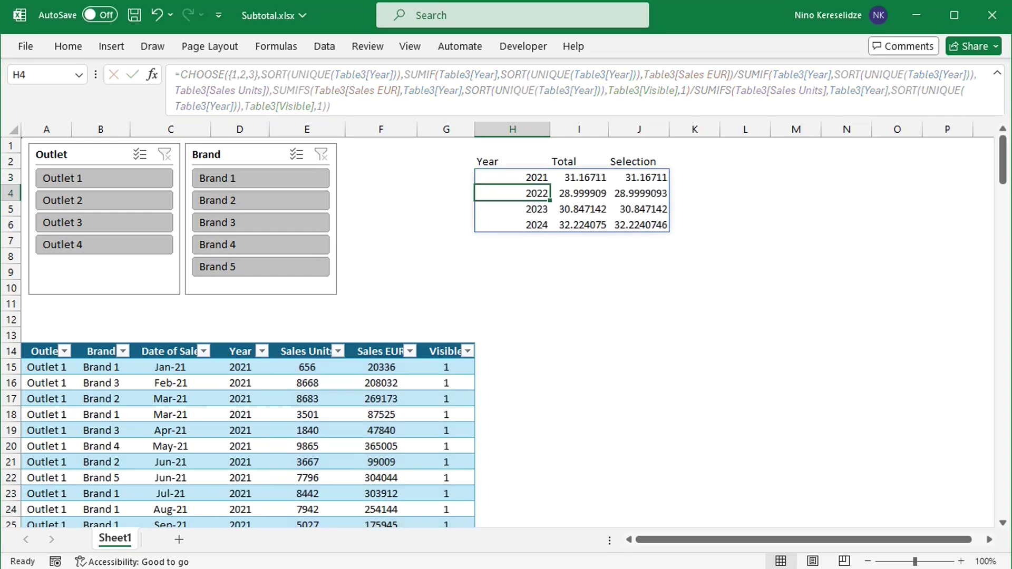
# Step: Format the Total and Selection values in I3:J12 to two decimal places
pyautogui.moveTo(582, 178); pyautogui.dragTo(636, 317)
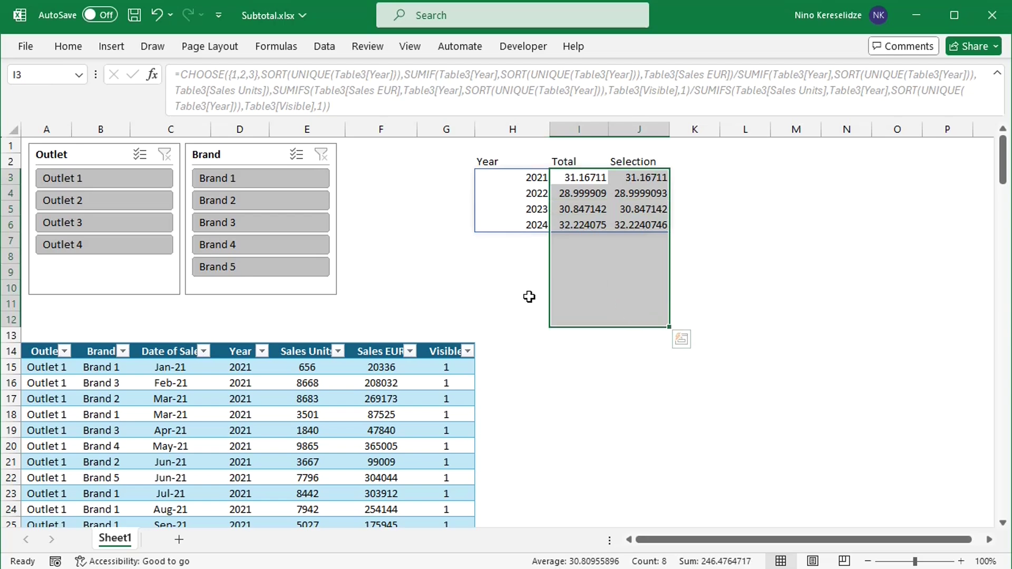
pyautogui.click(62, 46)
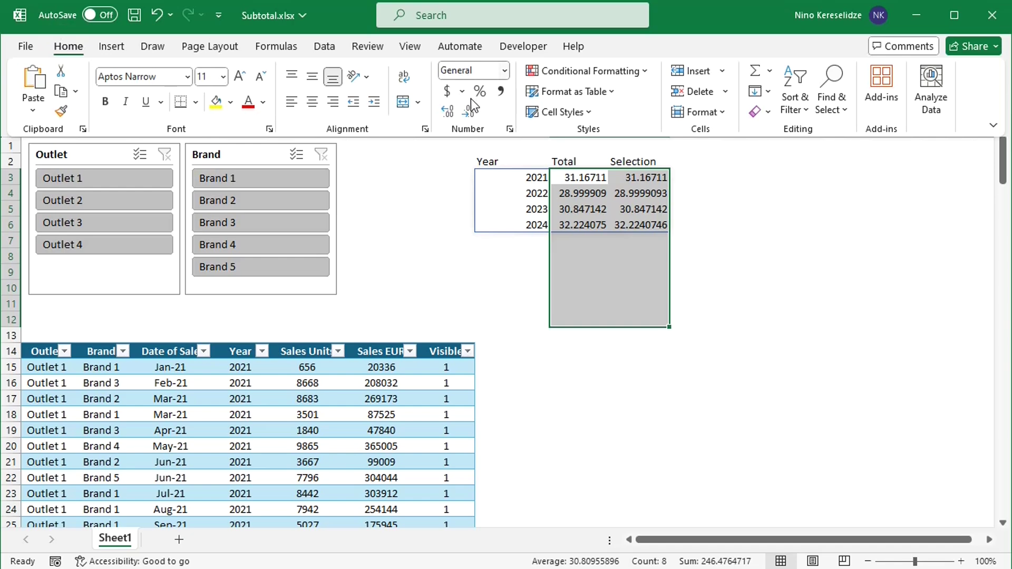
pyautogui.click(469, 113)
pyautogui.click(469, 112)
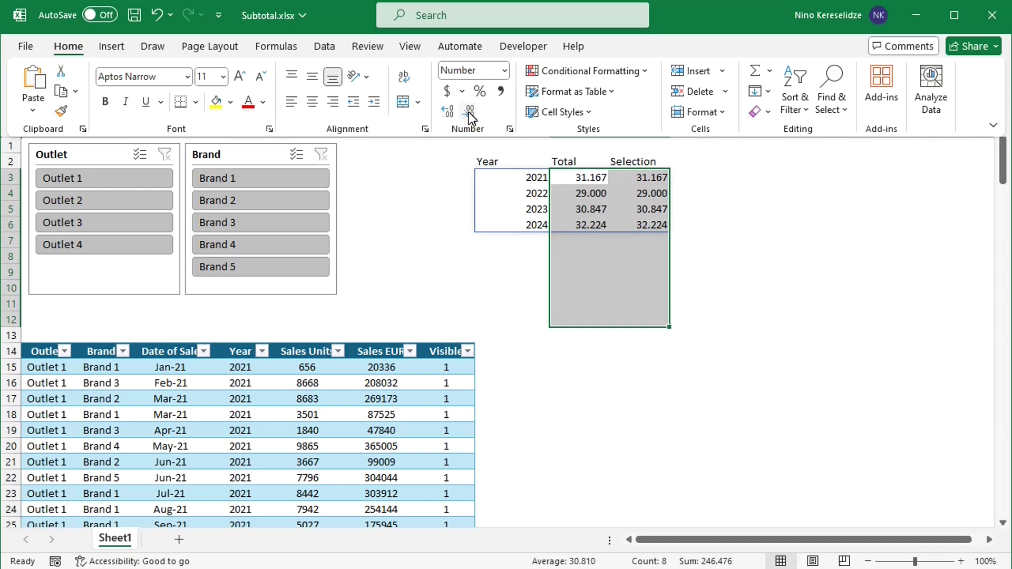
pyautogui.click(469, 112)
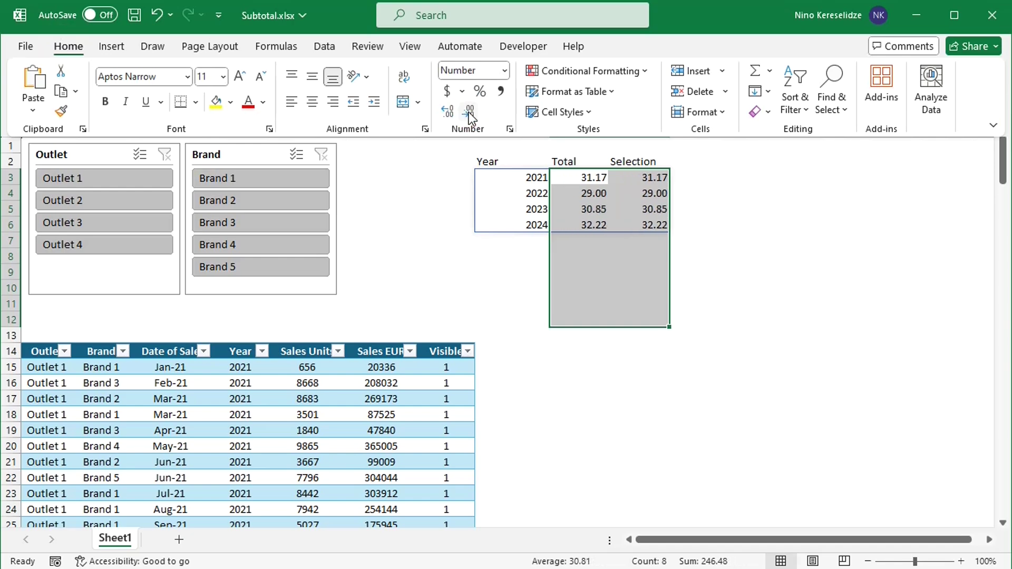
# Step: Center the contents of the summary range H2:J12 horizontally, including the headers
pyautogui.click(507, 162)
pyautogui.moveTo(512, 167); pyautogui.dragTo(659, 322)
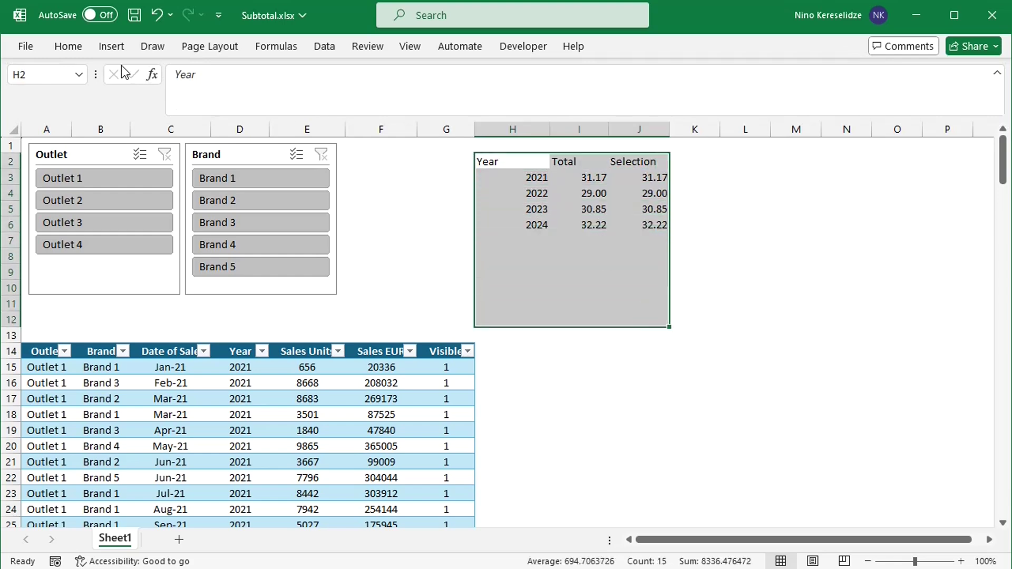
pyautogui.click(59, 49)
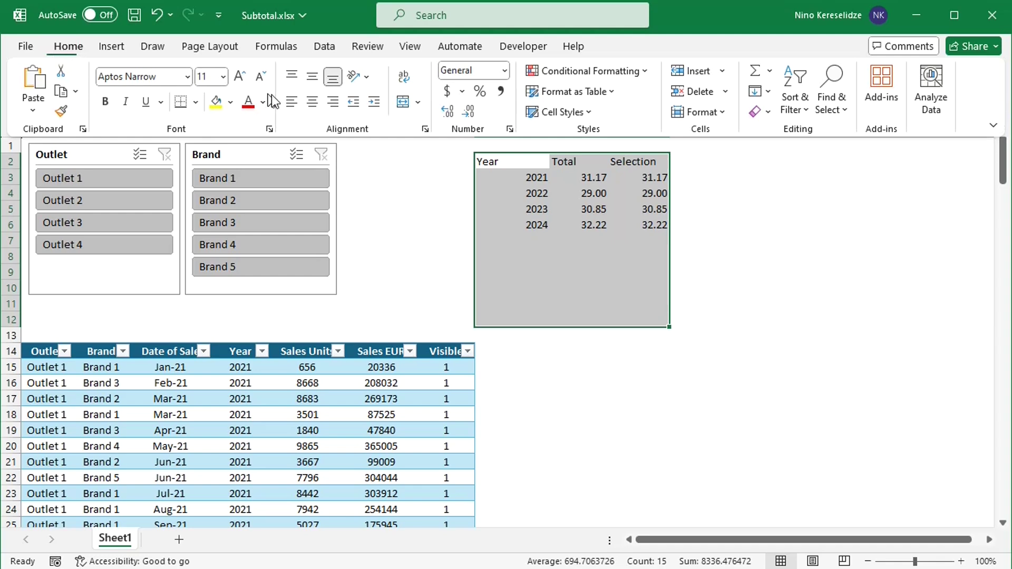
pyautogui.click(314, 106)
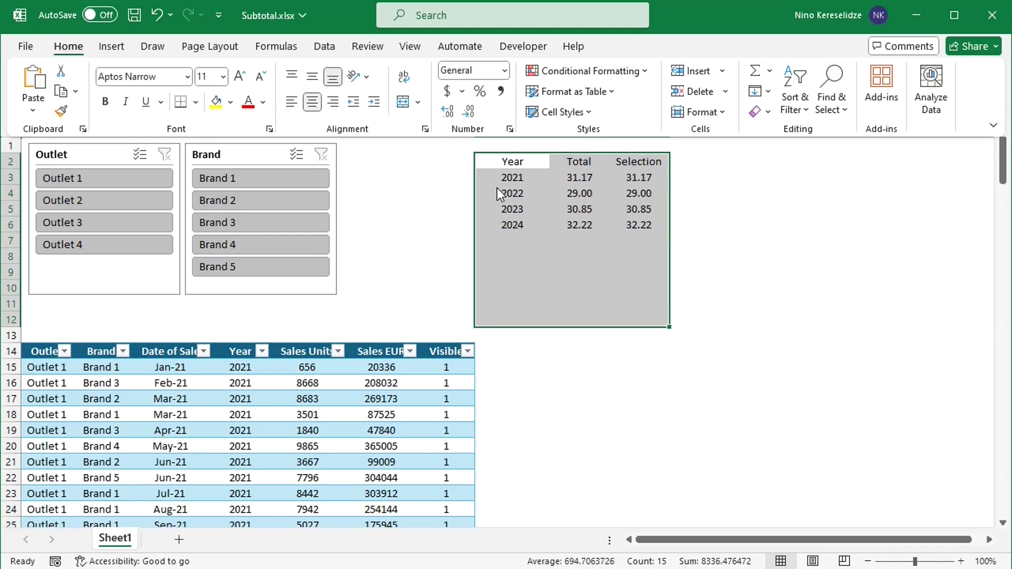
# Step: Insert the recommended Line chart from the yearly summary at H3 and apply the third chart style
pyautogui.click(516, 176)
pyautogui.click(519, 179)
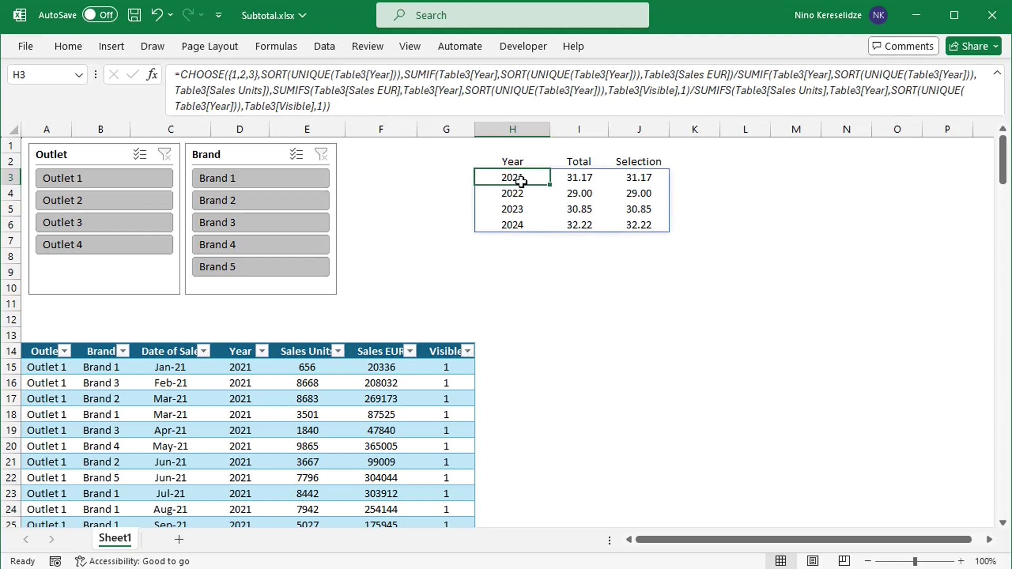
pyautogui.click(111, 48)
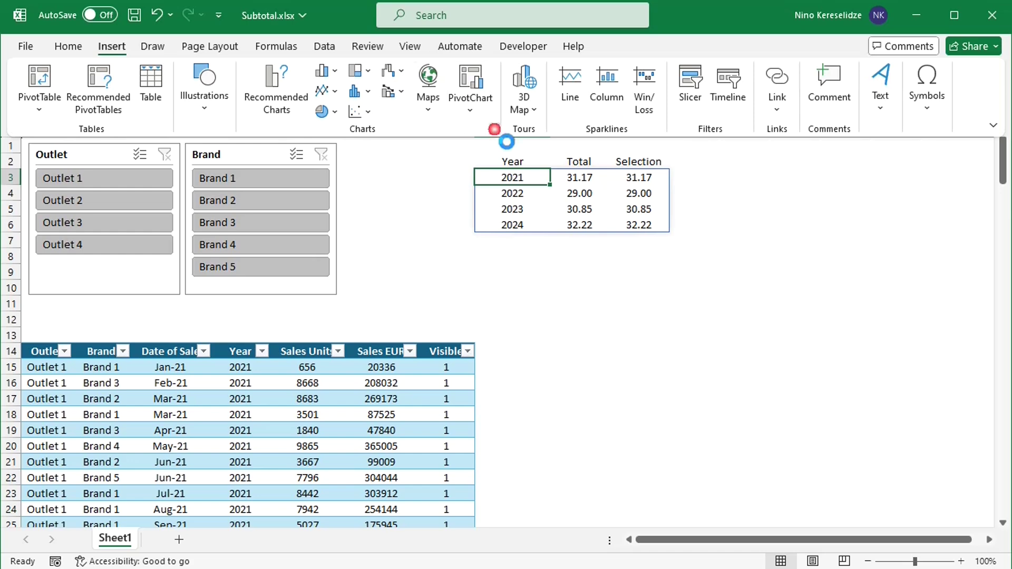
pyautogui.click(493, 129)
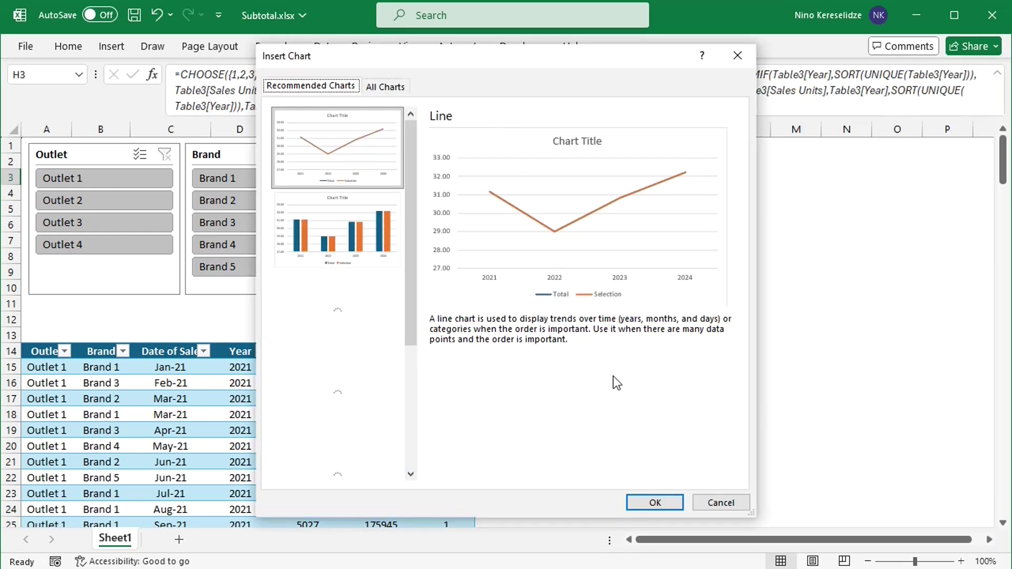
pyautogui.click(654, 503)
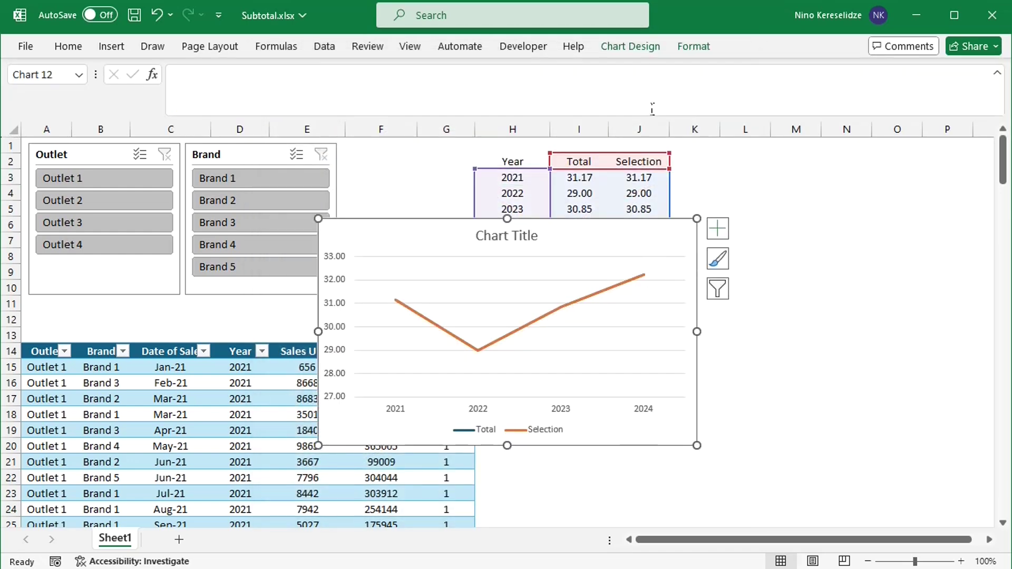
pyautogui.click(635, 50)
pyautogui.click(350, 90)
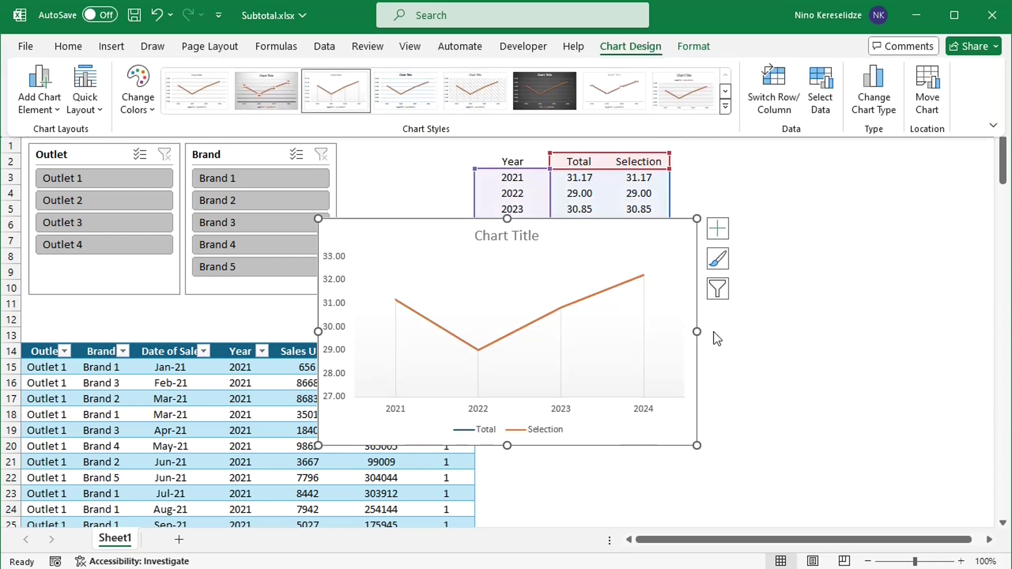
# Step: Place the chart beside the summary, make it smaller, and narrow columns F, G and H so the summary is uncovered
pyautogui.hotkey('ctrl', 'F1')
pyautogui.moveTo(697, 261); pyautogui.dragTo(979, 168)
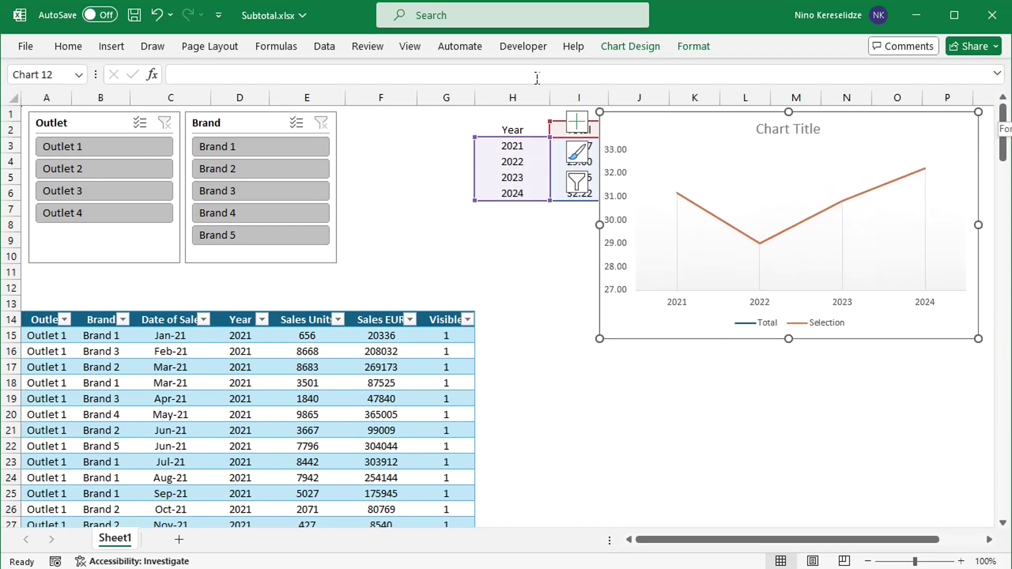
pyautogui.moveTo(416, 97)
pyautogui.mouseDown()
pyautogui.moveTo(395, 99)
pyautogui.moveTo(438, 98)
pyautogui.moveTo(430, 99)
pyautogui.mouseUp()
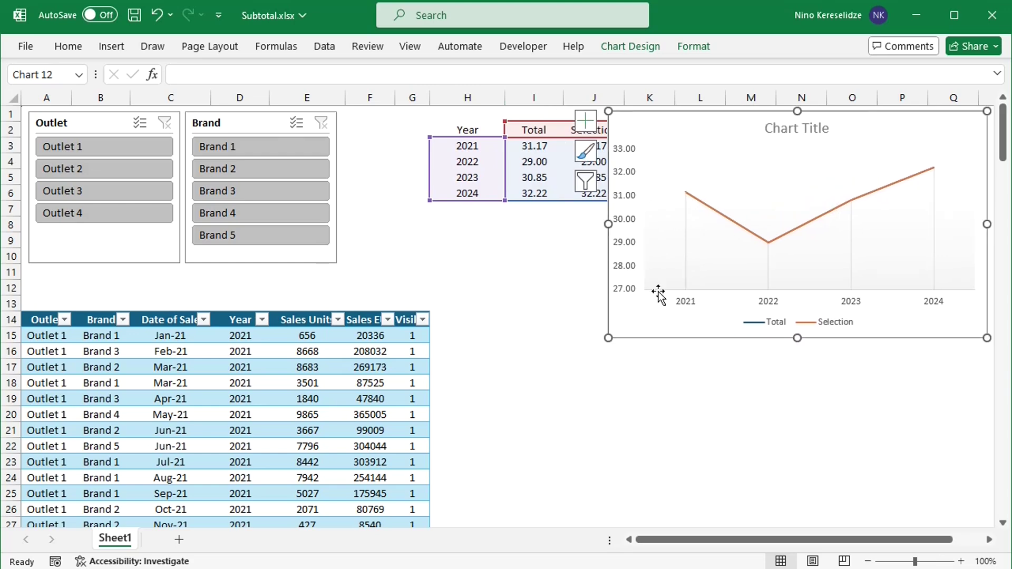
pyautogui.moveTo(608, 338); pyautogui.dragTo(659, 297)
pyautogui.click(594, 300)
pyautogui.moveTo(504, 97); pyautogui.dragTo(471, 98)
# Step: Title the line chart "Price Development" and turn on its data labels
pyautogui.click(798, 129)
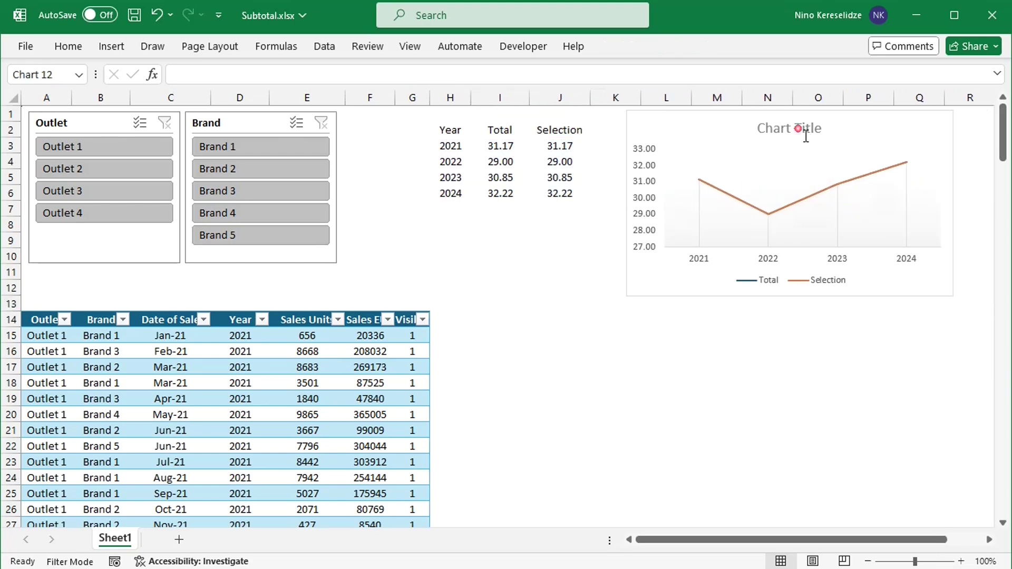
pyautogui.tripleClick(806, 136)
pyautogui.write('Price Development')
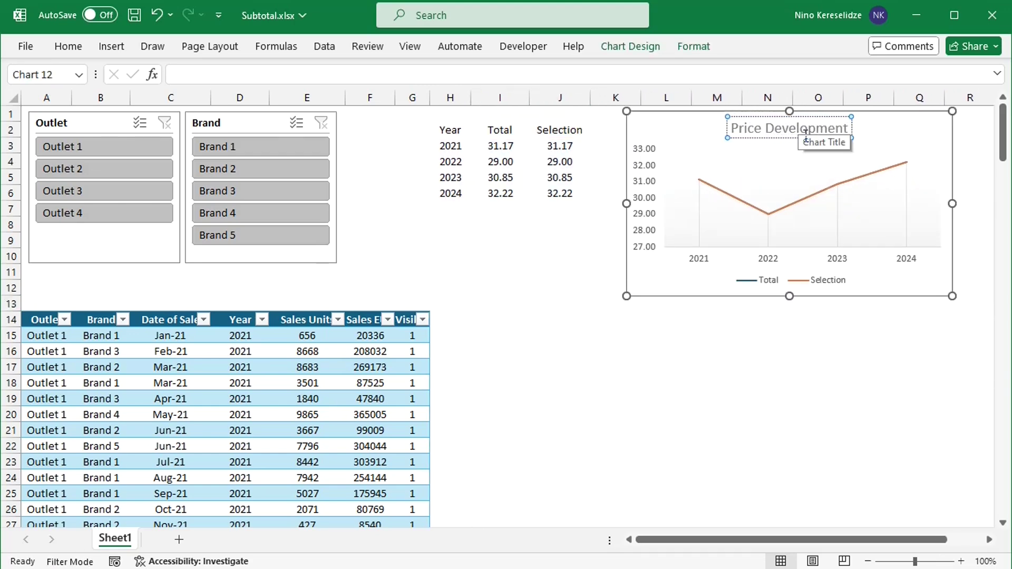
pyautogui.click(524, 243)
pyautogui.click(691, 119)
pyautogui.click(974, 121)
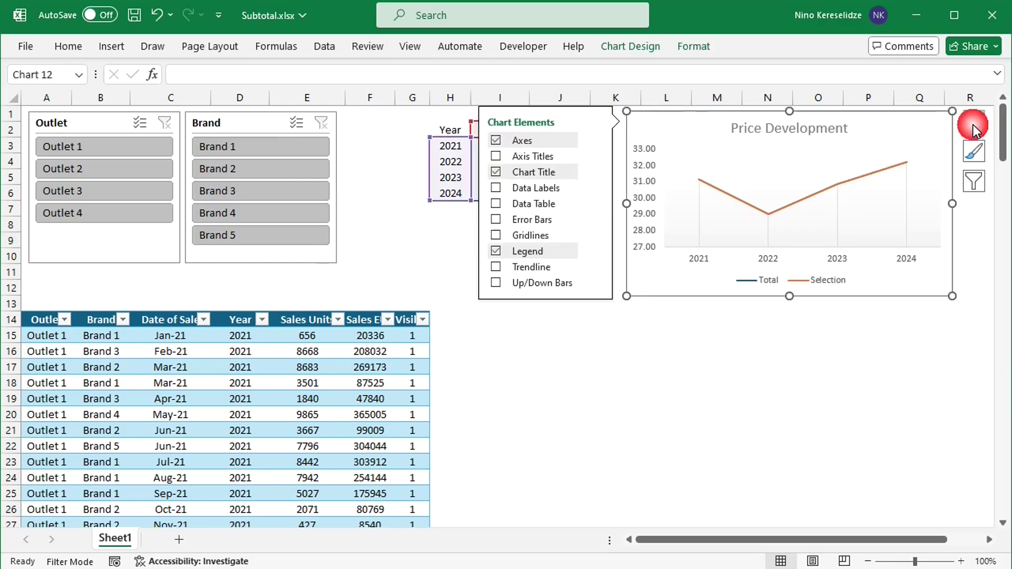
pyautogui.click(499, 188)
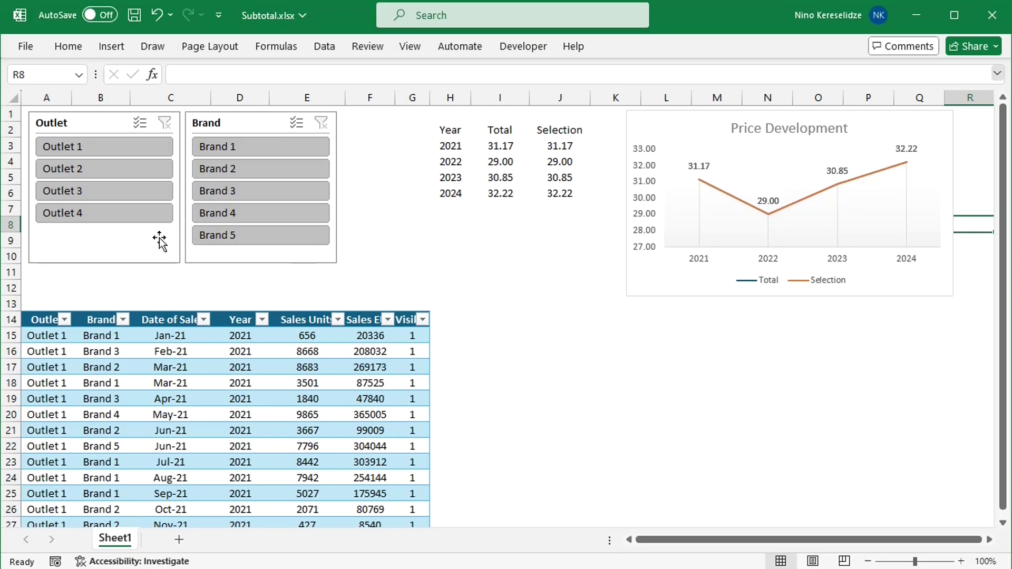
# Step: Check how the summary and chart respond to filtering by Outlet 4 with Brand 4, then with Brand 5
pyautogui.click(109, 216)
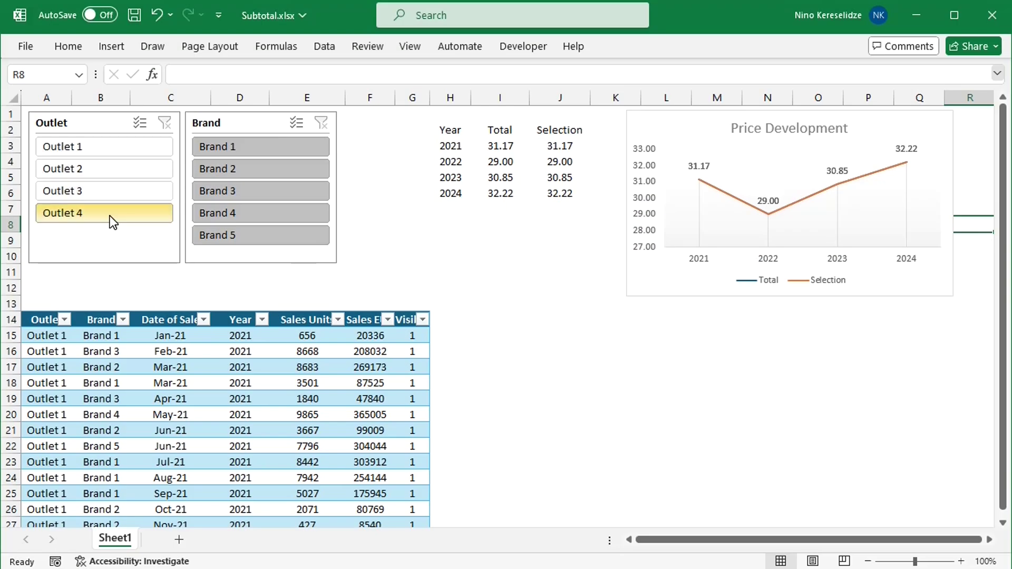
pyautogui.click(258, 217)
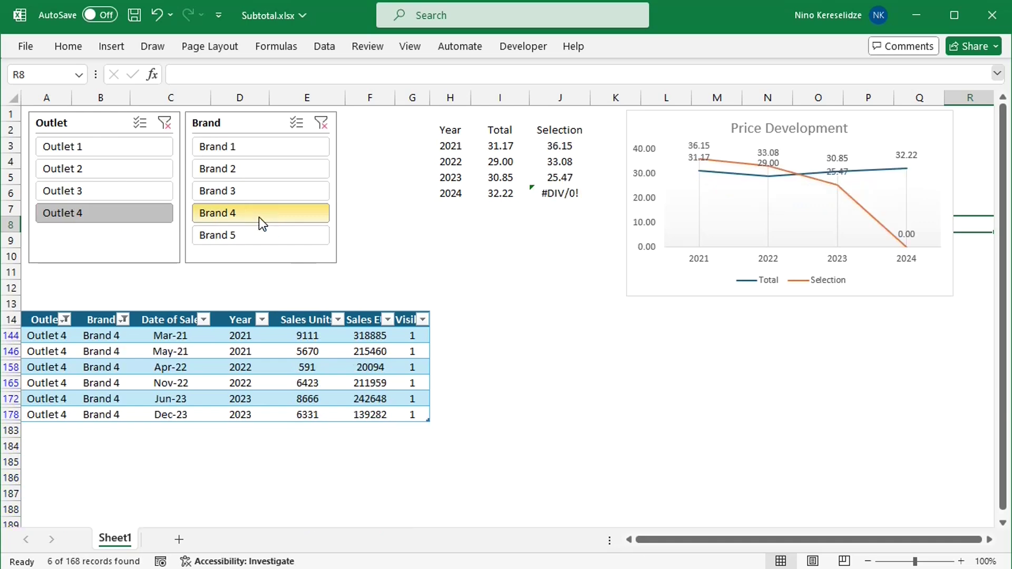
pyautogui.click(265, 235)
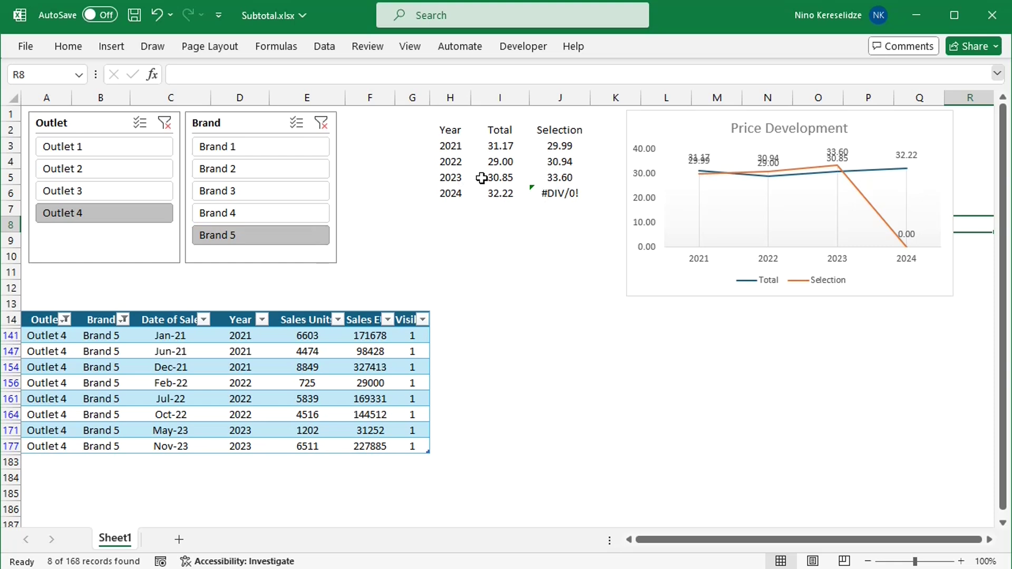
# Step: In the H3 formula, wrap the first UNIQUE argument as FILTER(Table3[Year],Table3[Visible]=1) to list only years with visible rows
pyautogui.click(453, 147)
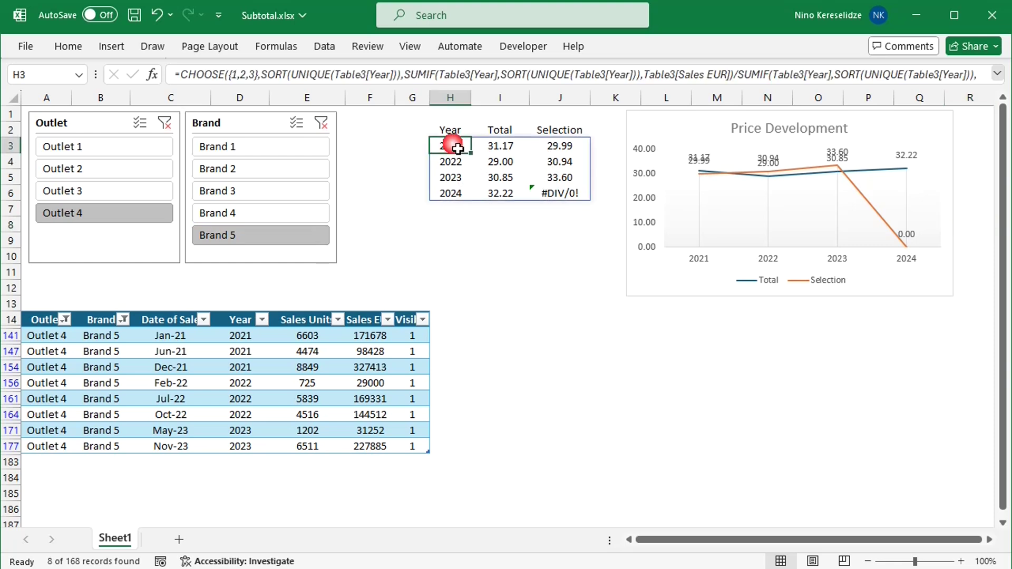
pyautogui.click(997, 73)
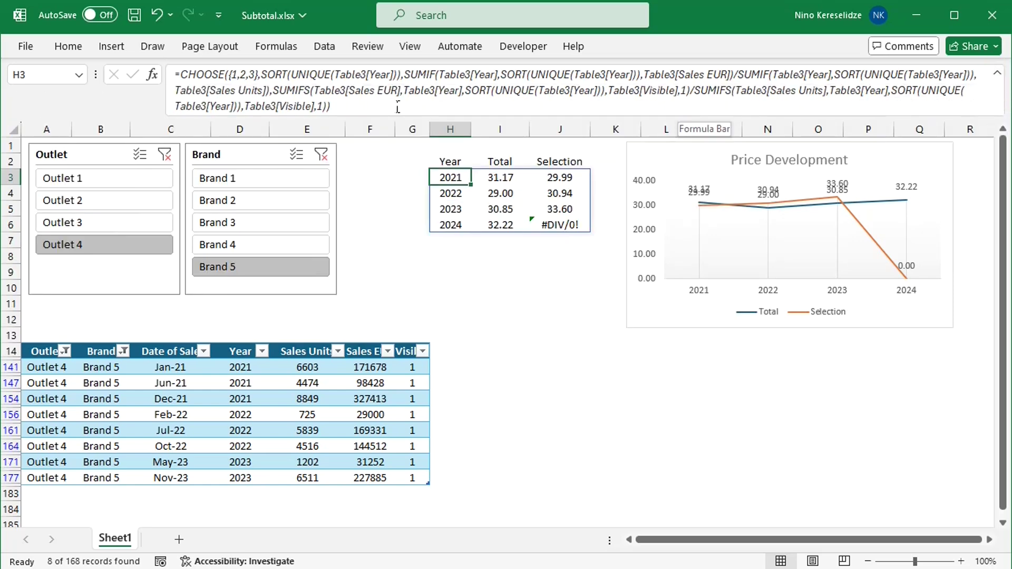
pyautogui.click(334, 74)
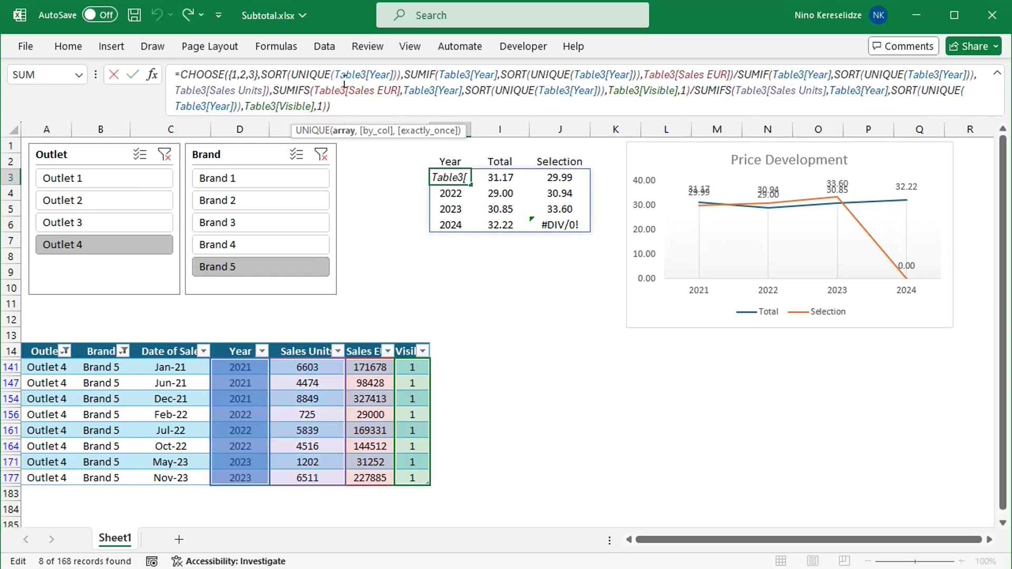
pyautogui.write('filter(')
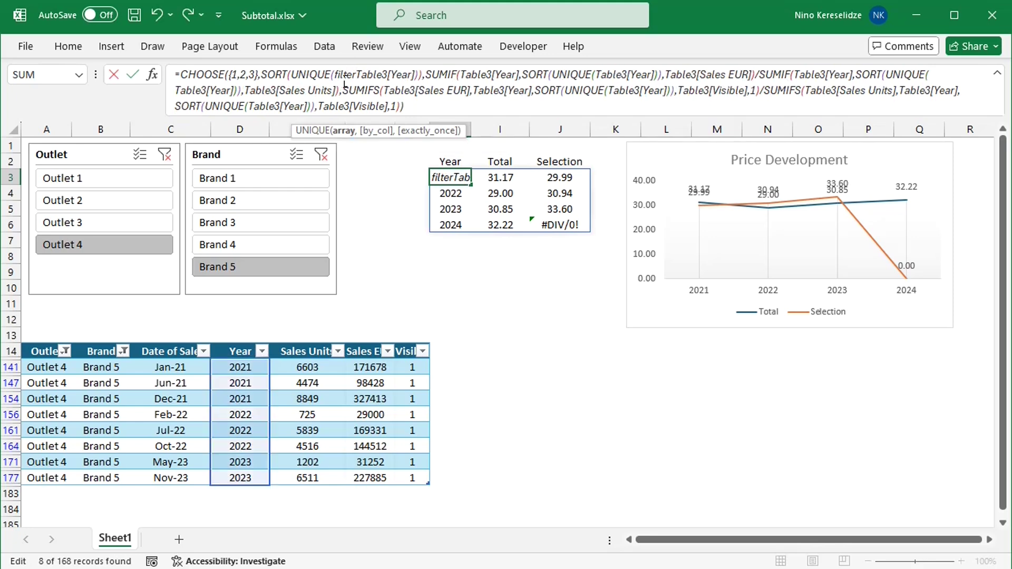
pyautogui.click(419, 74)
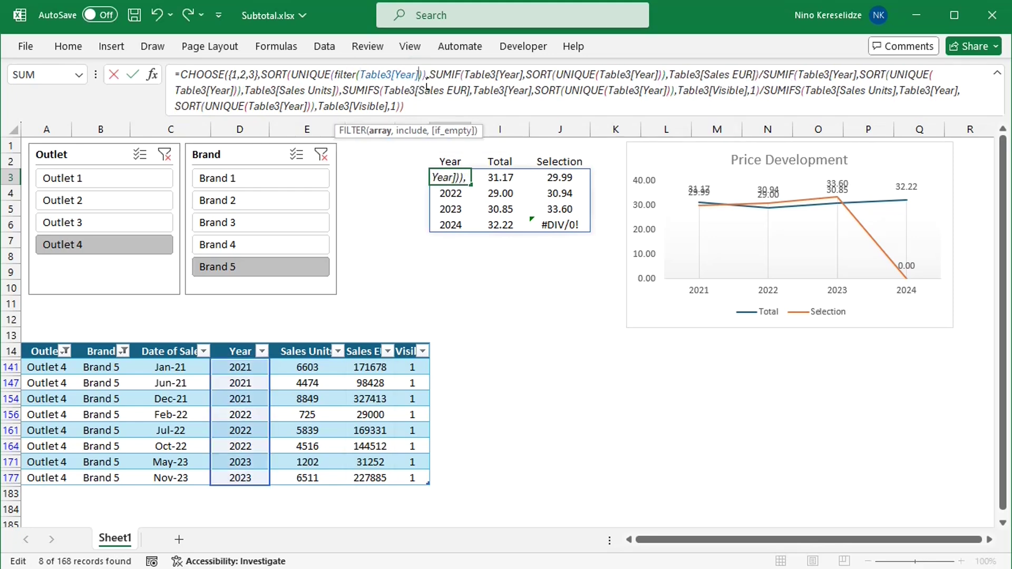
pyautogui.write(',')
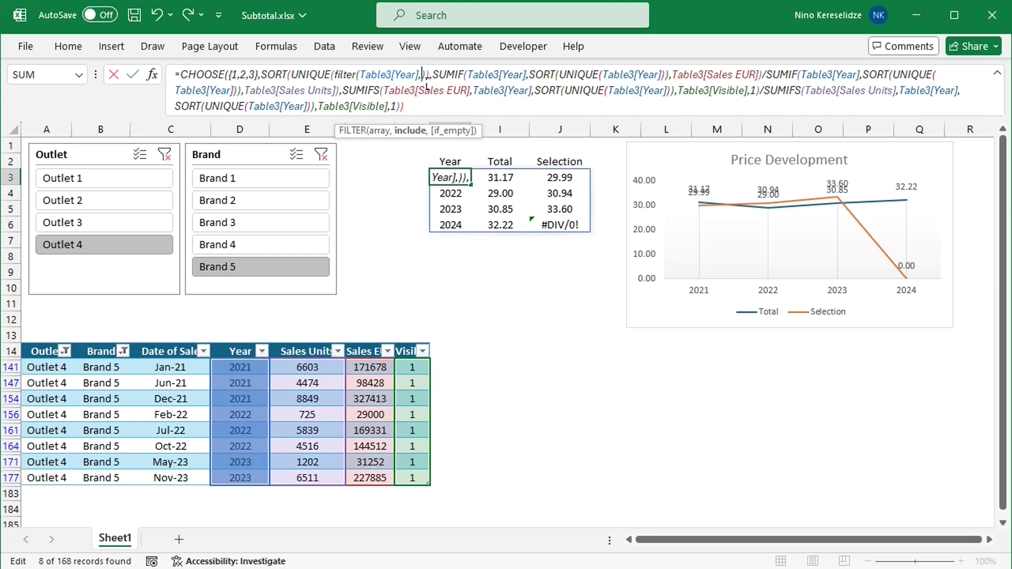
pyautogui.click(424, 356)
pyautogui.write('=')
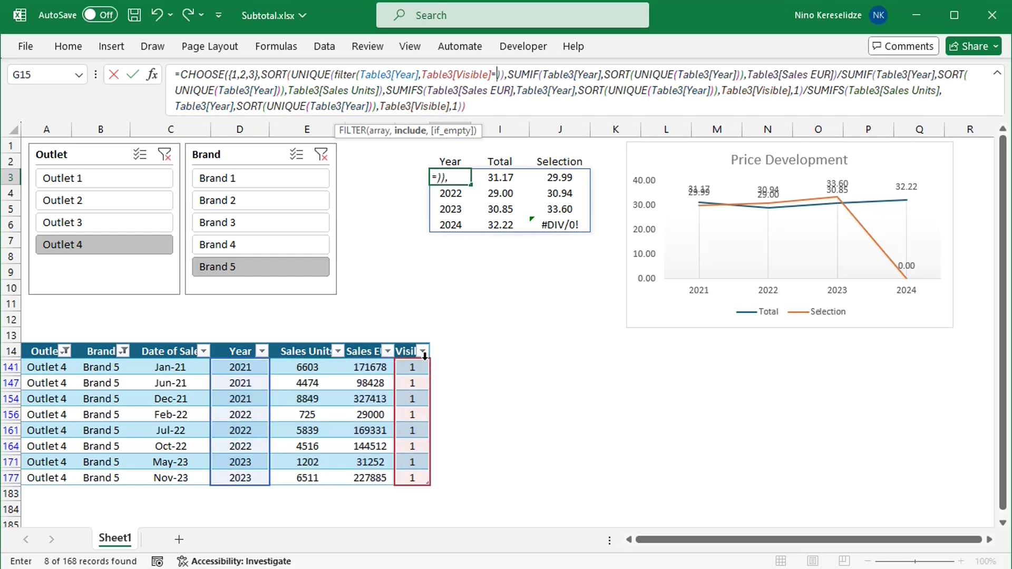
pyautogui.write('1')
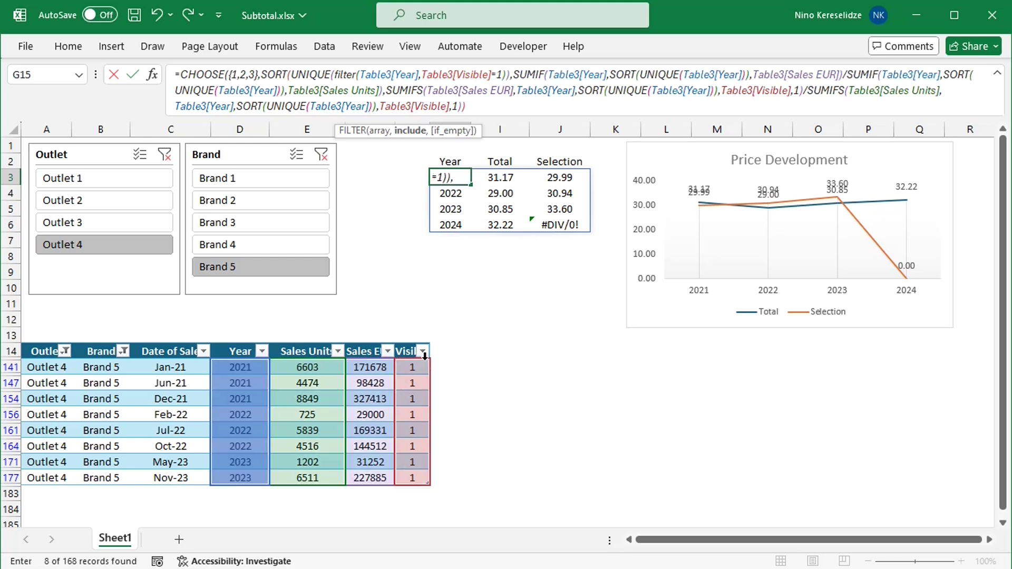
pyautogui.write(')')
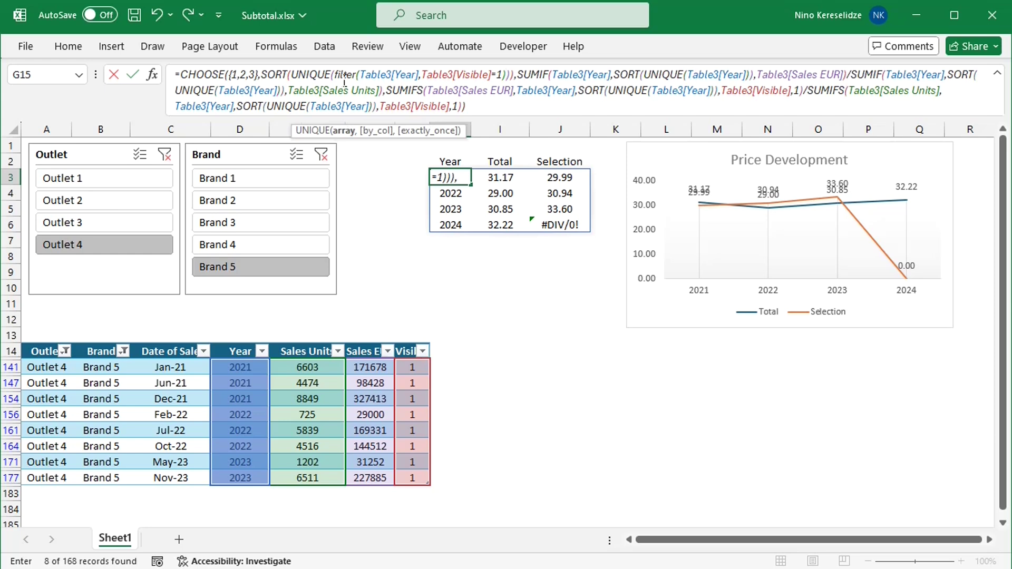
# Step: Replace Table3[Year] inside UNIQUE in both SUMIF criteria with a copy of the FILTER(Table3[Year],Table3[Visible]=1) expression
pyautogui.moveTo(336, 78); pyautogui.dragTo(506, 82)
pyautogui.hotkey('ctrl', 'c')
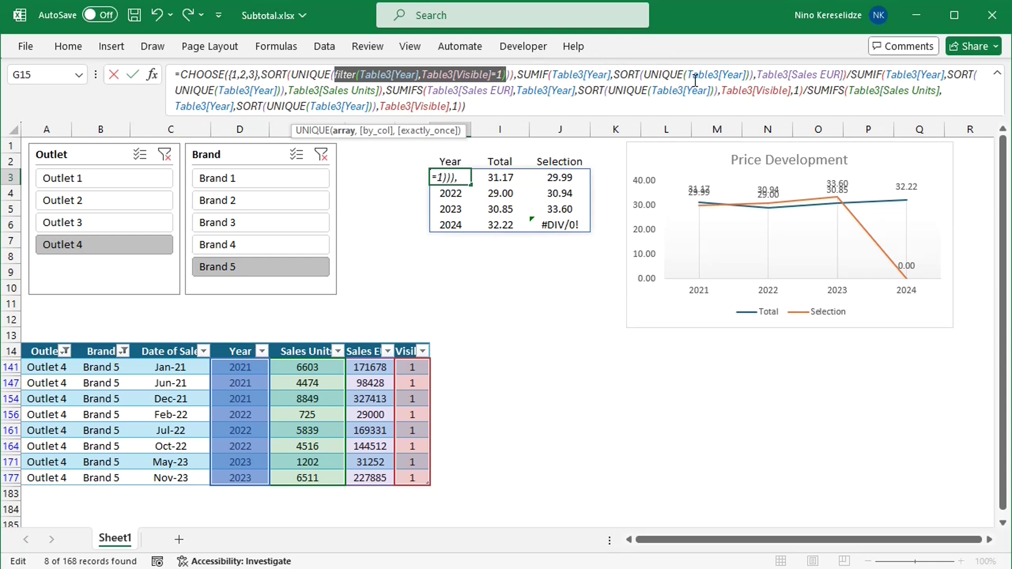
pyautogui.moveTo(688, 80); pyautogui.dragTo(755, 84)
pyautogui.hotkey('ctrl', 'v')
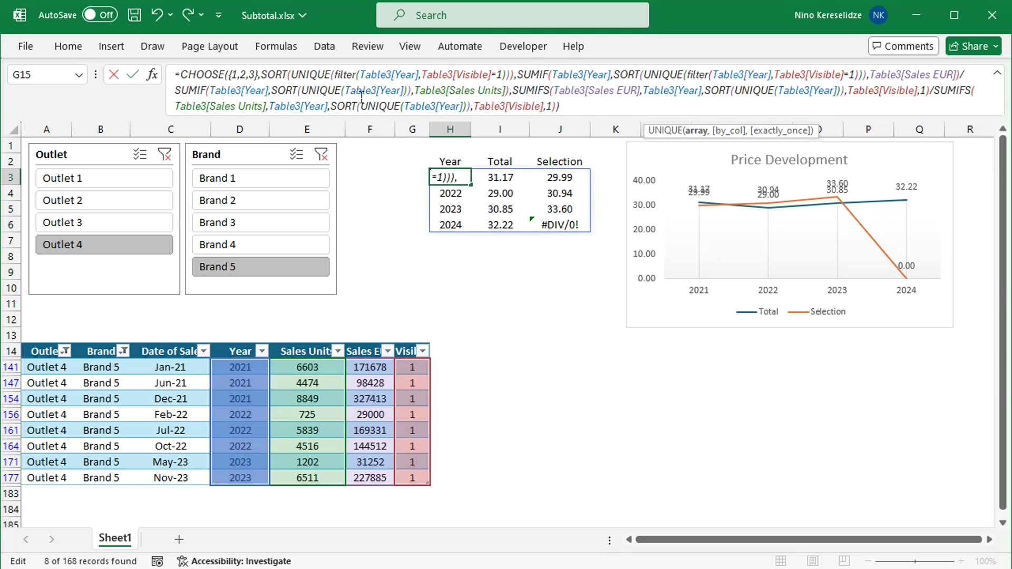
pyautogui.moveTo(345, 91); pyautogui.dragTo(411, 96)
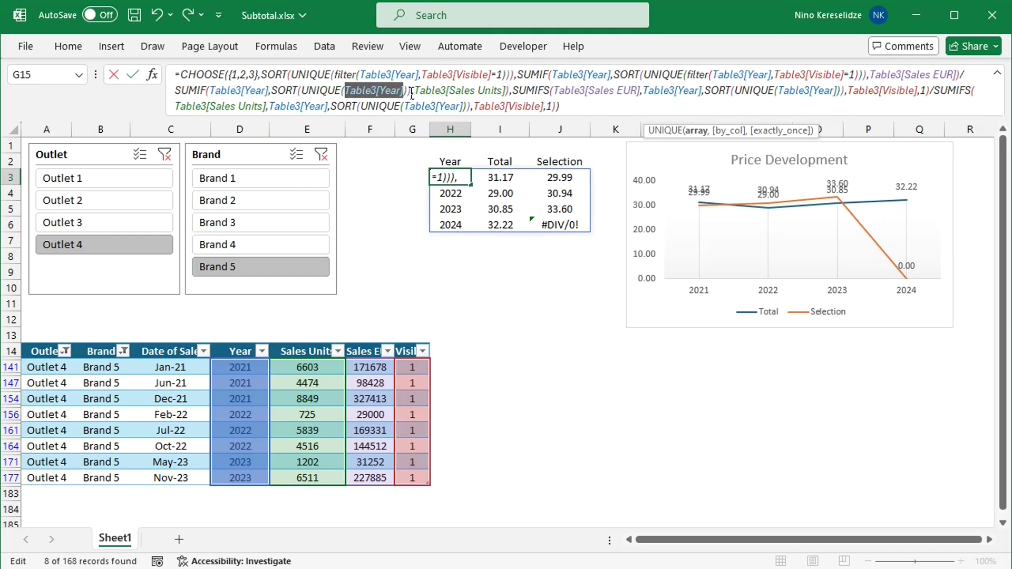
pyautogui.hotkey('ctrl', 'v')
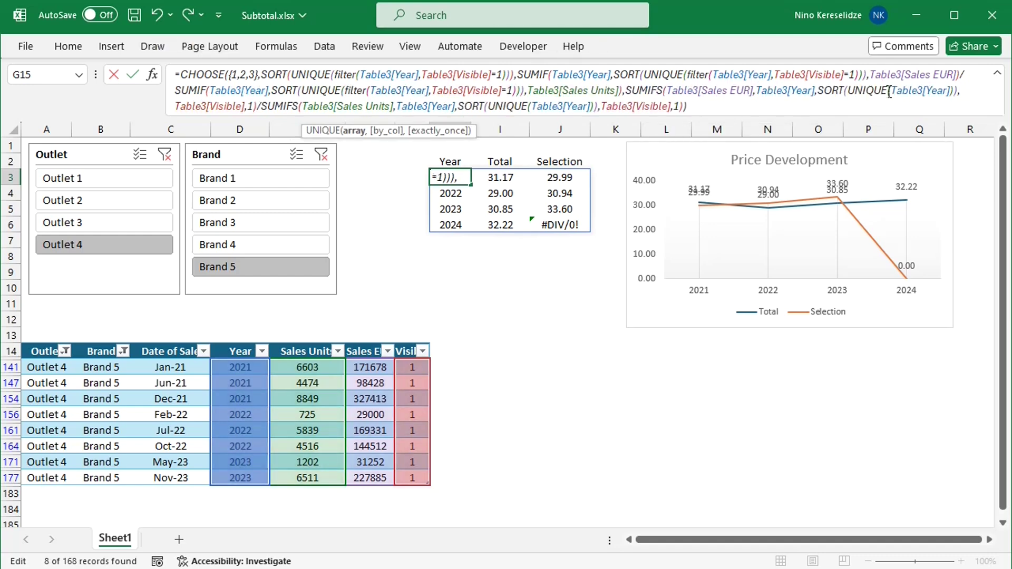
# Step: Replace Table3[Year] inside UNIQUE in both SUMIFS criteria with the same FILTER expression and commit the formula
pyautogui.moveTo(892, 95); pyautogui.dragTo(957, 100)
pyautogui.hotkey('ctrl', 'v')
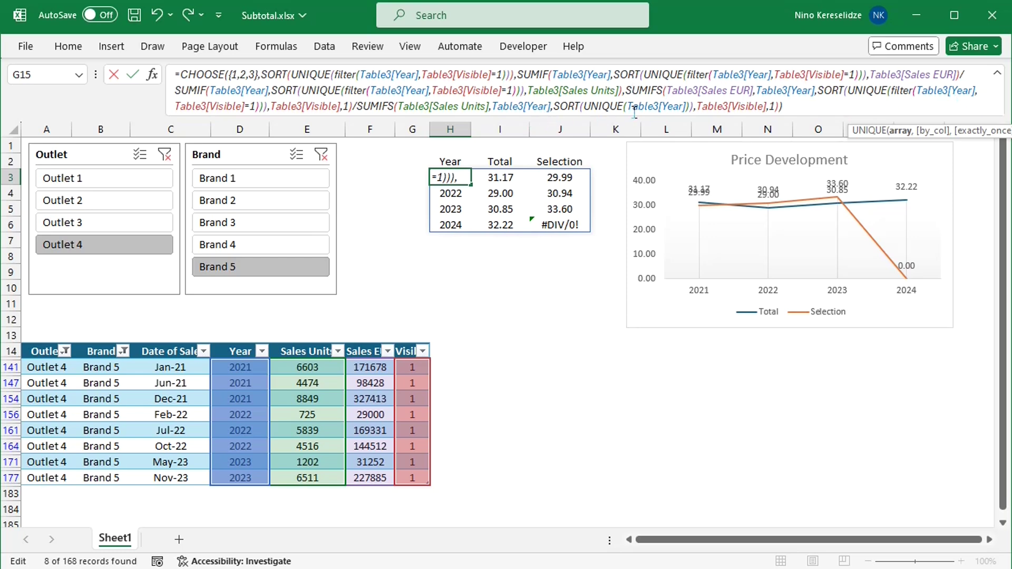
pyautogui.moveTo(628, 108); pyautogui.dragTo(694, 114)
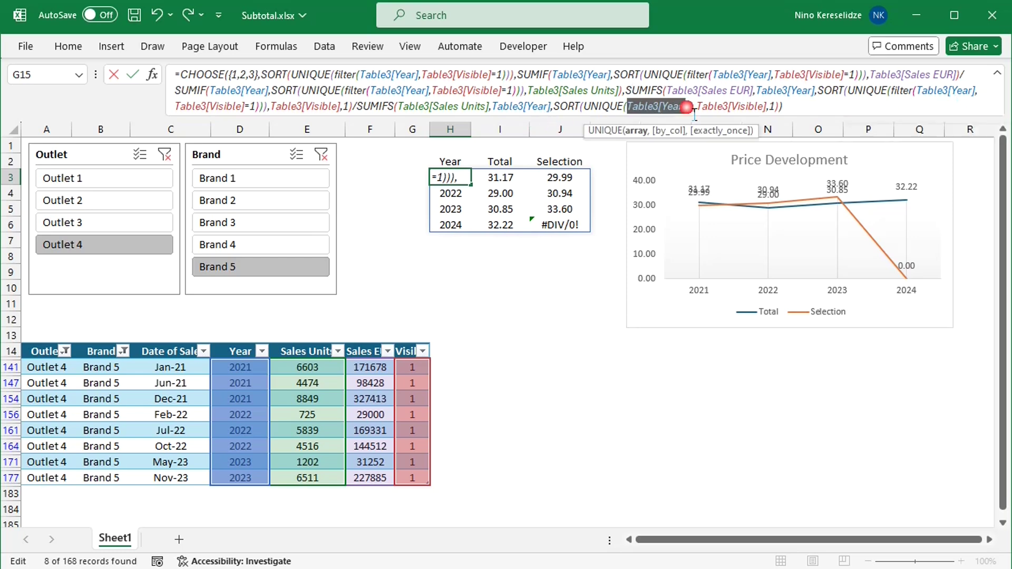
pyautogui.hotkey('ctrl', 'v')
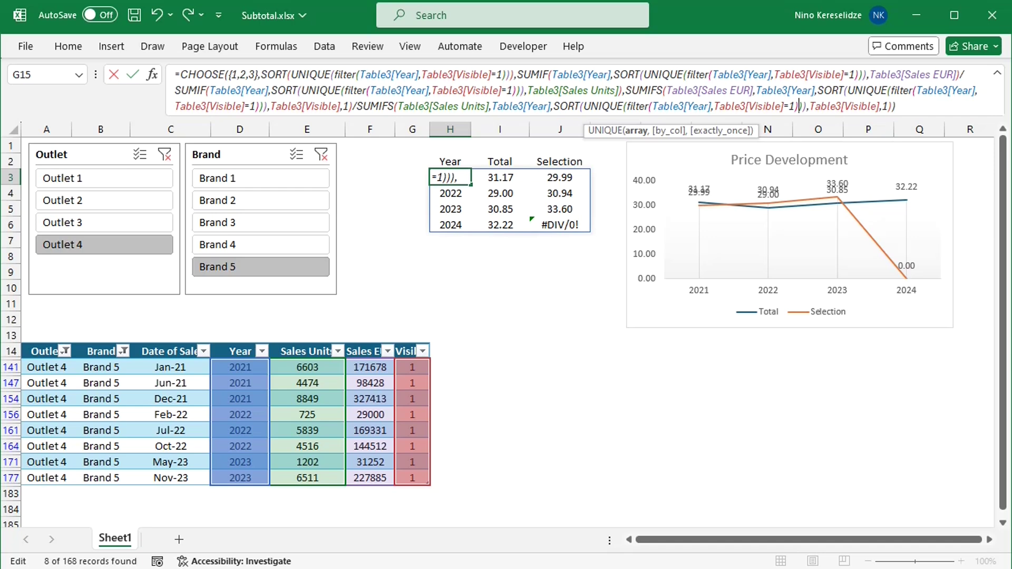
pyautogui.press('Return')
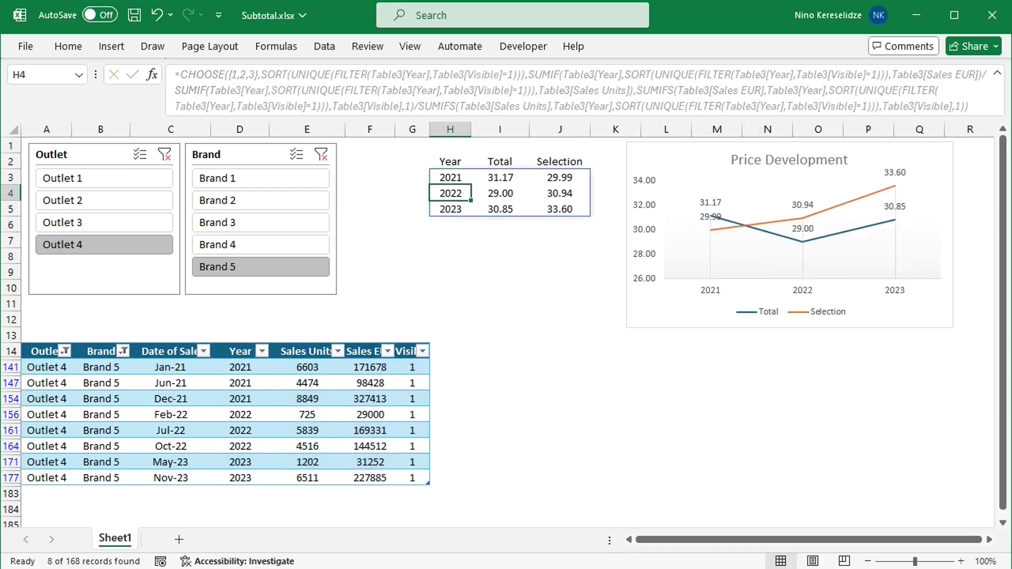
pyautogui.click(996, 74)
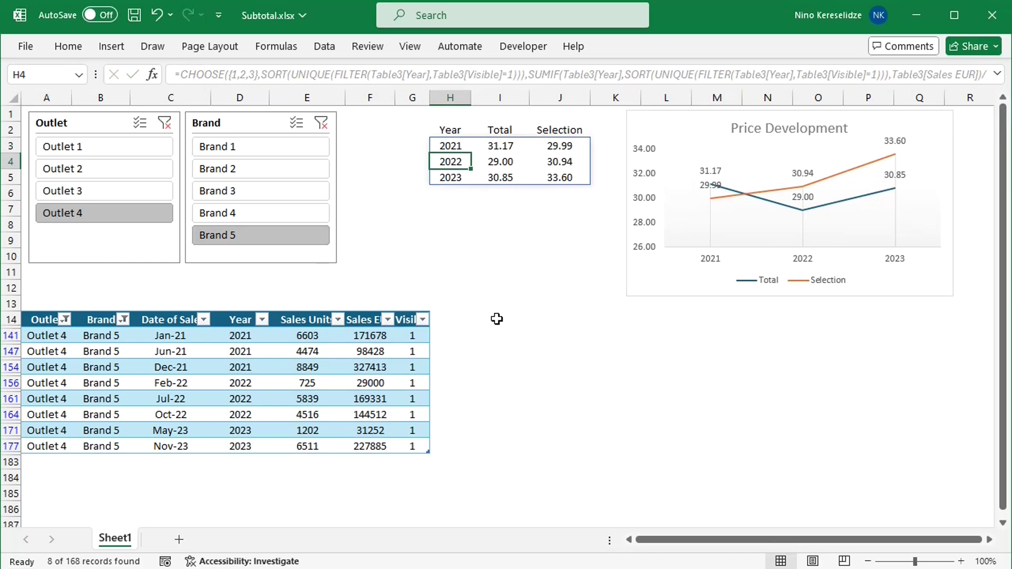
# Step: Check the summary and chart with Brand 4 and Brand 3 selected, and clear the Brand and Outlet slicer filters
pyautogui.click(267, 214)
pyautogui.click(250, 191)
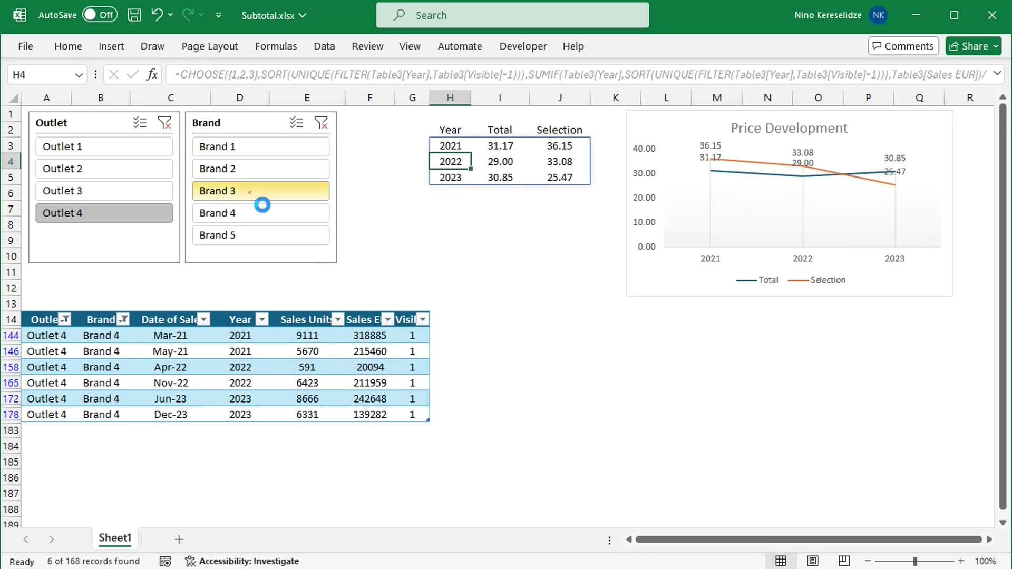
pyautogui.click(296, 122)
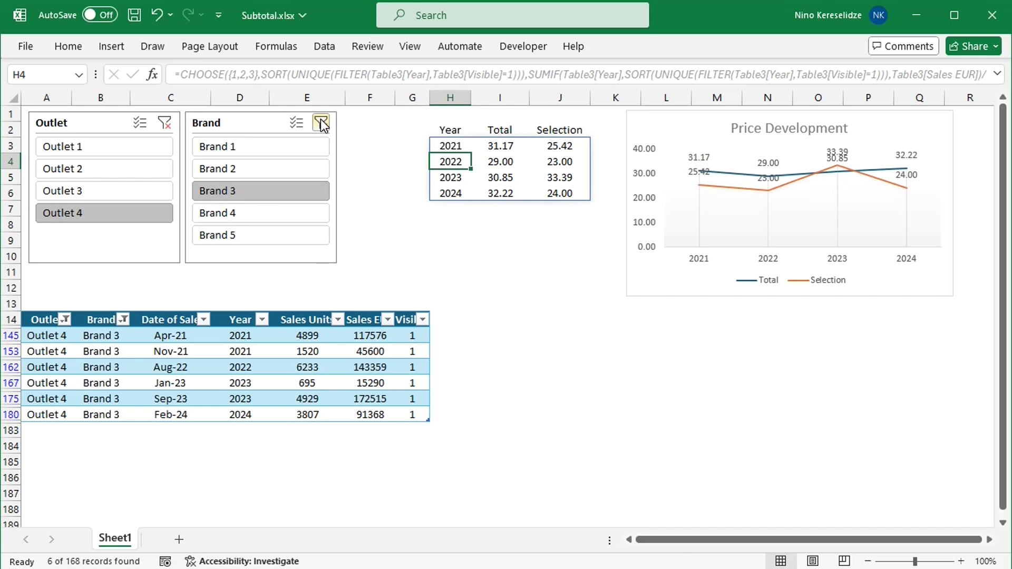
pyautogui.click(321, 122)
pyautogui.click(164, 123)
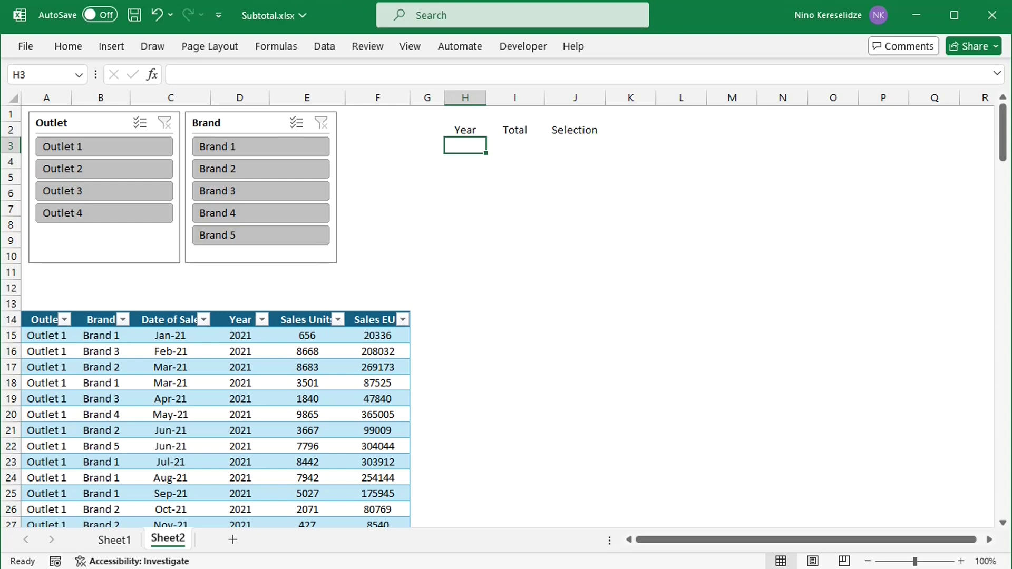
# Step: On Sheet2, list the sorted unique years in H3 with =SORT(UNIQUE(Table1[Year]))
pyautogui.write('=')
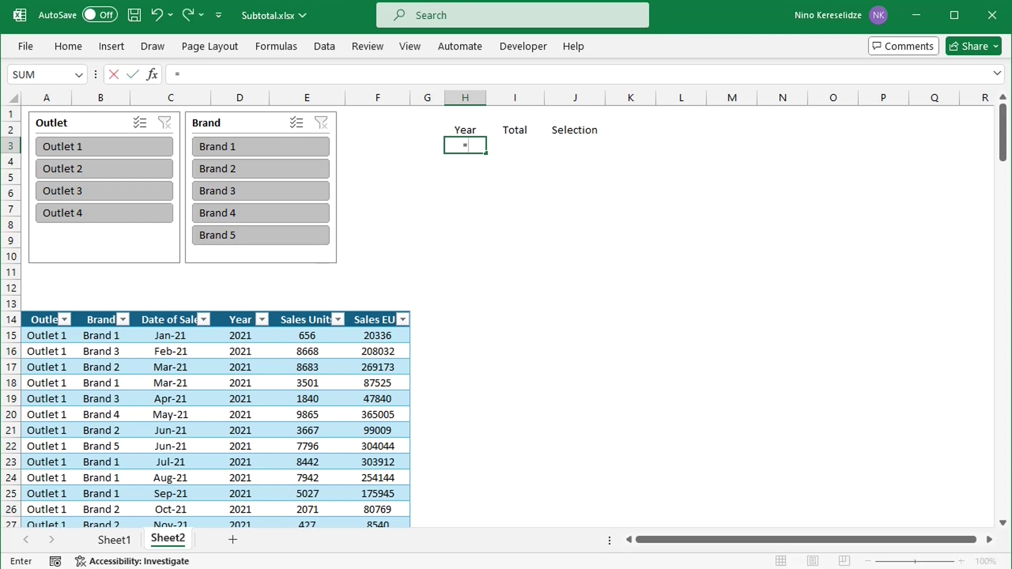
pyautogui.write('sort(')
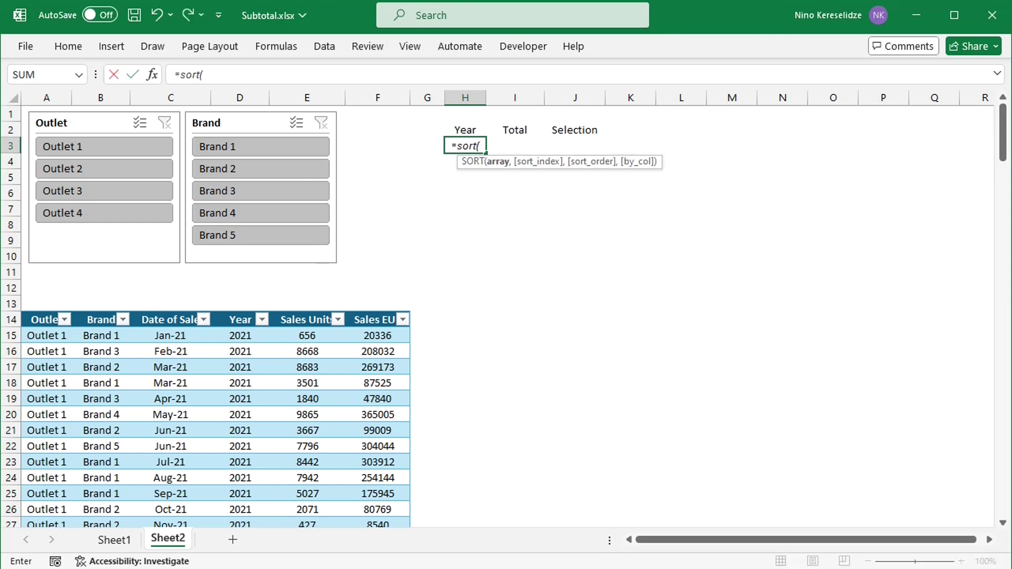
pyautogui.write('unique')
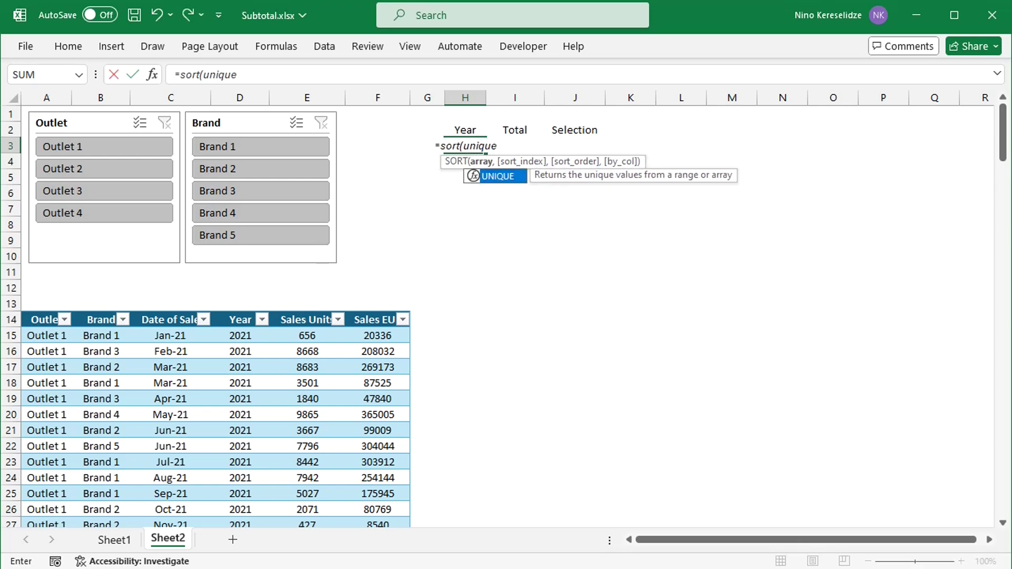
pyautogui.write('(')
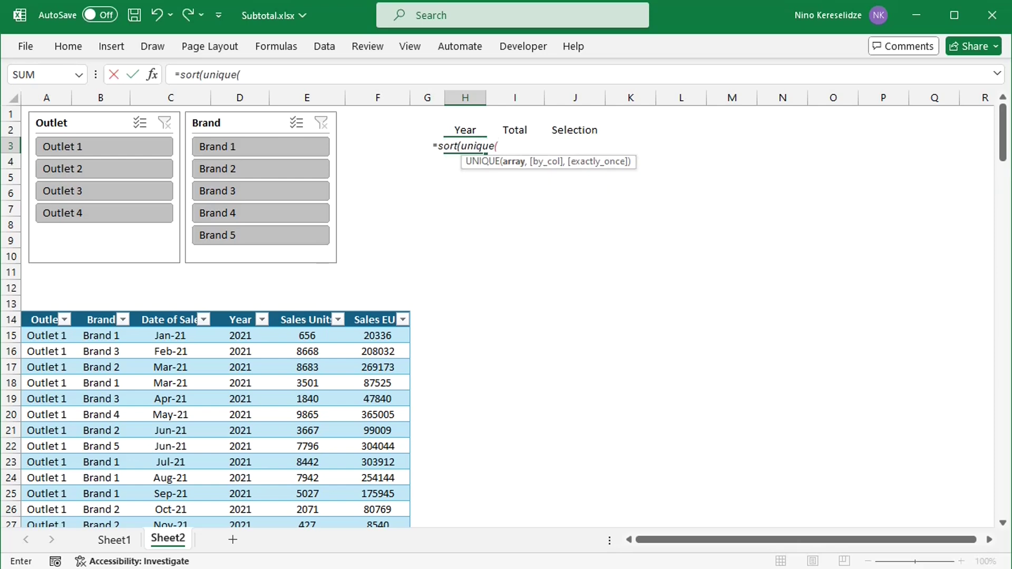
pyautogui.click(252, 325)
pyautogui.write('))')
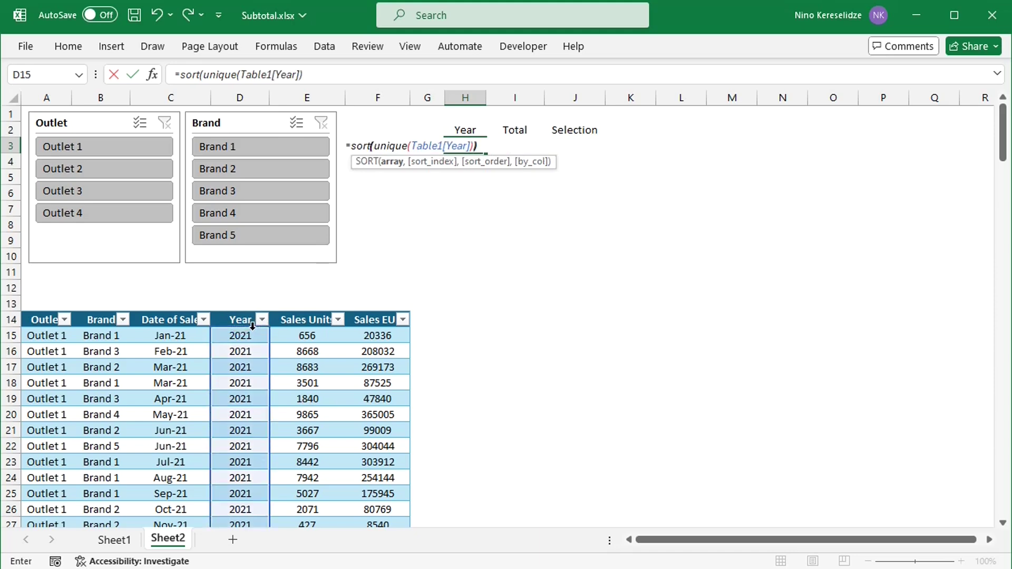
pyautogui.press('Return')
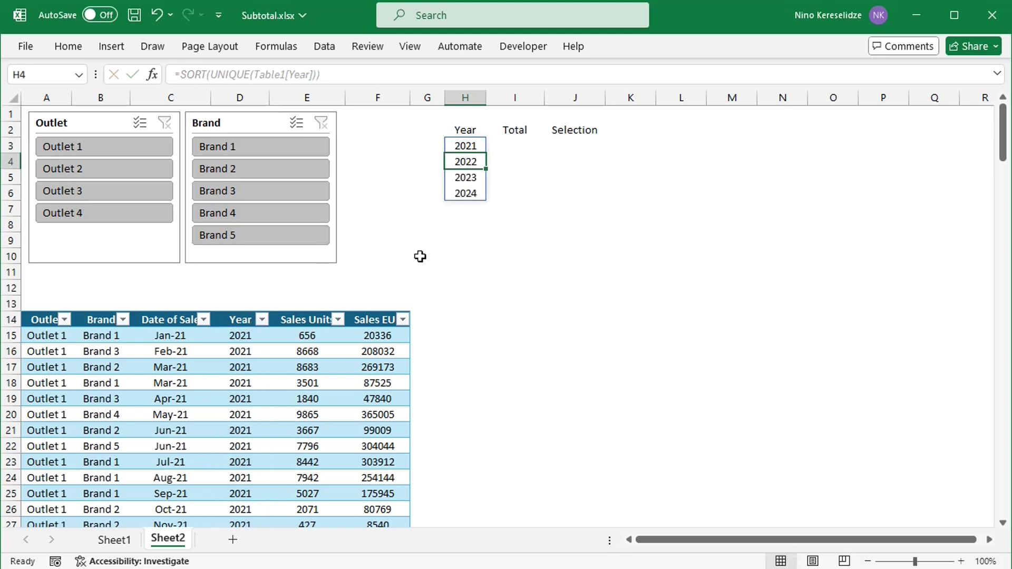
# Step: In I3, start the Total formula with =SUMIF(Table1[Year],H3#,Table1[Sales EUR])
pyautogui.click(522, 150)
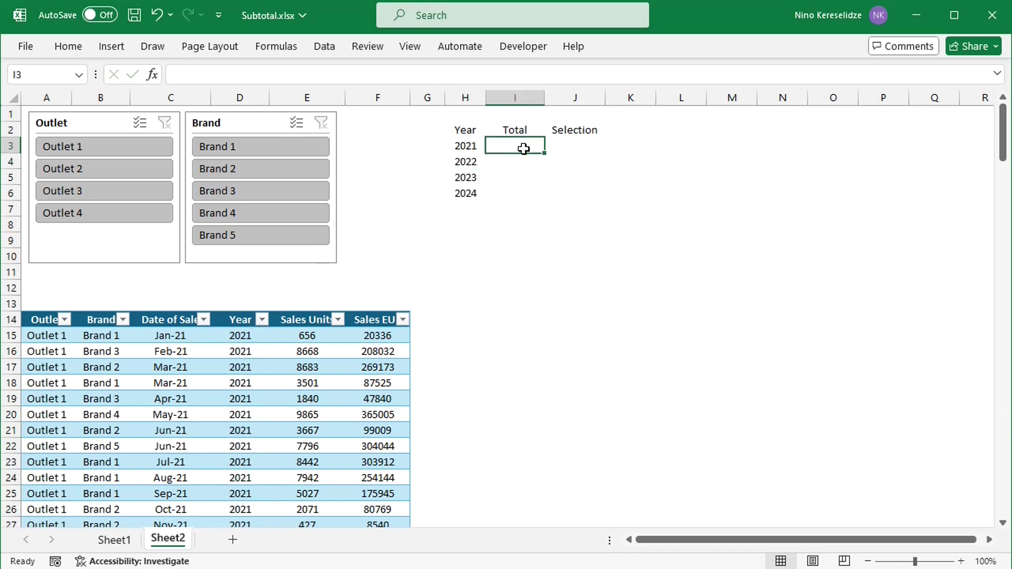
pyautogui.write('=')
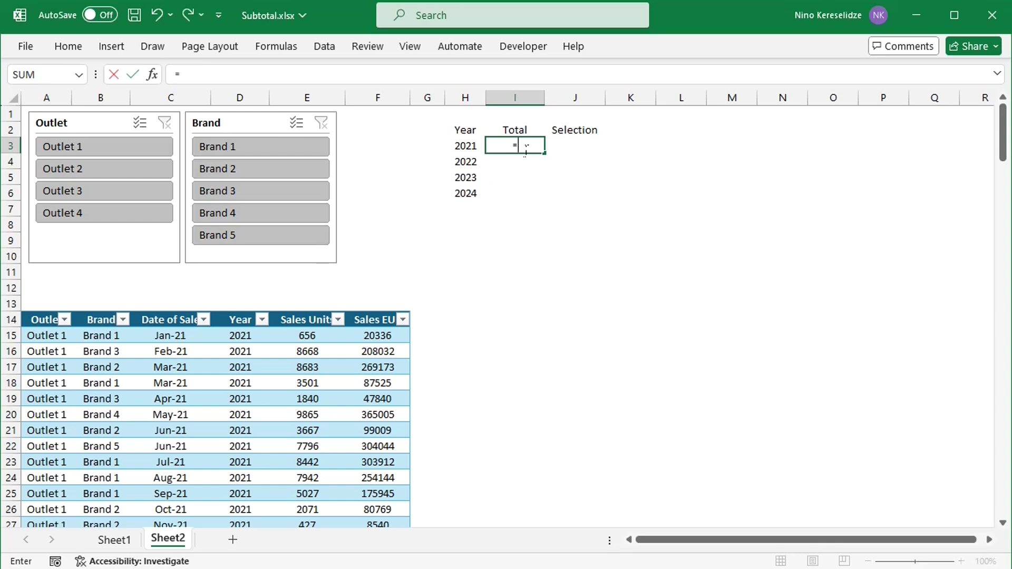
pyautogui.write('sumif(')
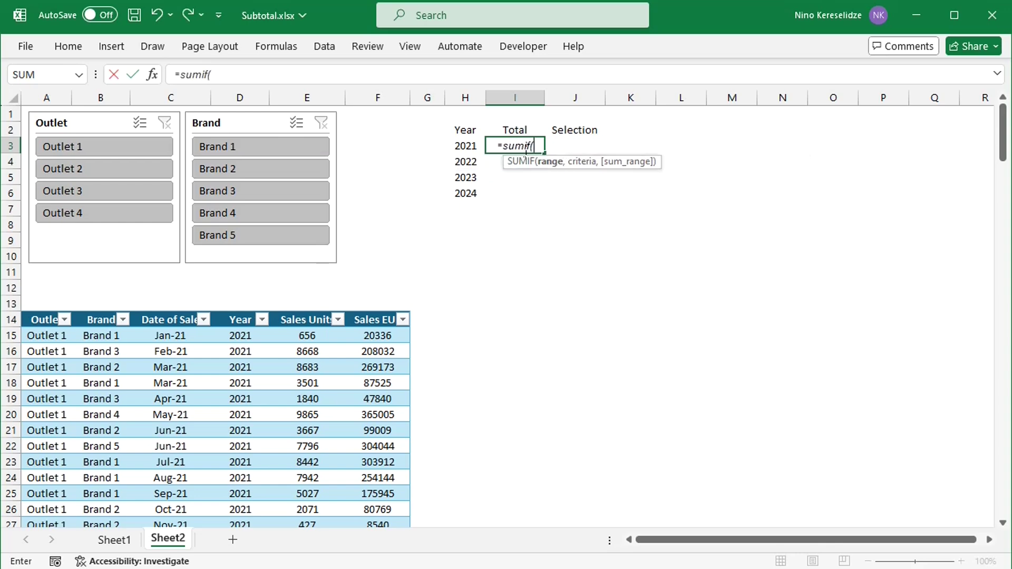
pyautogui.click(250, 326)
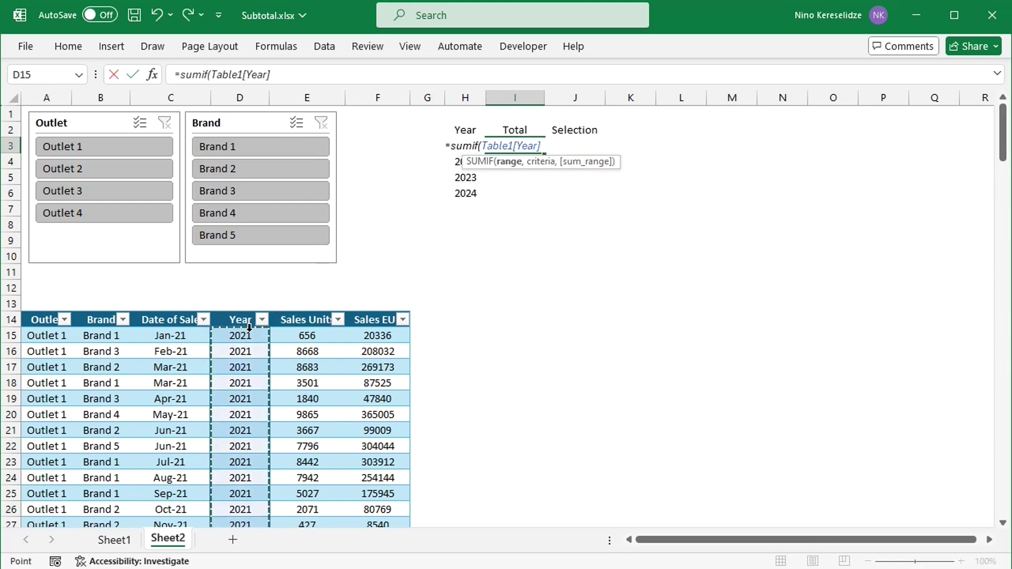
pyautogui.write(',h3')
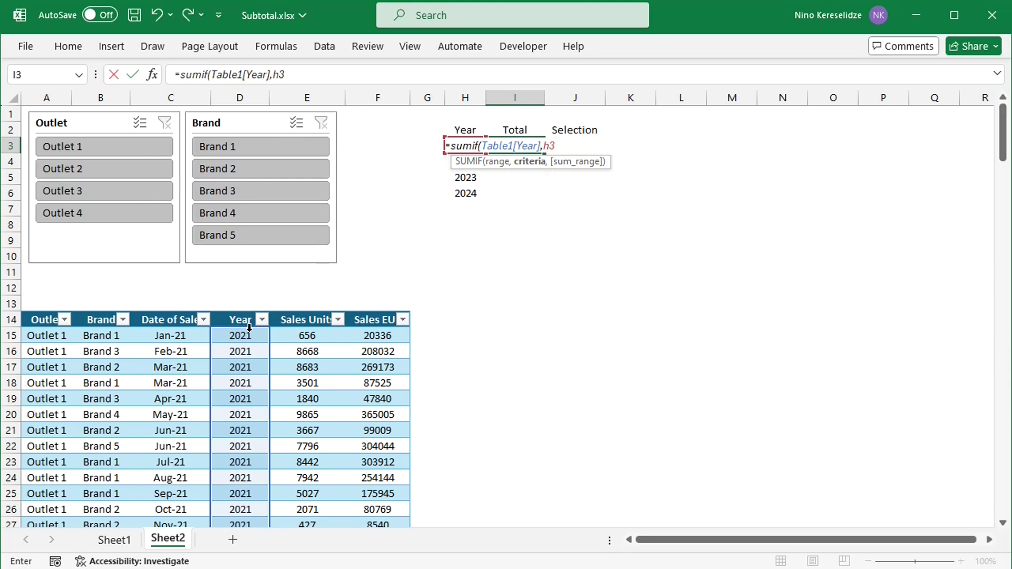
pyautogui.write('#')
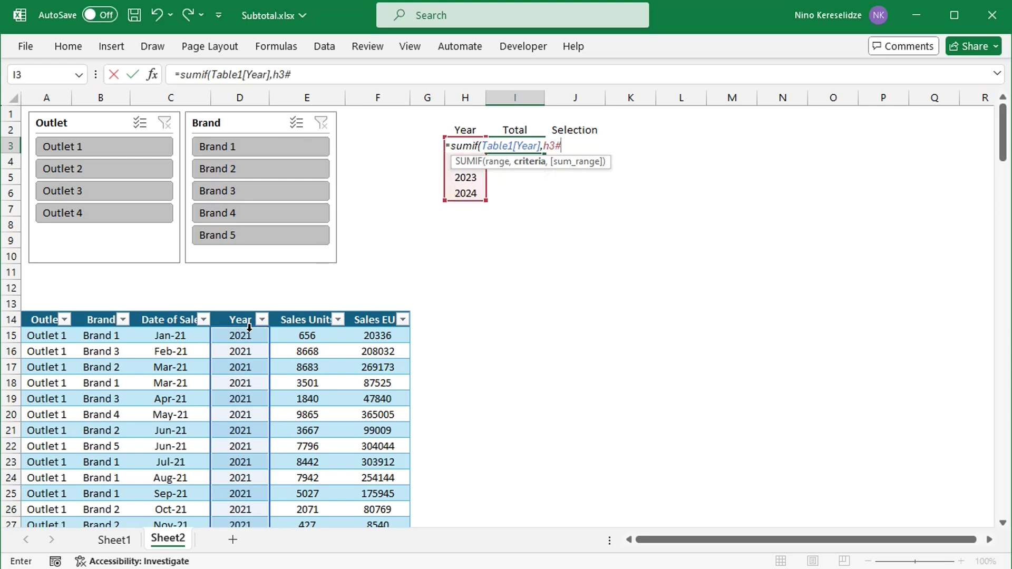
pyautogui.write(',')
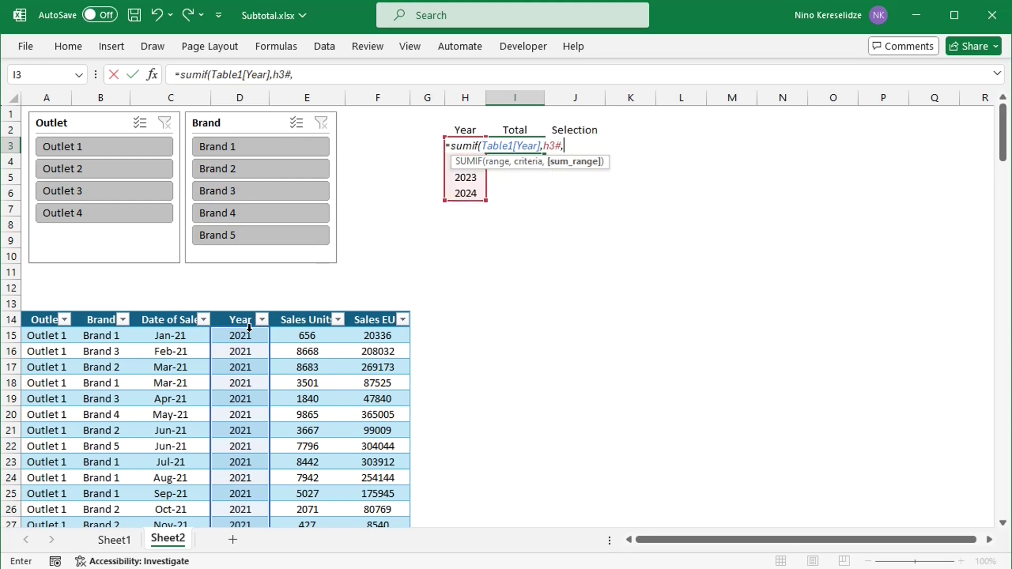
pyautogui.click(391, 324)
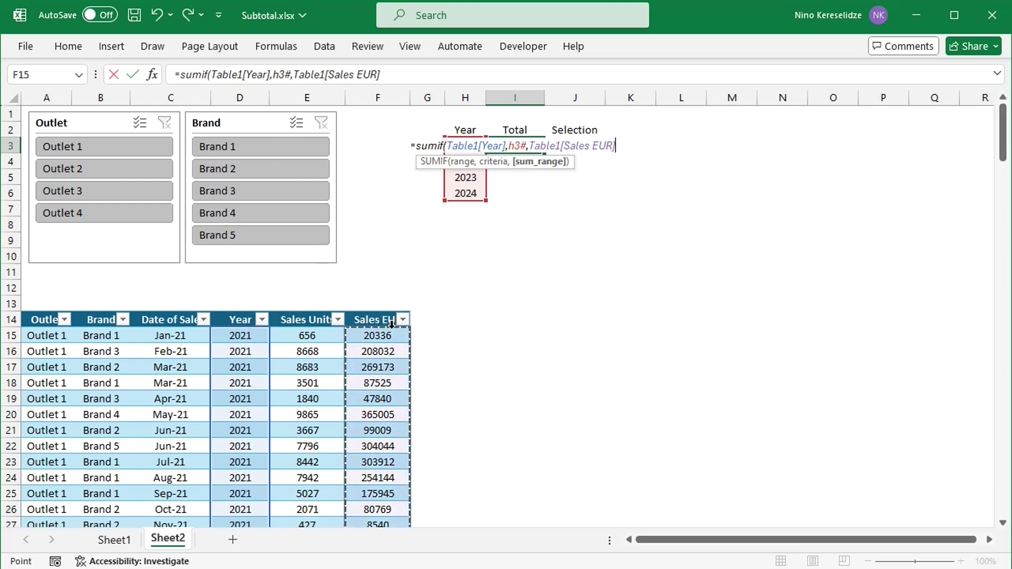
pyautogui.write(')')
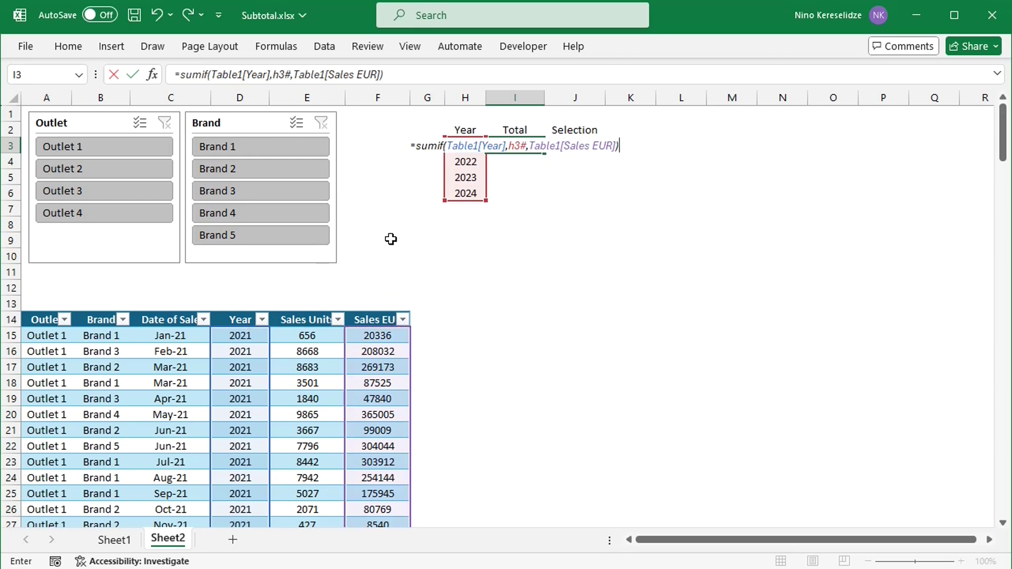
# Step: Divide the SUMIF in I3 by a copy of itself that sums Table1[Sales Units], and commit the formula
pyautogui.moveTo(417, 146); pyautogui.dragTo(619, 148)
pyautogui.hotkey('ctrl', 'c')
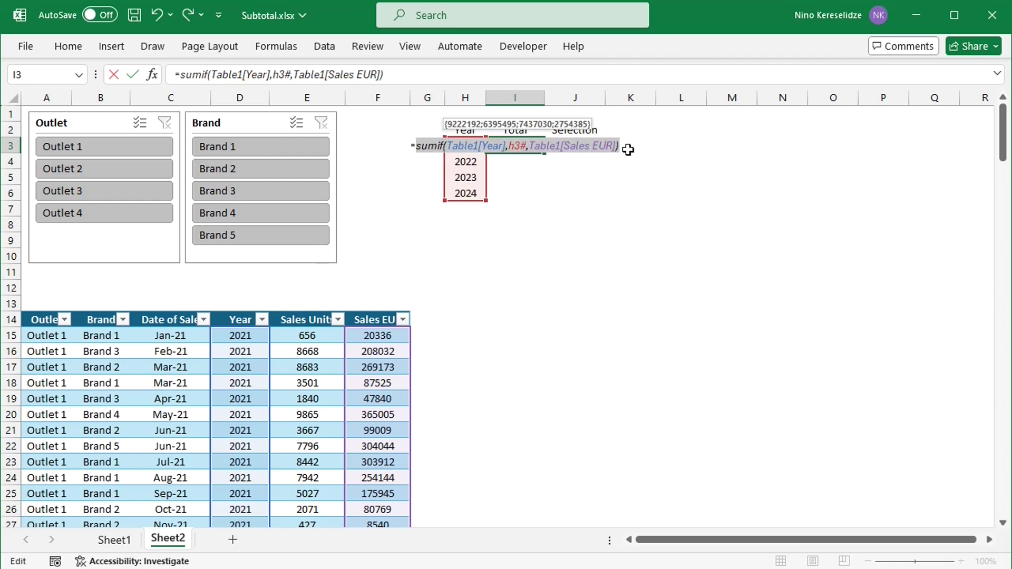
pyautogui.click(625, 150)
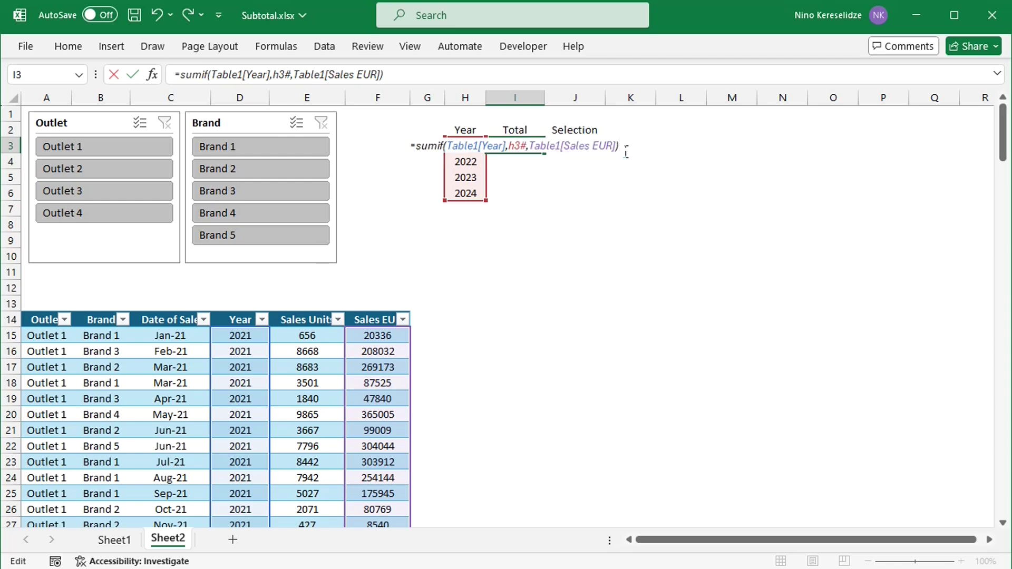
pyautogui.write('/')
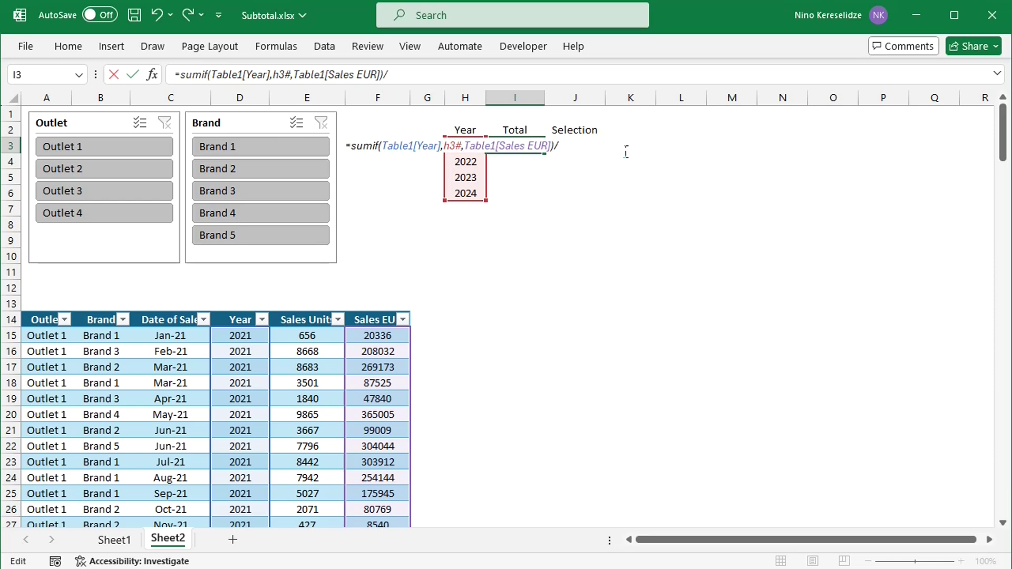
pyautogui.hotkey('ctrl', 'v')
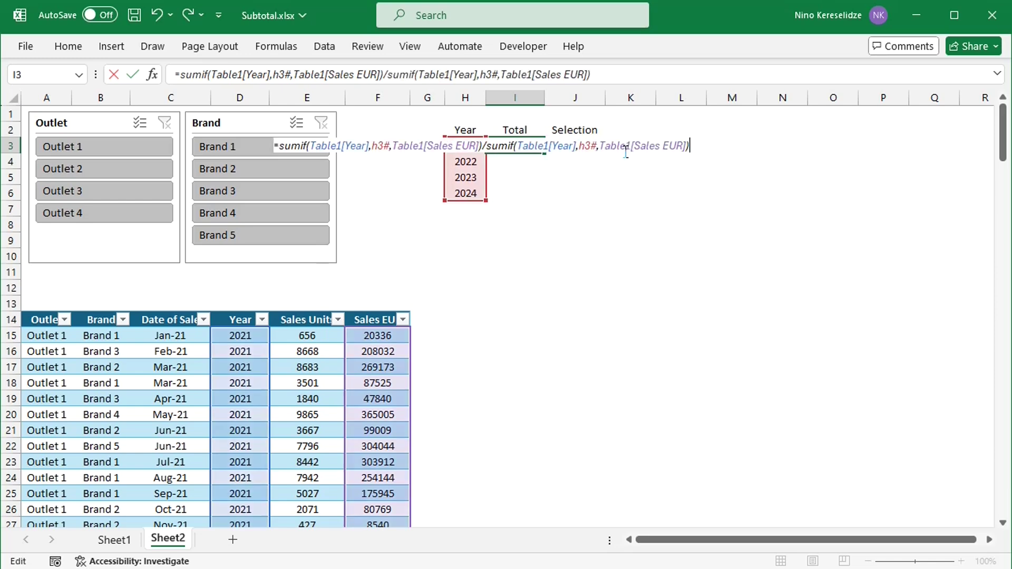
pyautogui.click(685, 146)
pyautogui.press('BackSpace')
pyautogui.press('BackSpace')
pyautogui.press('BackSpace')
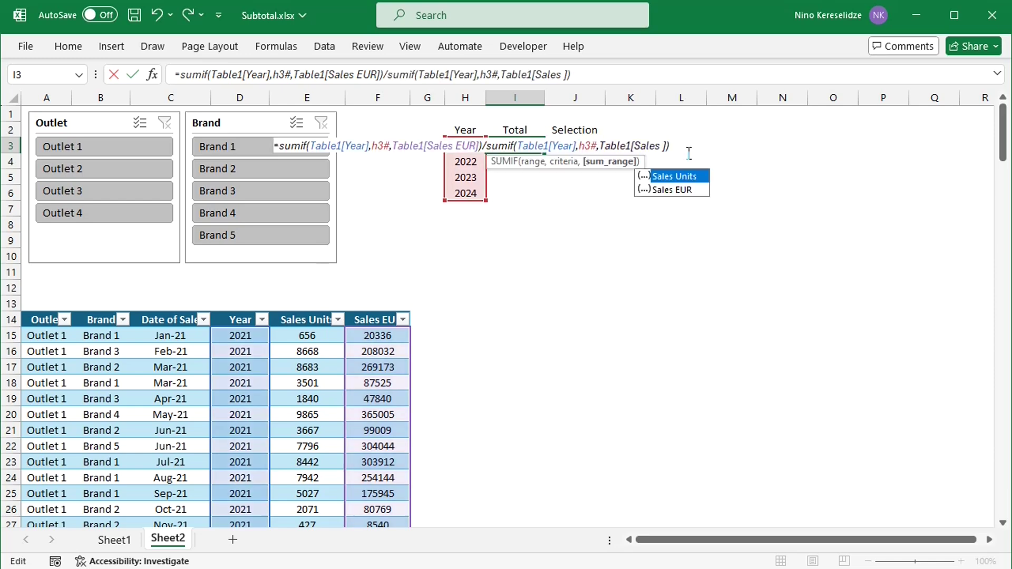
pyautogui.doubleClick(679, 174)
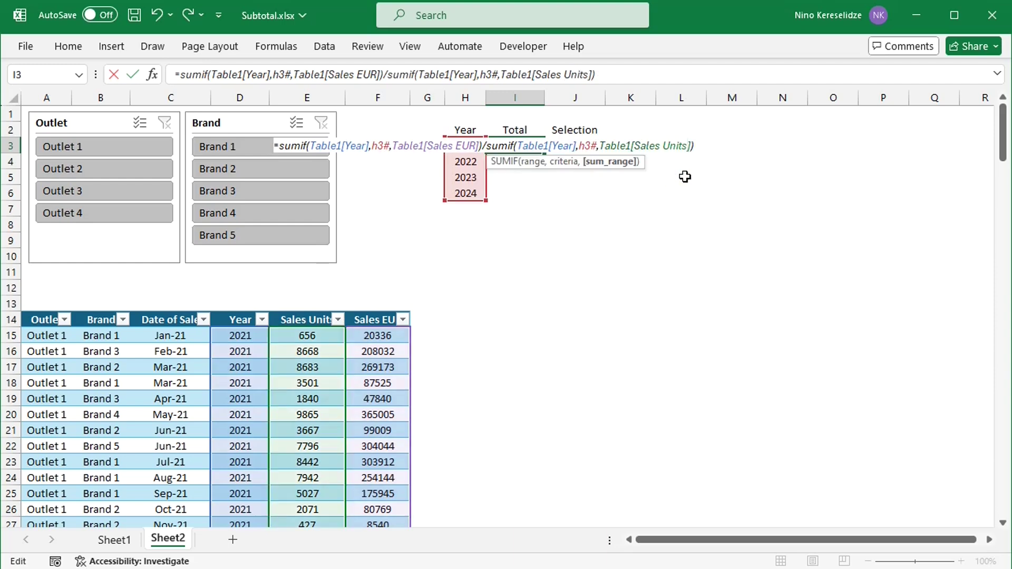
pyautogui.press('Return')
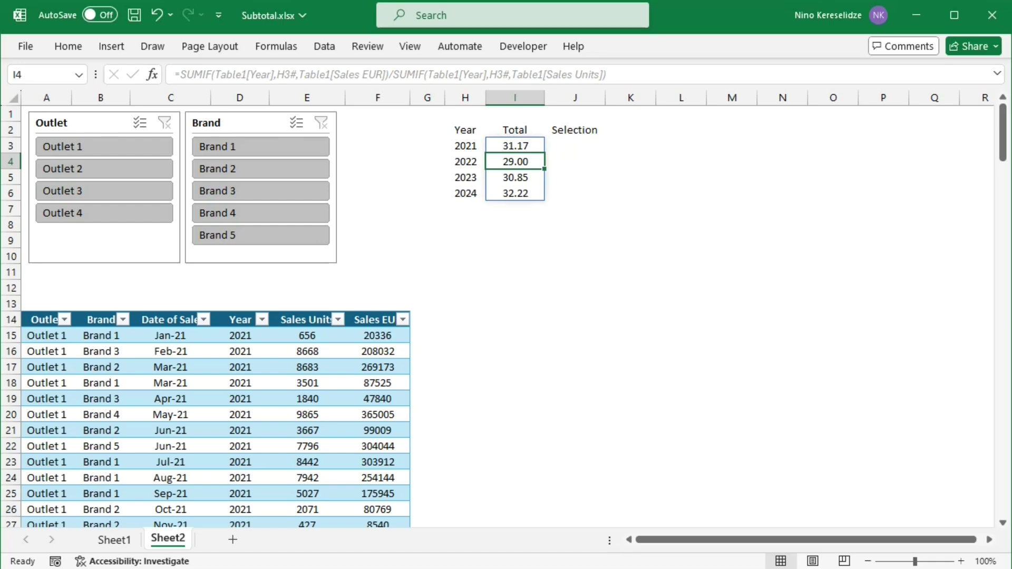
# Step: In J3, begin the Selection formula with =SUM((Table1[Year]=H3 as the year condition
pyautogui.click(576, 146)
pyautogui.write('=')
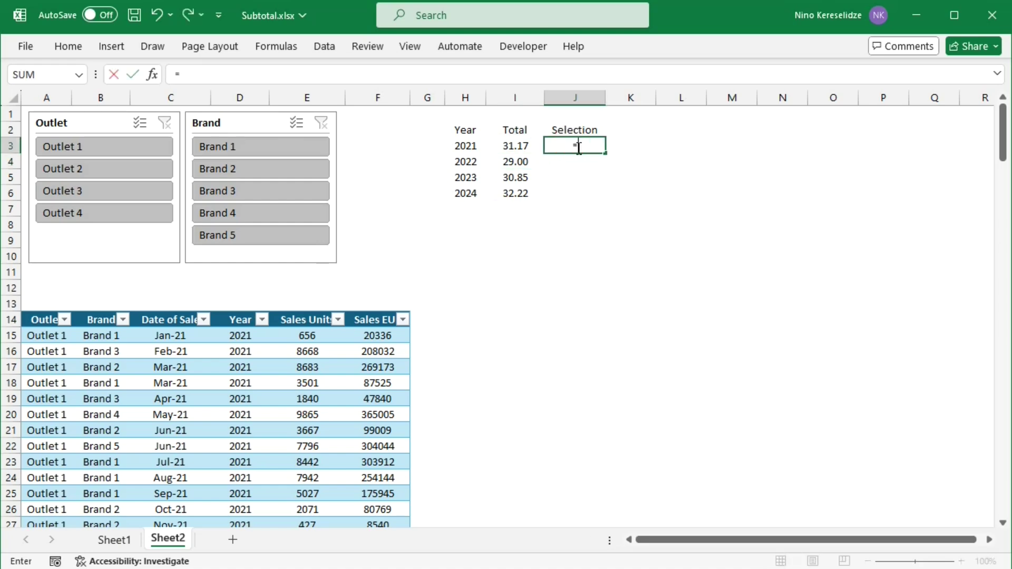
pyautogui.write('sum(')
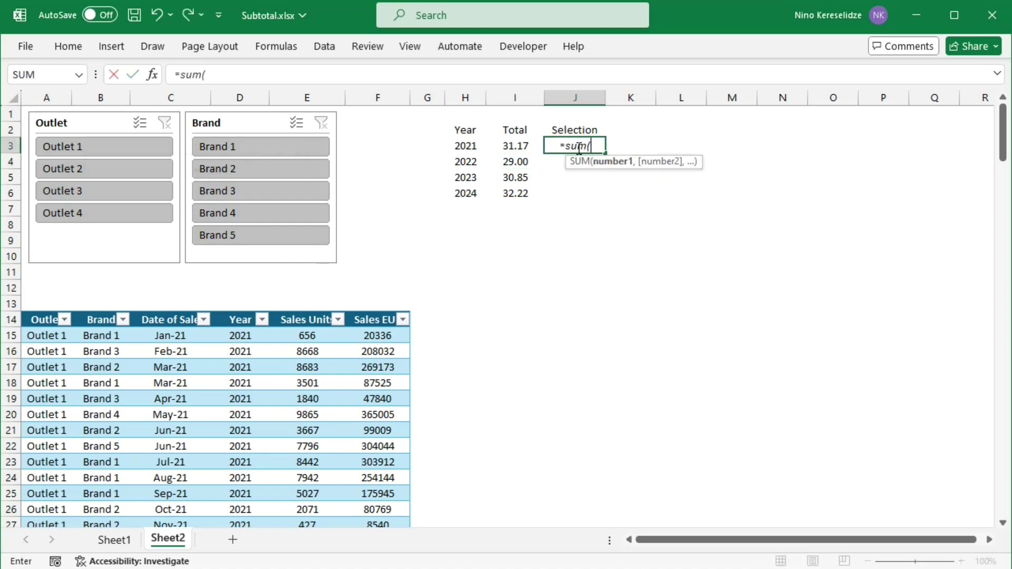
pyautogui.write('(')
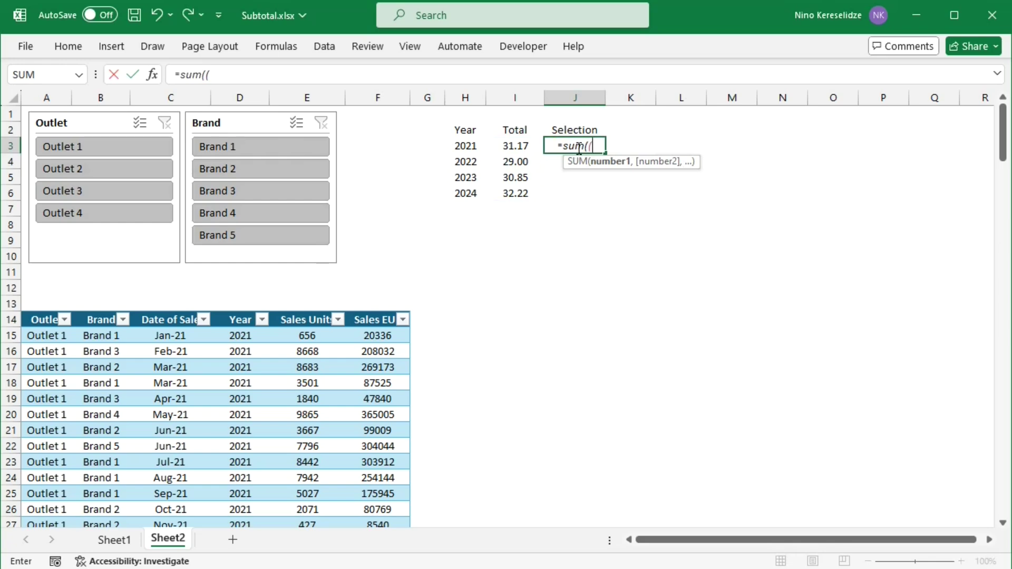
pyautogui.click(254, 323)
pyautogui.write('=')
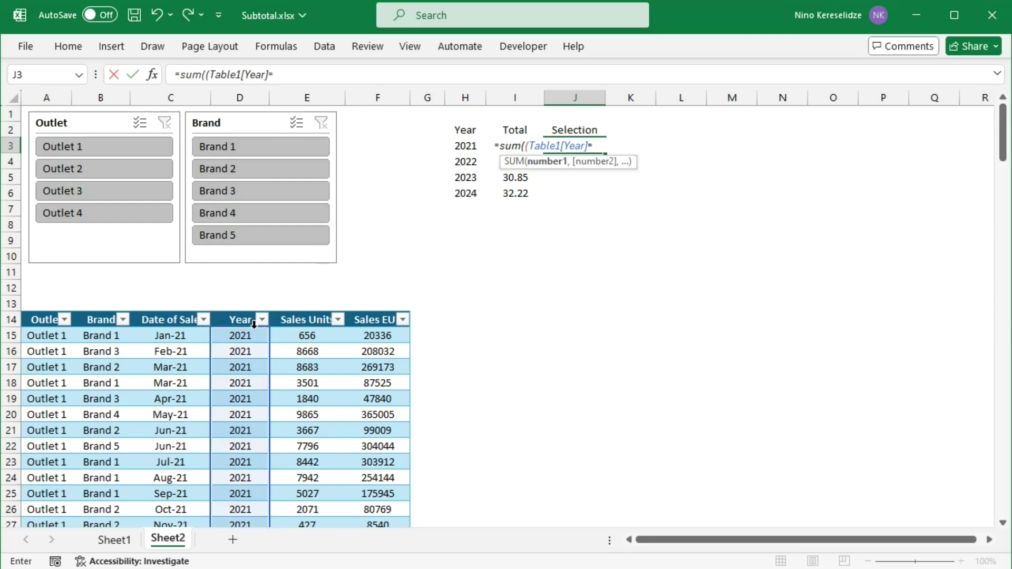
pyautogui.click(471, 152)
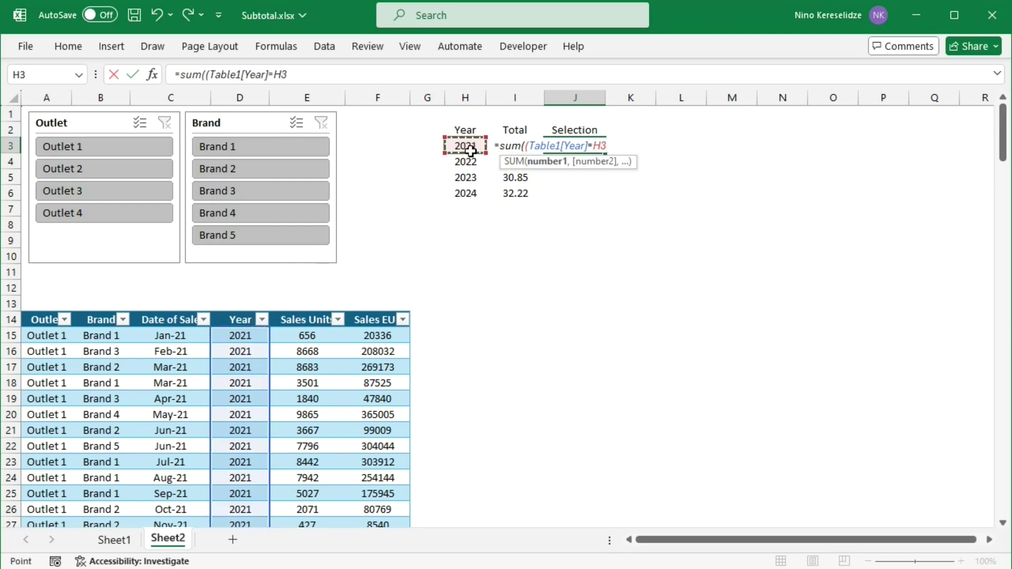
# Step: Close the year condition and multiply it by BYROW(Table1[Sales EUR],LAMBDA(vis,SUBTOTAL(2,vis))) to flag visible rows
pyautogui.write(') *by')
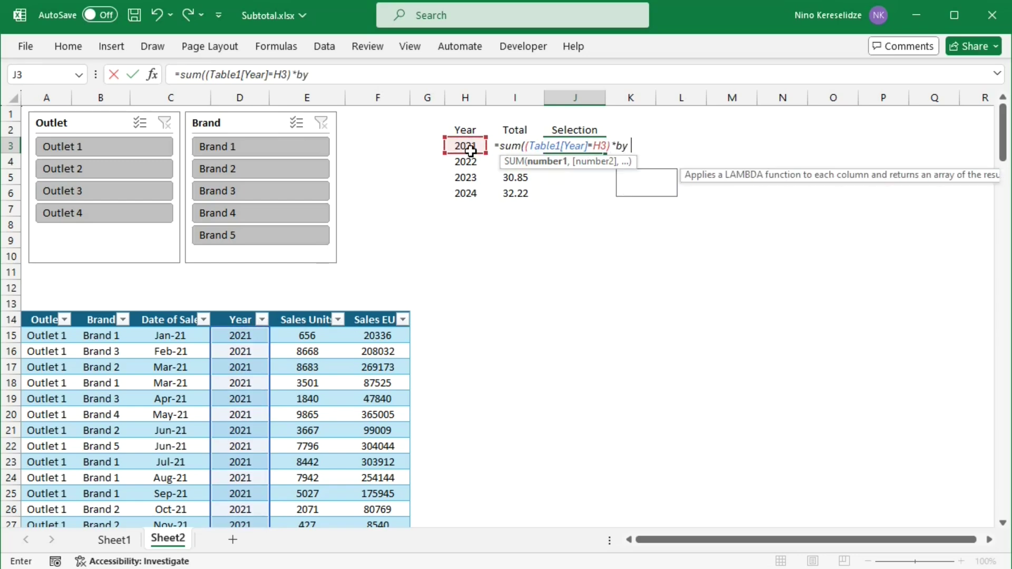
pyautogui.write('row(')
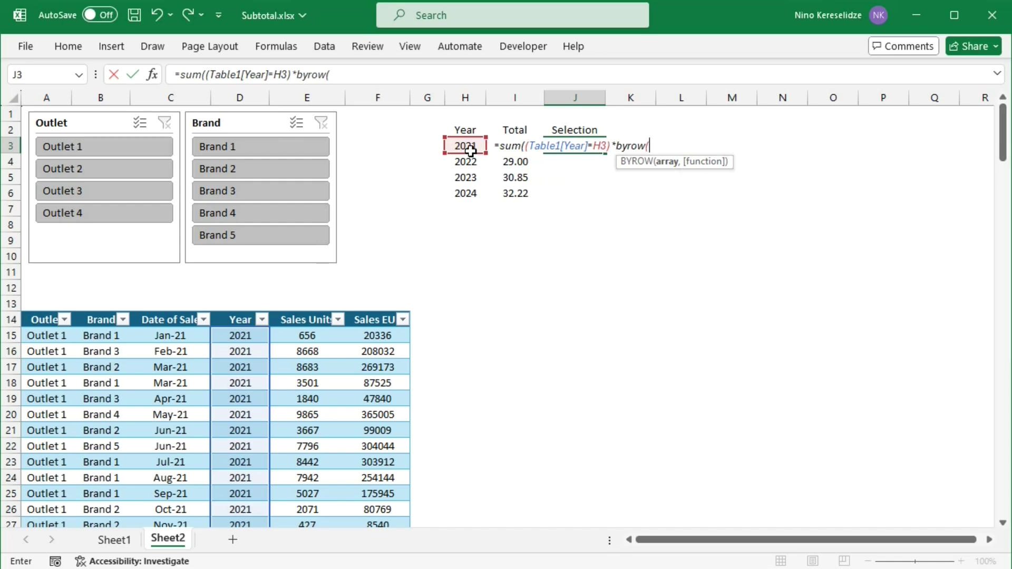
pyautogui.click(387, 326)
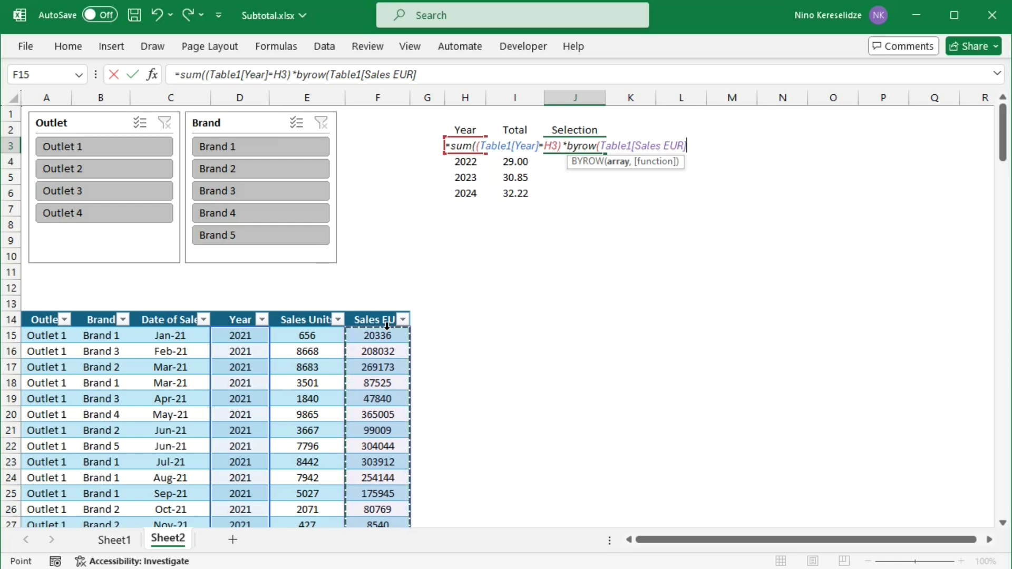
pyautogui.write(',lambda')
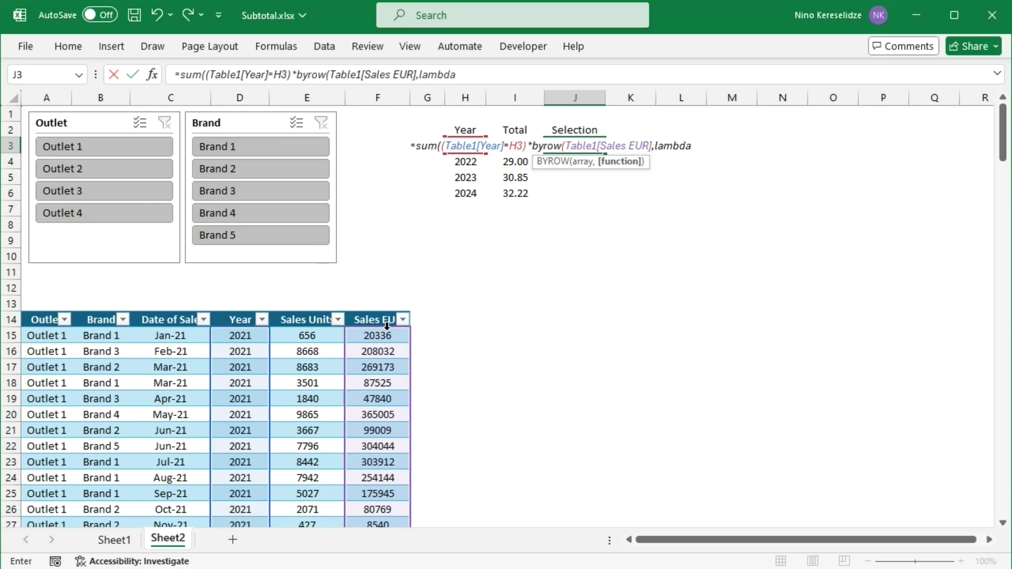
pyautogui.write('(')
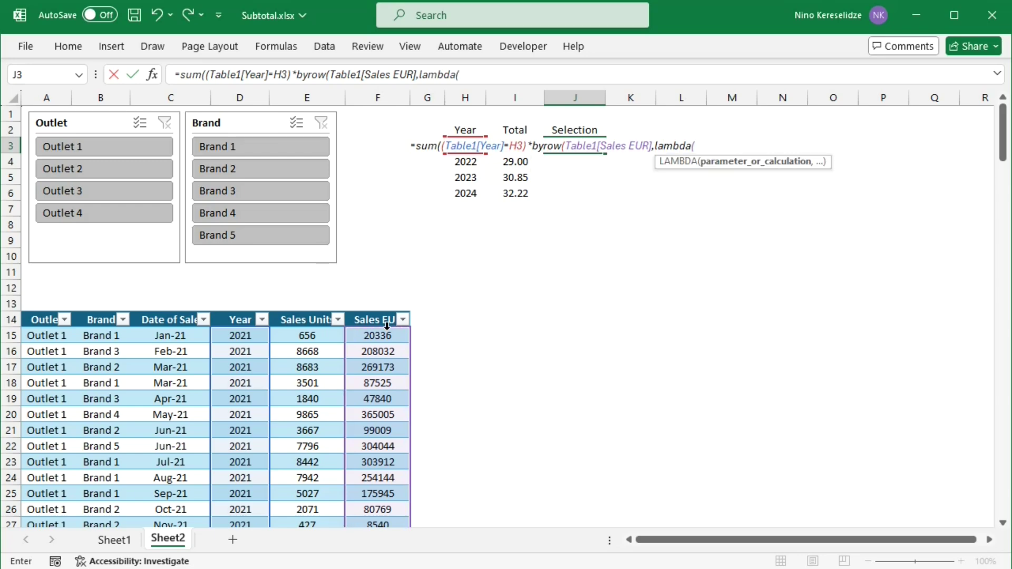
pyautogui.write('vis,')
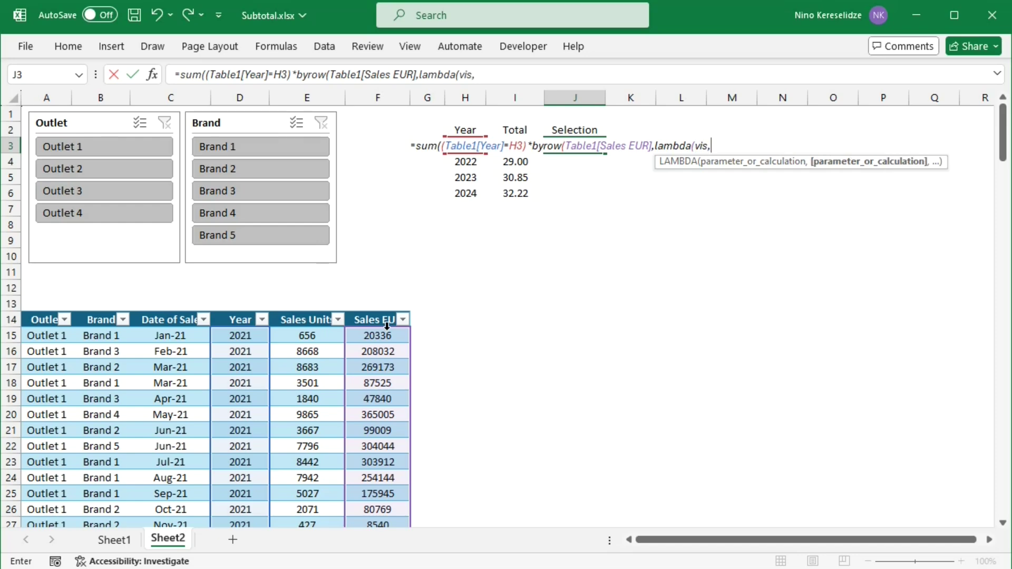
pyautogui.write('su')
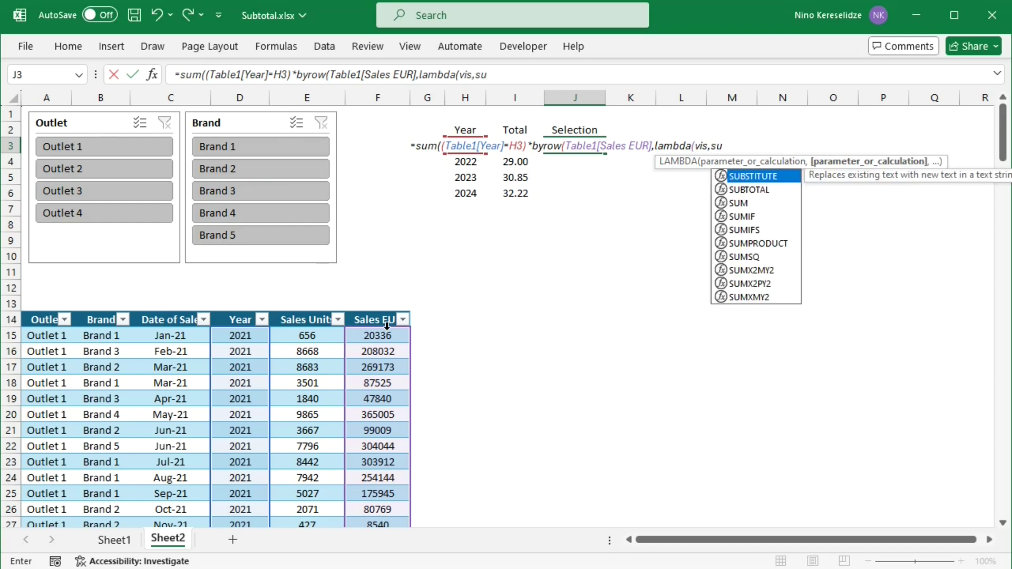
pyautogui.write('btotal(')
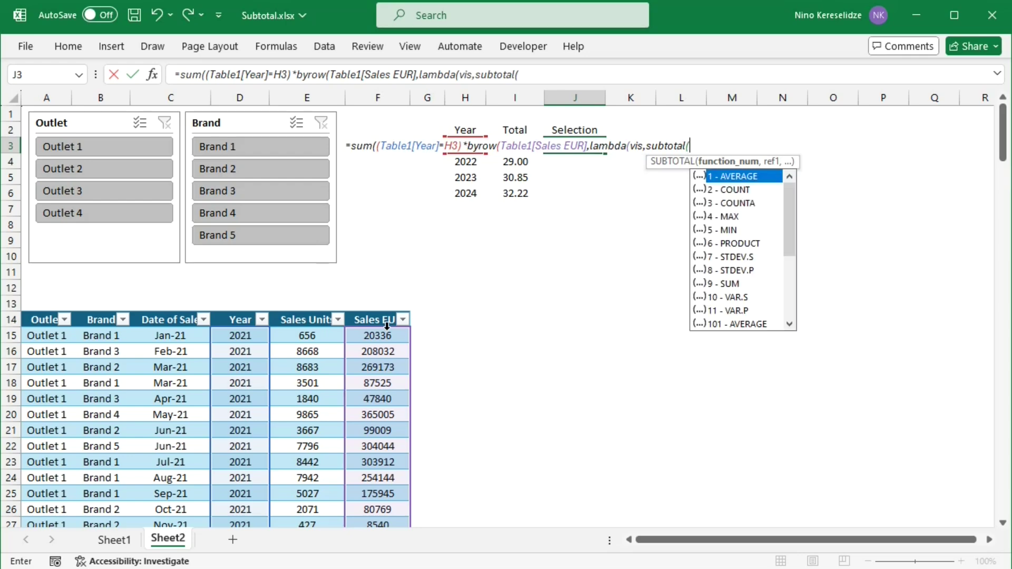
pyautogui.write('2,vis')
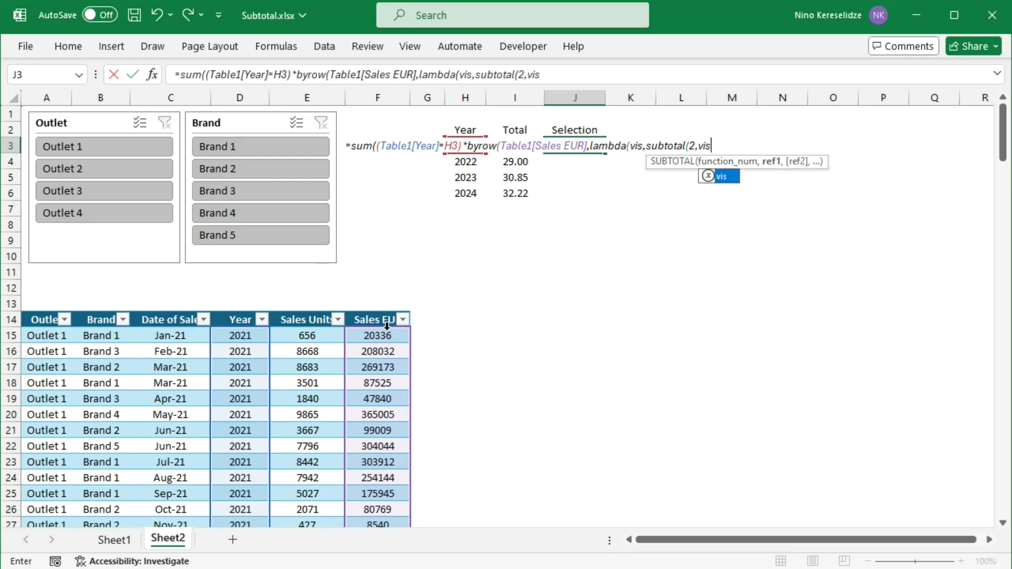
pyautogui.write(')')
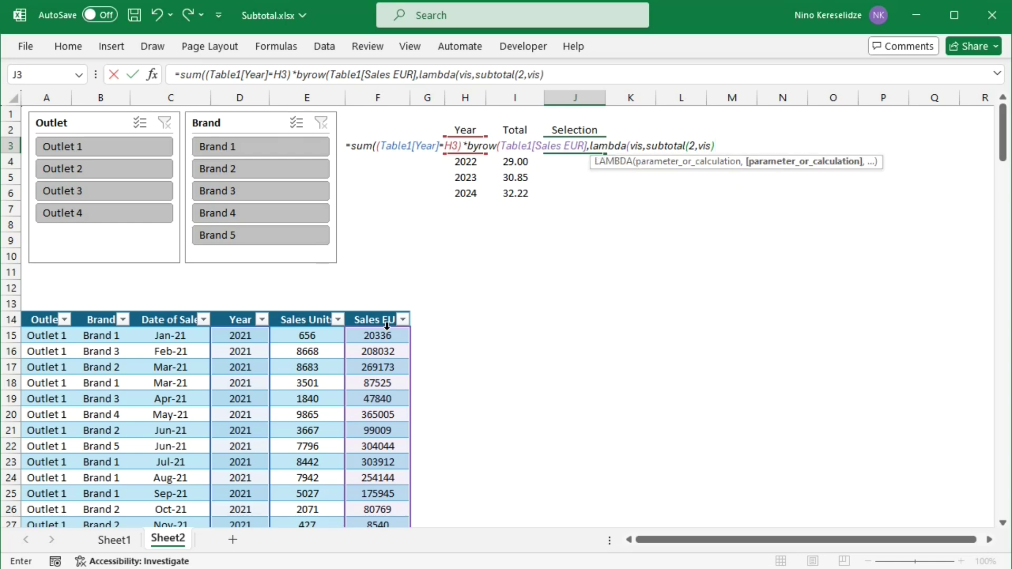
# Step: Multiply the year and visibility conditions by Table1[Sales EUR] and close the SUM function
pyautogui.write('))*')
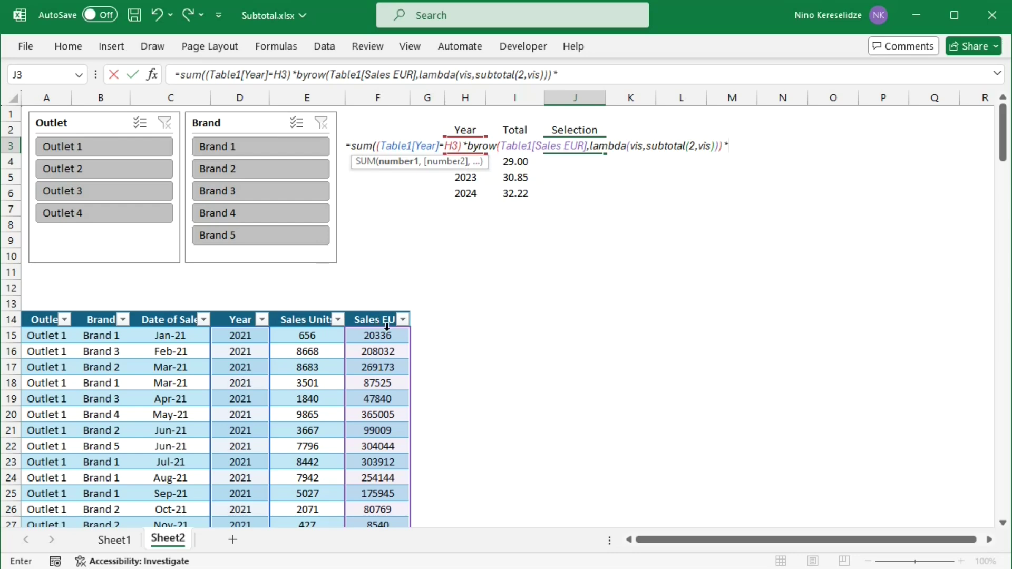
pyautogui.click(387, 326)
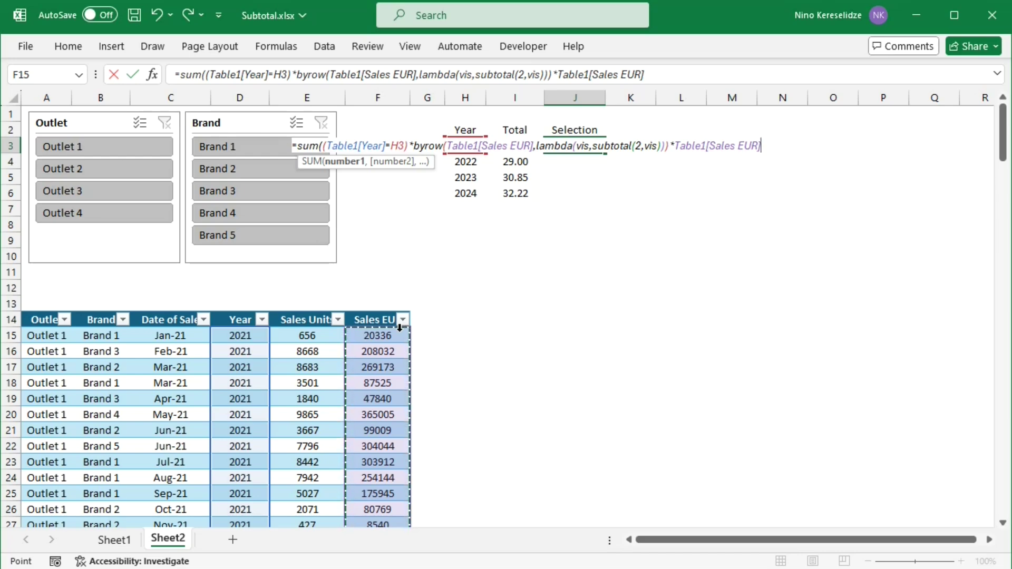
pyautogui.write(')')
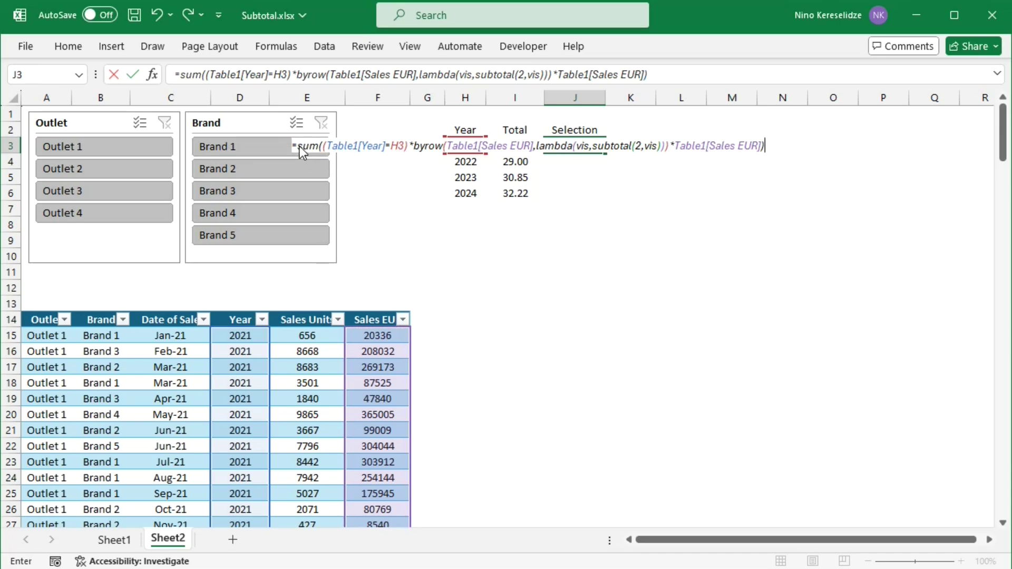
# Step: Divide the SUM expression in J3 by a pasted copy of itself
pyautogui.moveTo(324, 150); pyautogui.dragTo(369, 155)
pyautogui.click(362, 152)
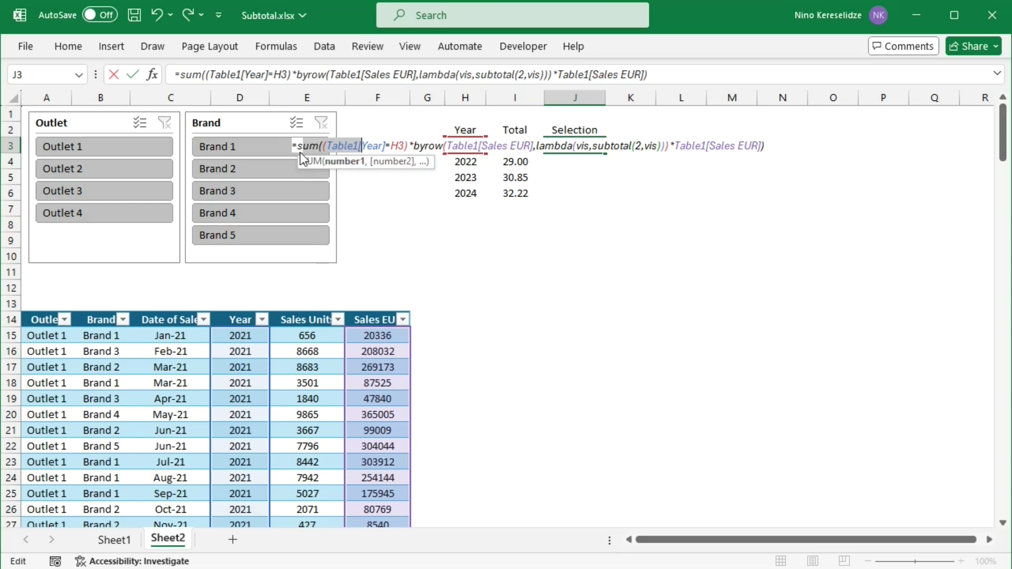
pyautogui.moveTo(296, 148); pyautogui.dragTo(771, 152)
pyautogui.hotkey('ctrl', 'c')
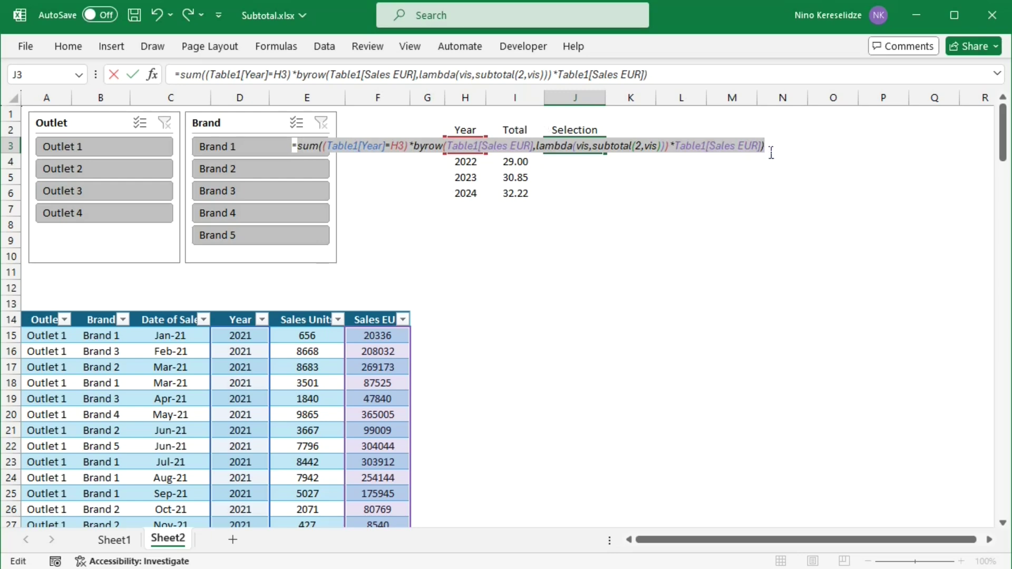
pyautogui.click(771, 152)
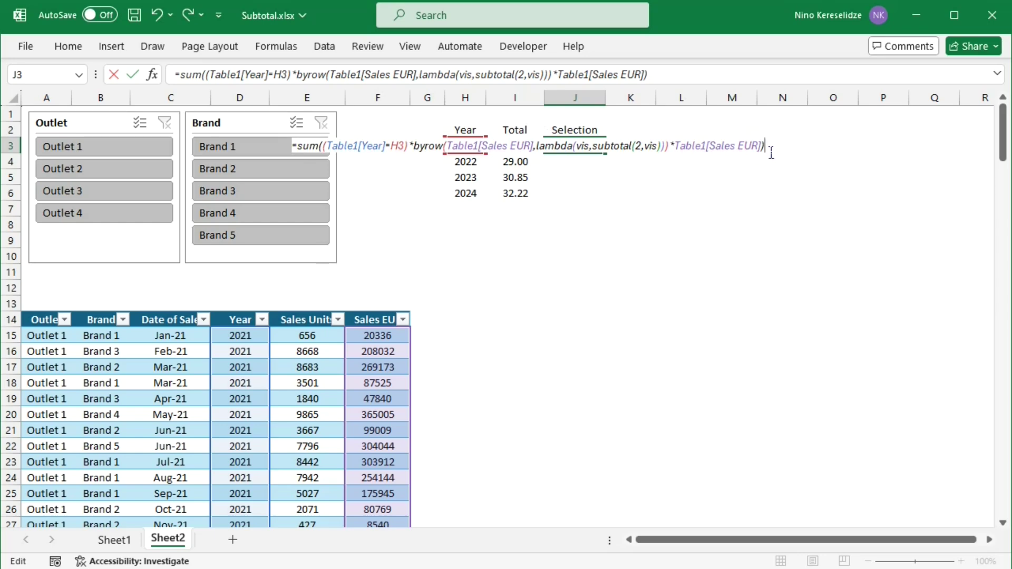
pyautogui.write('/')
pyautogui.hotkey('ctrl', 'v')
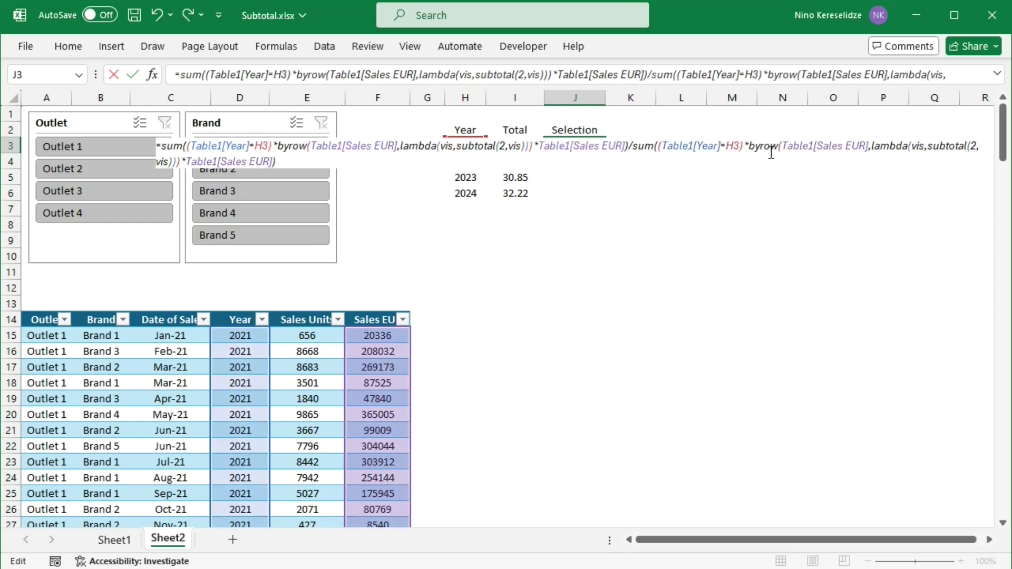
# Step: Replace Sales EUR with Table1[Sales Units] as the BYROW array in the denominator SUM
pyautogui.click(870, 153)
pyautogui.press('BackSpace')
pyautogui.press('BackSpace')
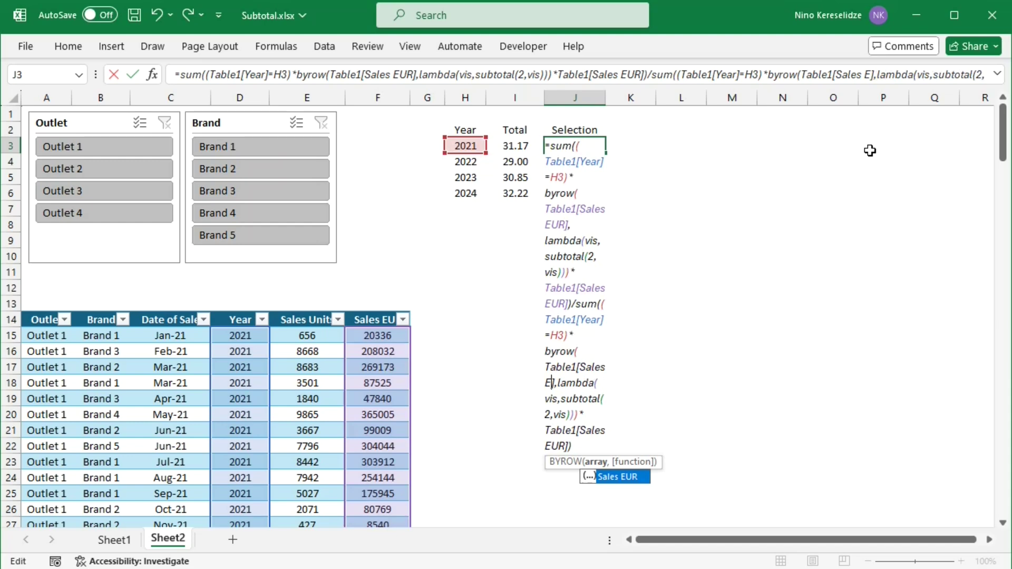
pyautogui.press('BackSpace')
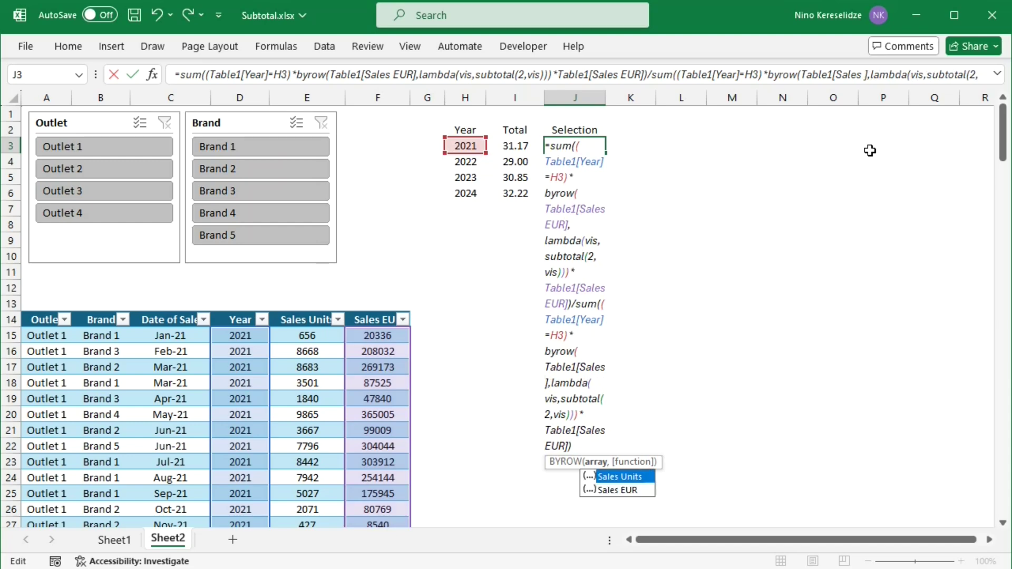
pyautogui.doubleClick(637, 477)
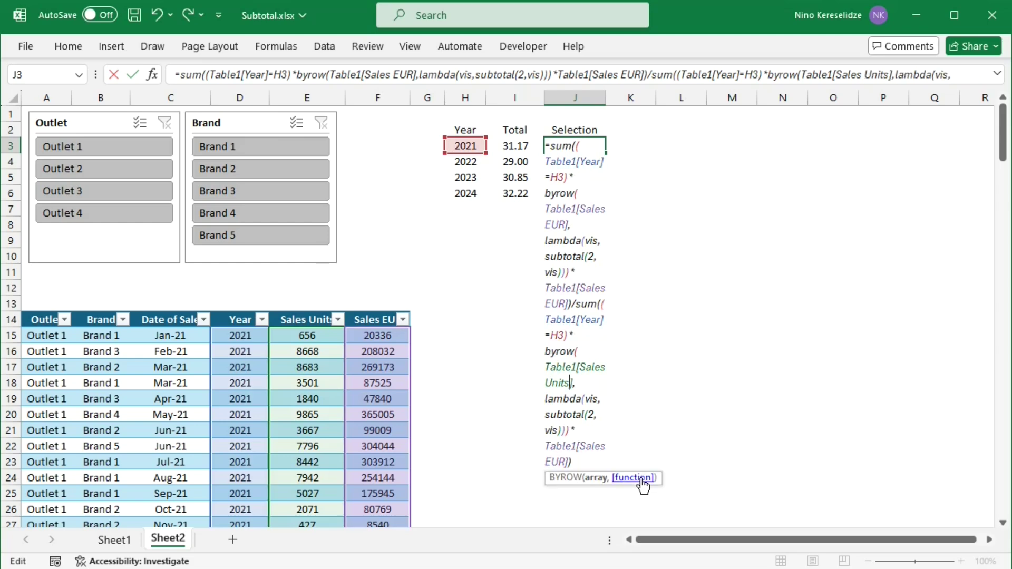
# Step: Replace Sales EUR with Table1[Sales Units] as the denominator's final multiplied column, and commit the formula in J3
pyautogui.click(569, 463)
pyautogui.press('BackSpace')
pyautogui.press('BackSpace')
pyautogui.press('BackSpace')
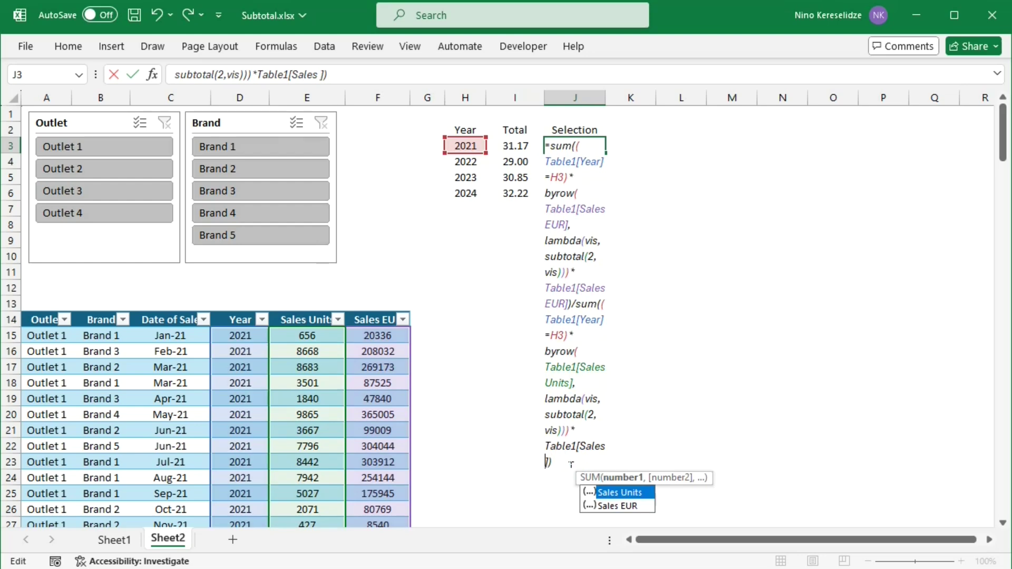
pyautogui.doubleClick(620, 493)
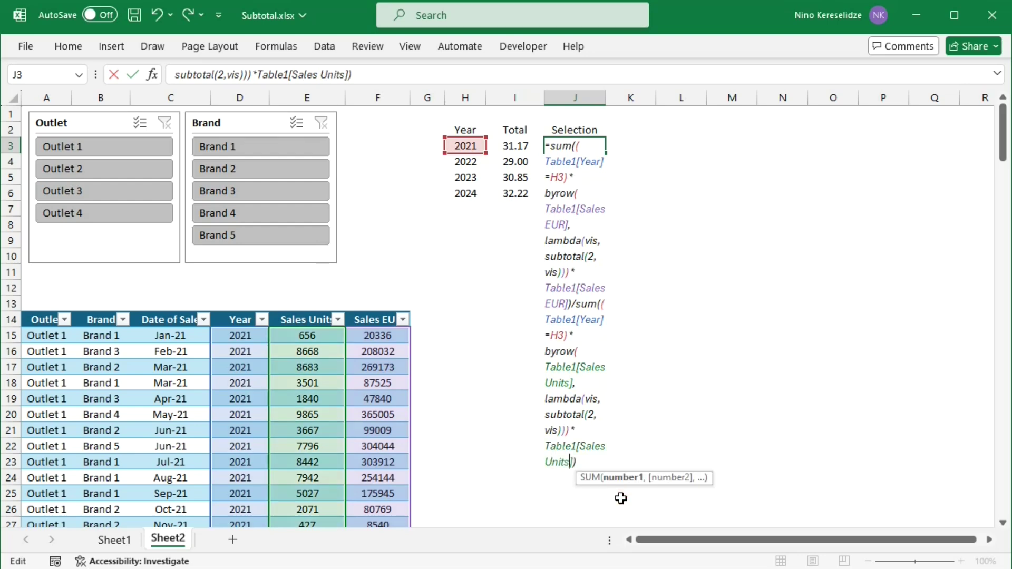
pyautogui.click(597, 466)
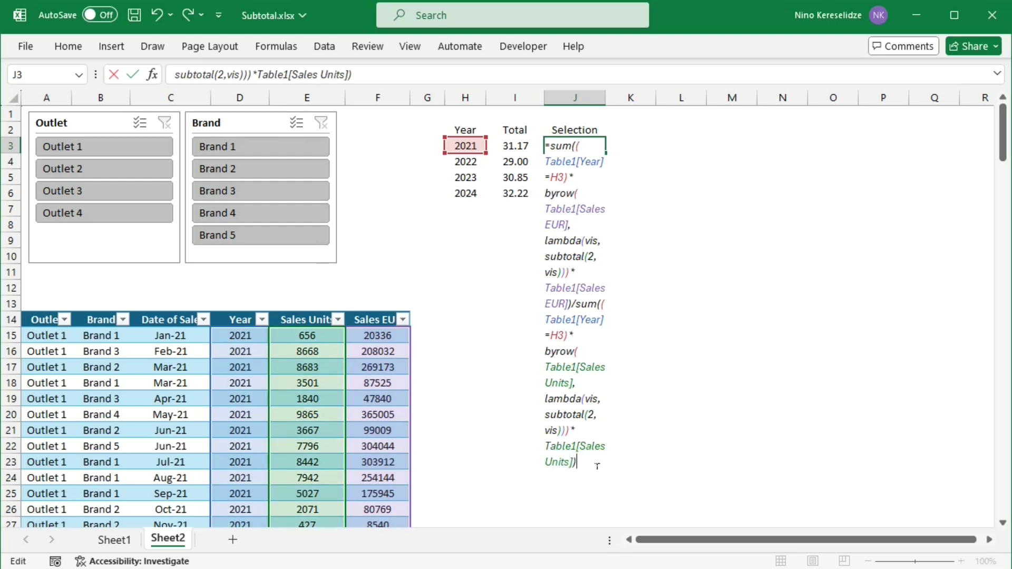
pyautogui.press('Return')
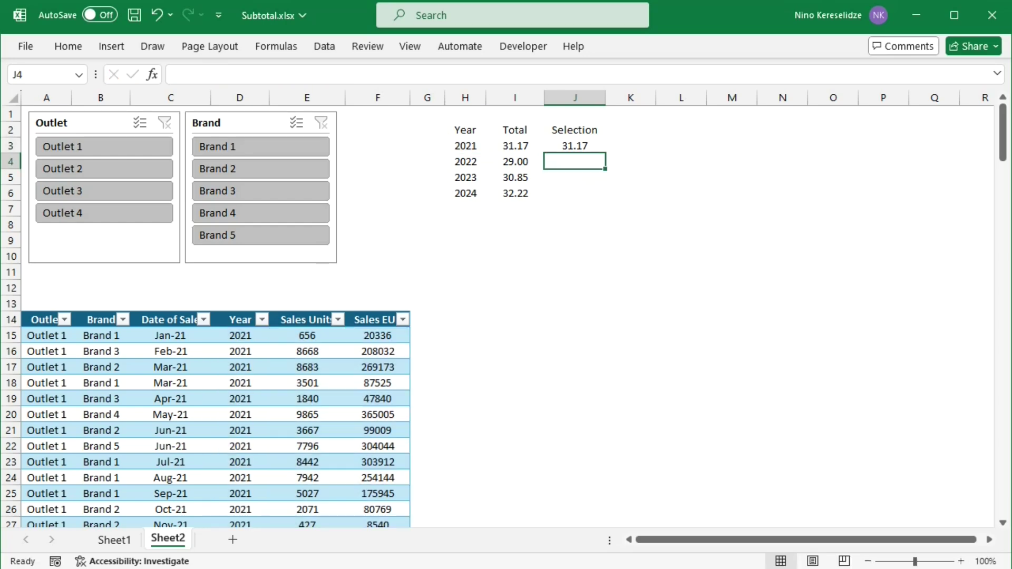
# Step: Examine the array returned by the first BYROW visibility expression in the J3 formula
pyautogui.click(584, 151)
pyautogui.doubleClick(584, 152)
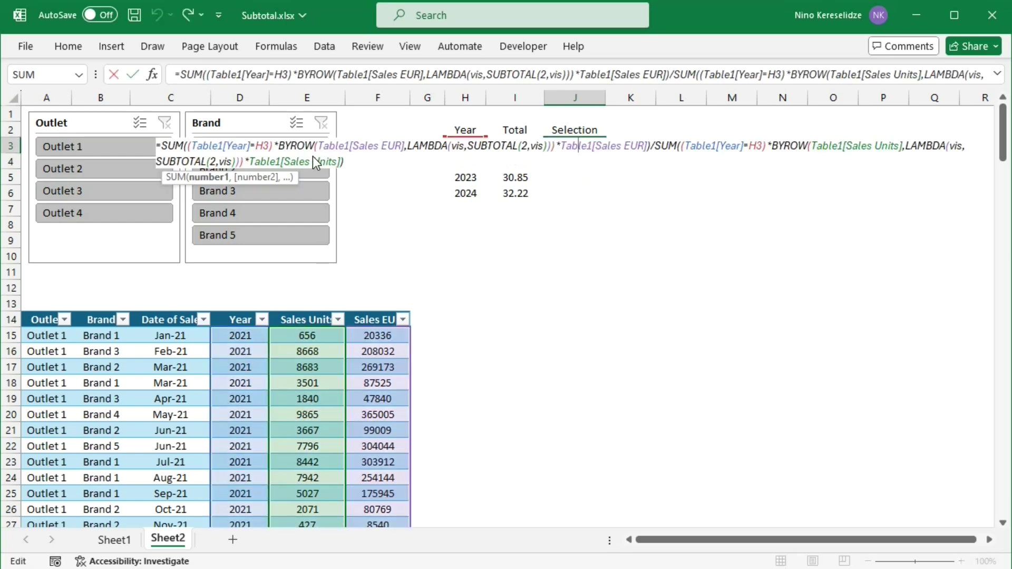
pyautogui.moveTo(279, 145); pyautogui.dragTo(557, 151)
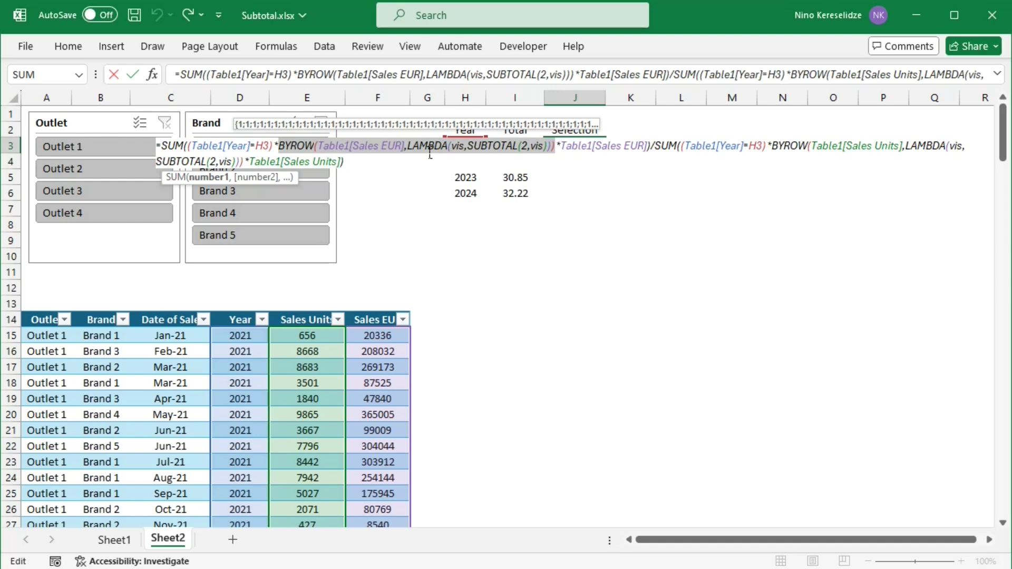
pyautogui.hotkey('ctrl', 'Return')
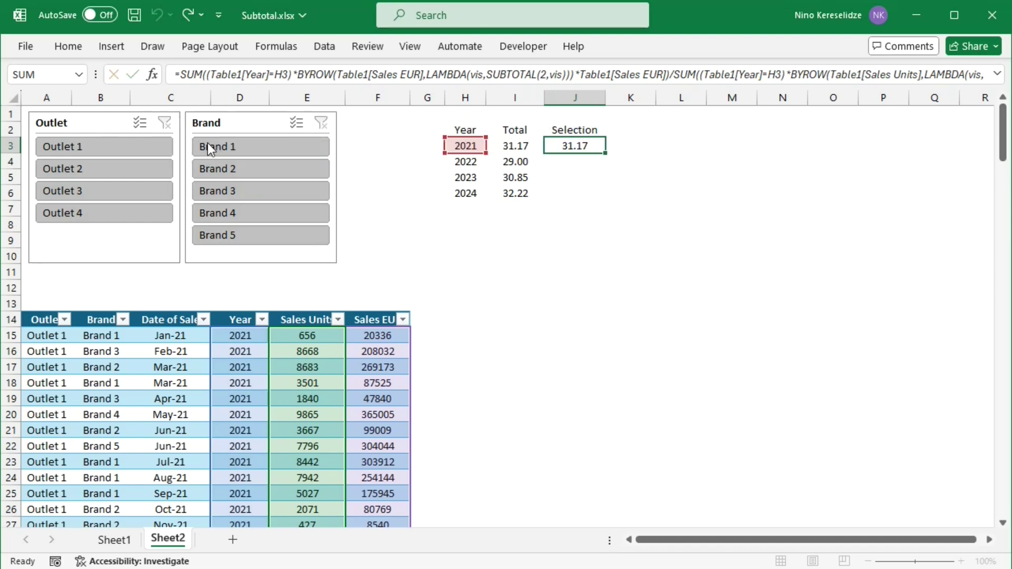
# Step: Try to spill the J3 formula over all years by changing both H3 references to H3#
pyautogui.doubleClick(571, 151)
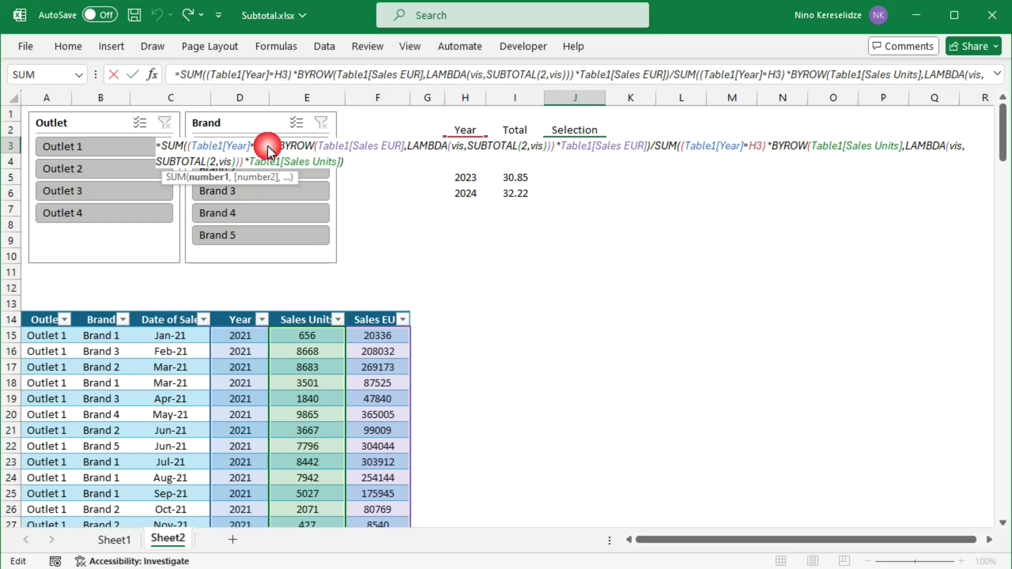
pyautogui.write('#')
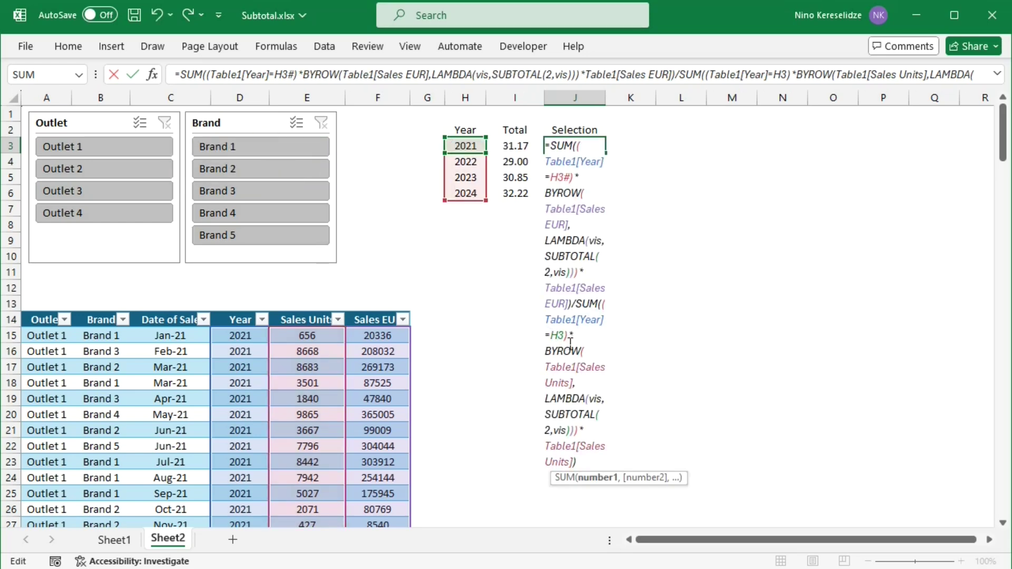
pyautogui.write('#')
pyautogui.press('Return')
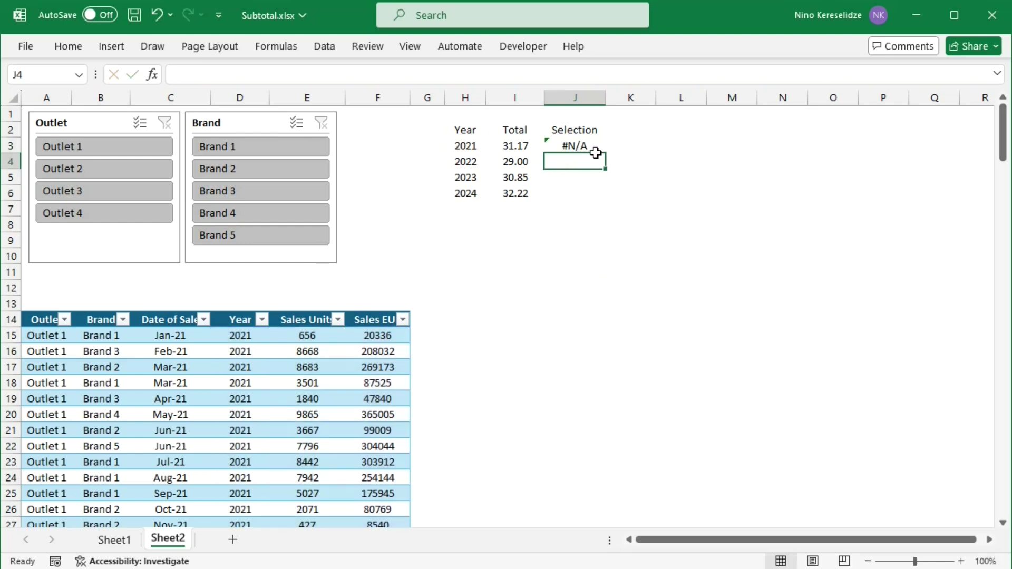
# Step: Check the year condition's array in J3, and wrap the formula in an outer BYROW with H3# as its array
pyautogui.doubleClick(591, 147)
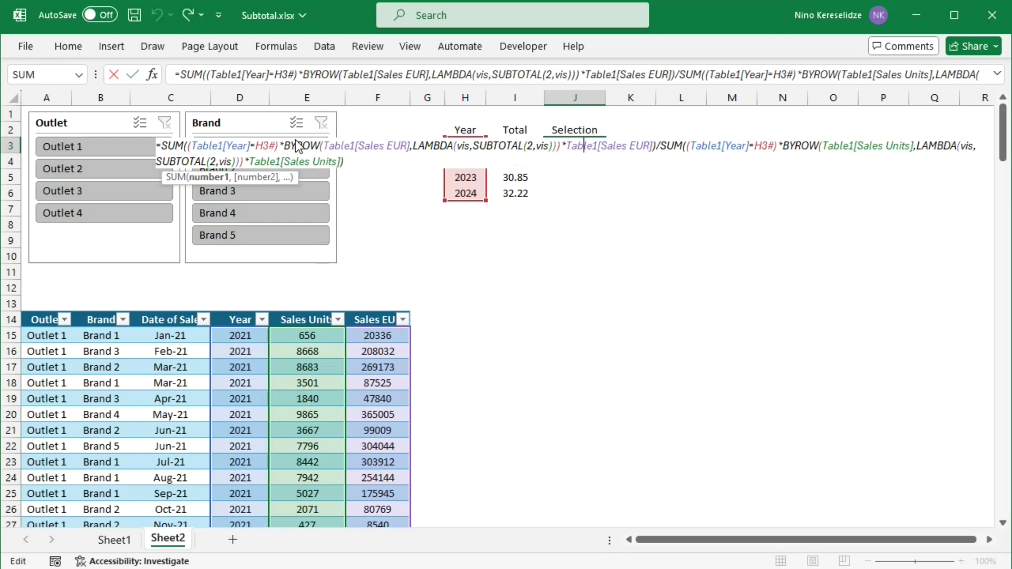
pyautogui.moveTo(278, 144); pyautogui.dragTo(190, 152)
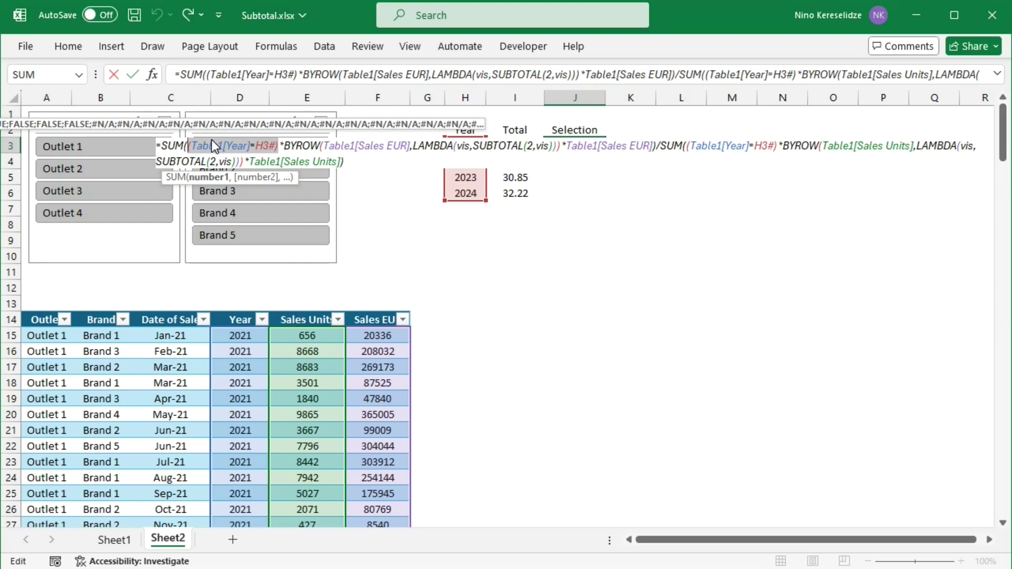
pyautogui.click(164, 148)
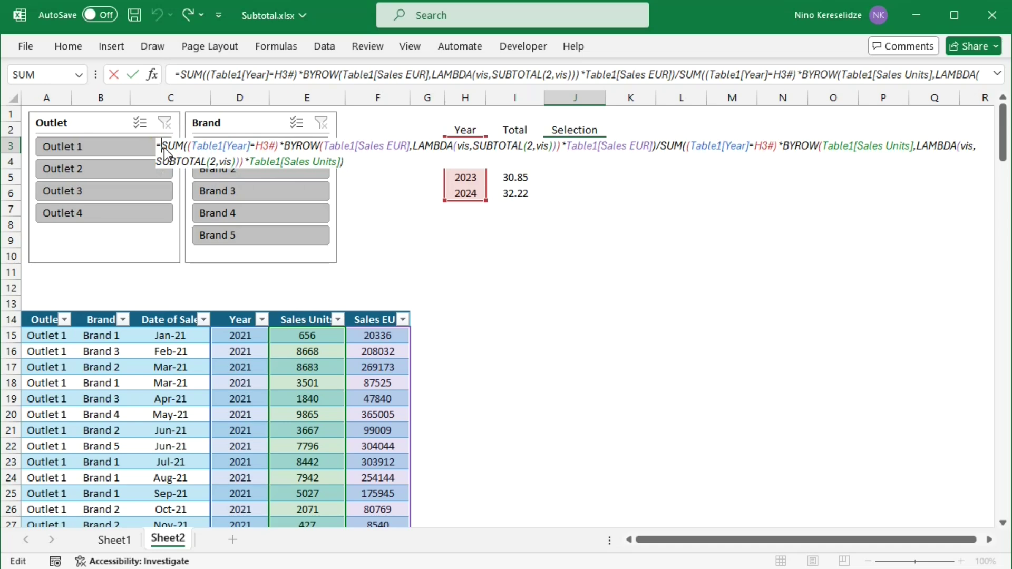
pyautogui.write('byrow(')
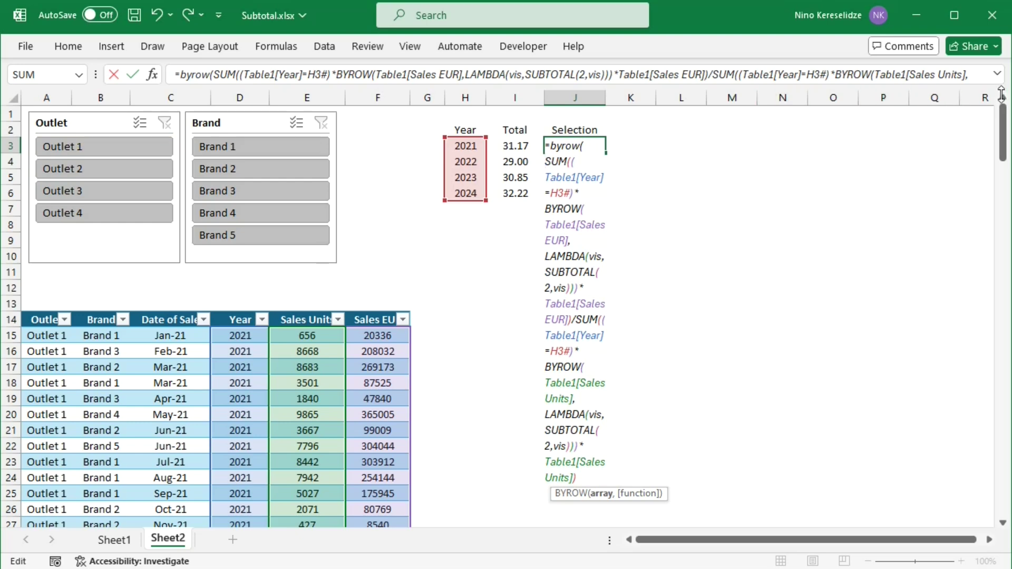
pyautogui.click(998, 77)
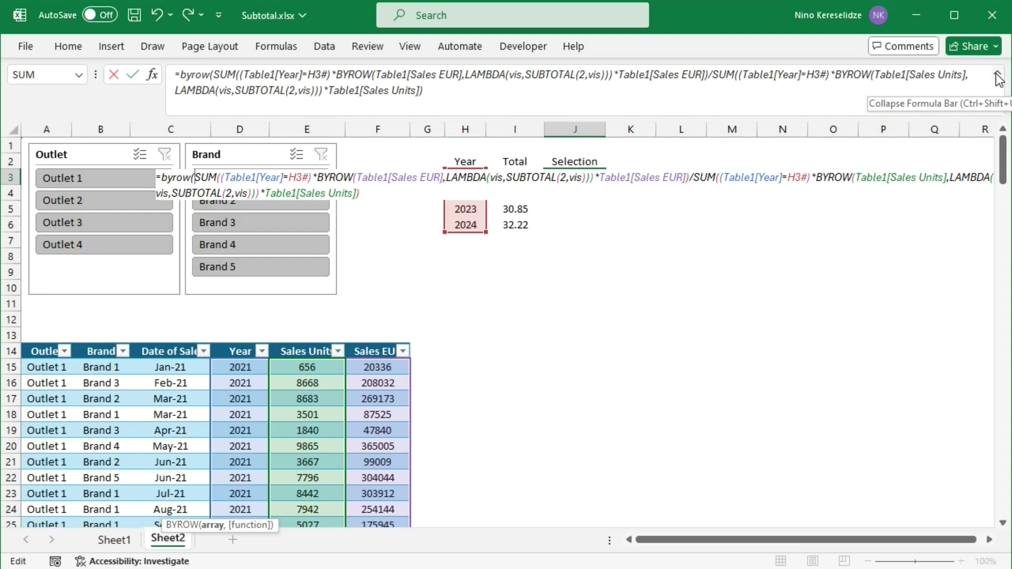
pyautogui.write('h')
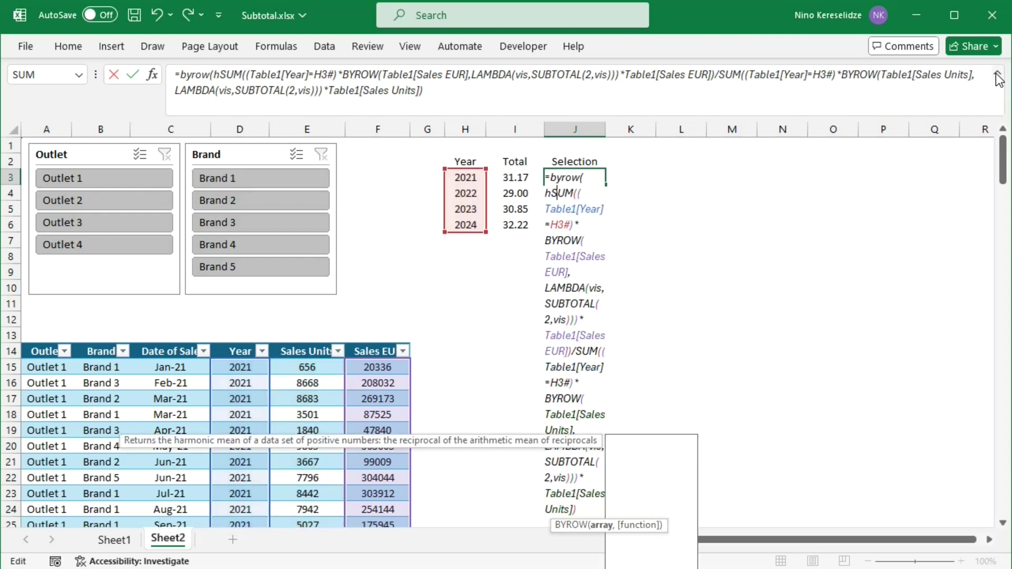
pyautogui.write('3')
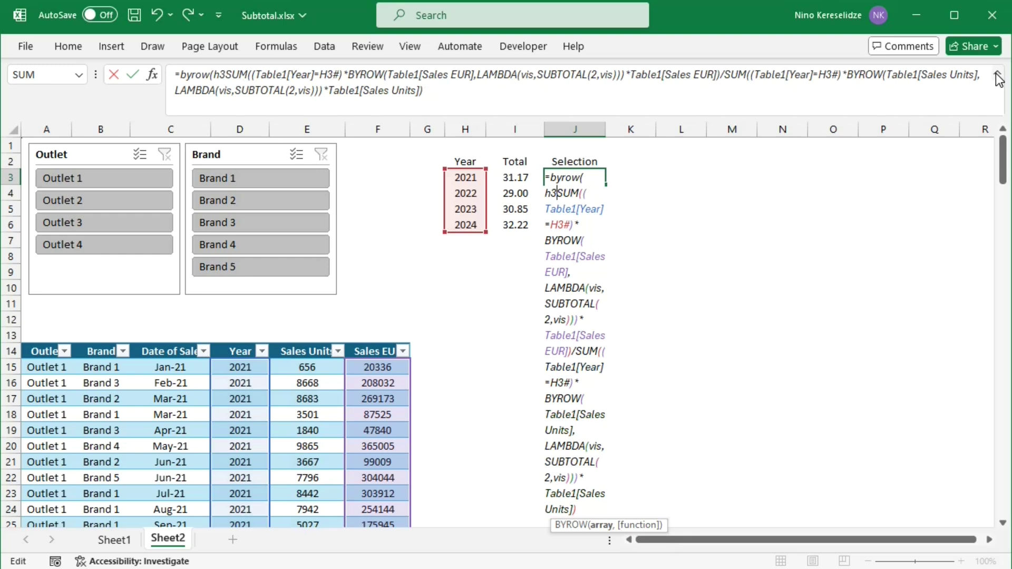
pyautogui.write('#')
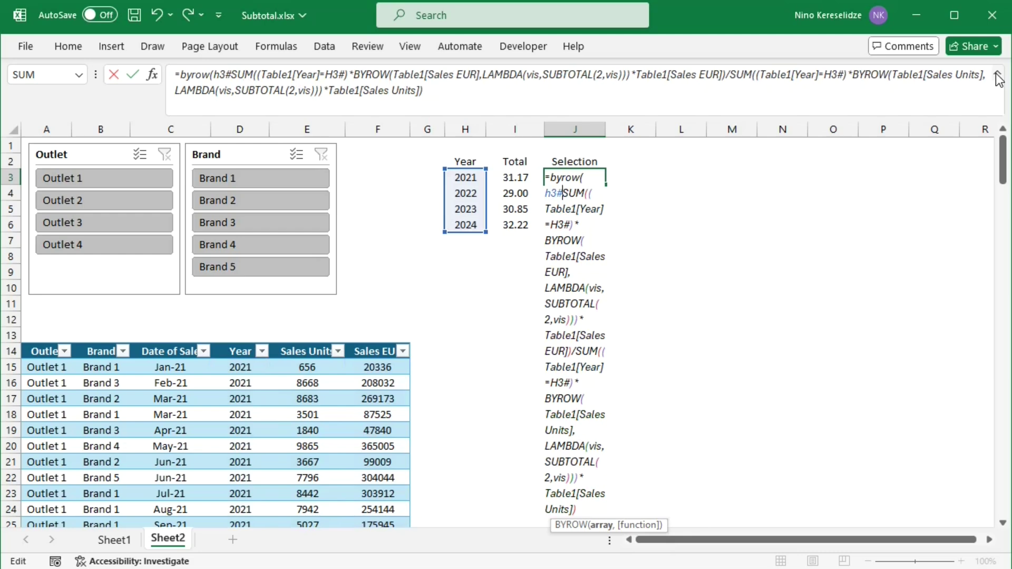
pyautogui.write(',')
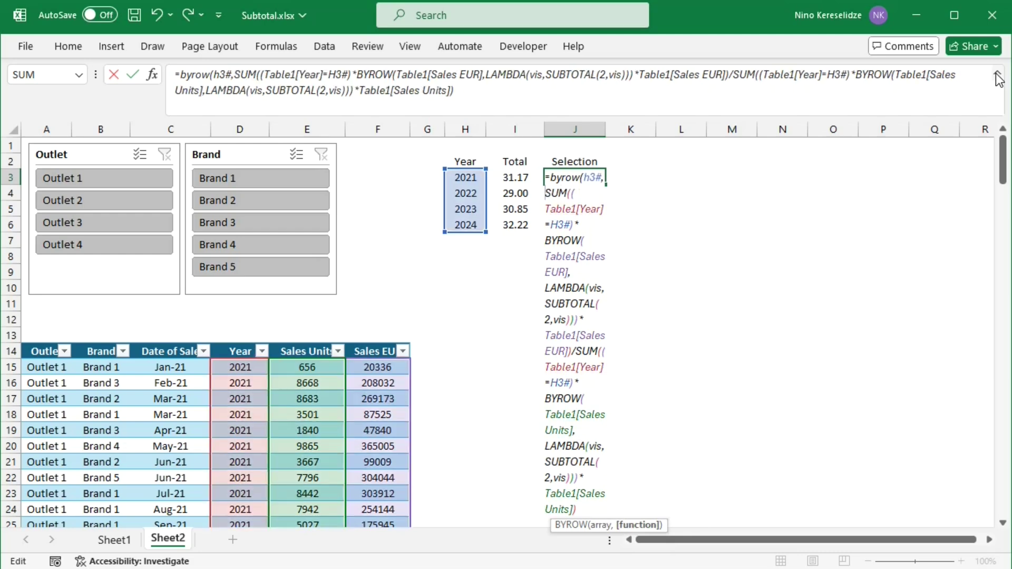
# Step: Add a LAMBDA with the parameter year as the outer BYROW's function, ahead of the SUM calculation
pyautogui.write('lambda')
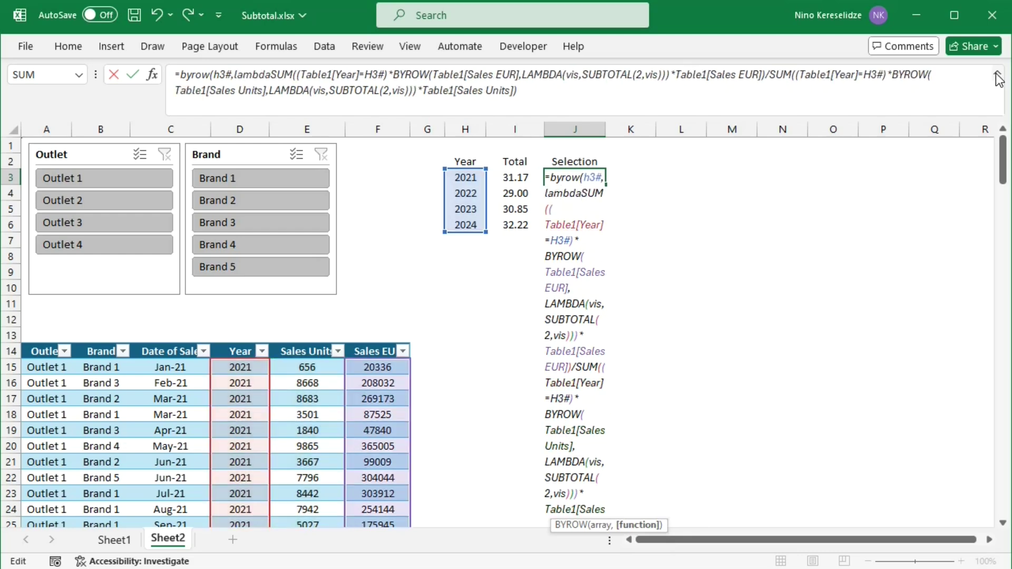
pyautogui.write('(')
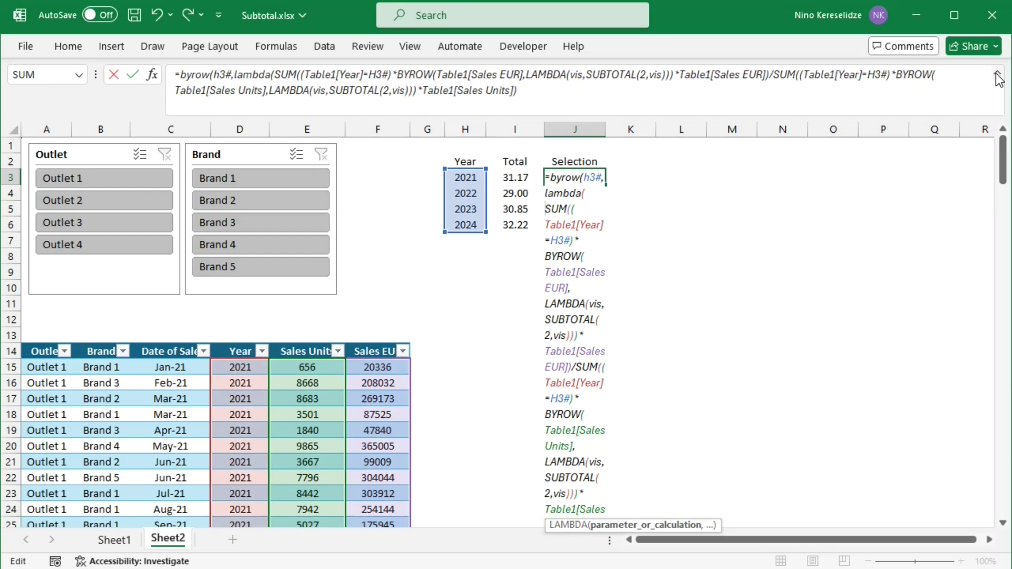
pyautogui.write('year')
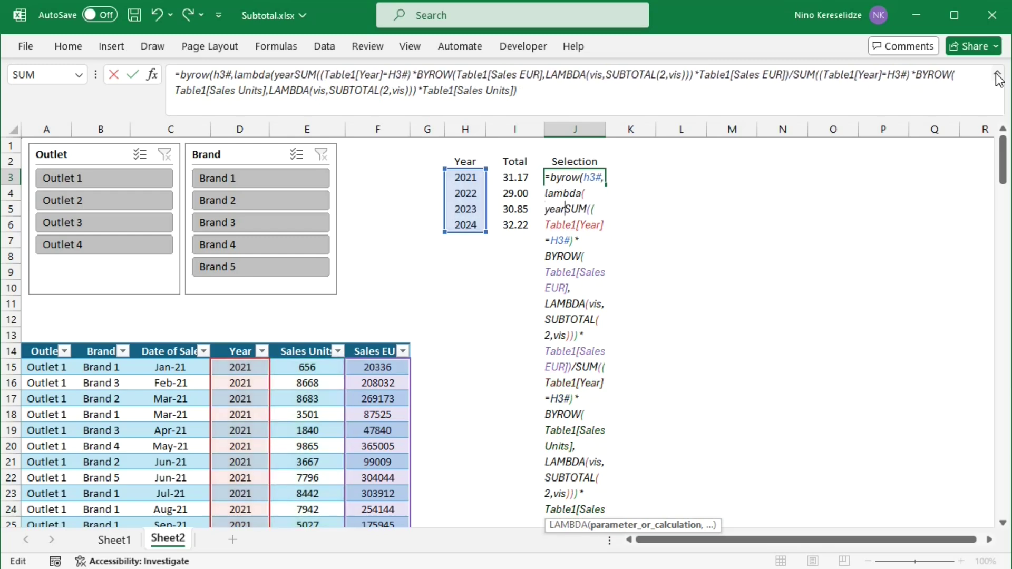
pyautogui.write(',')
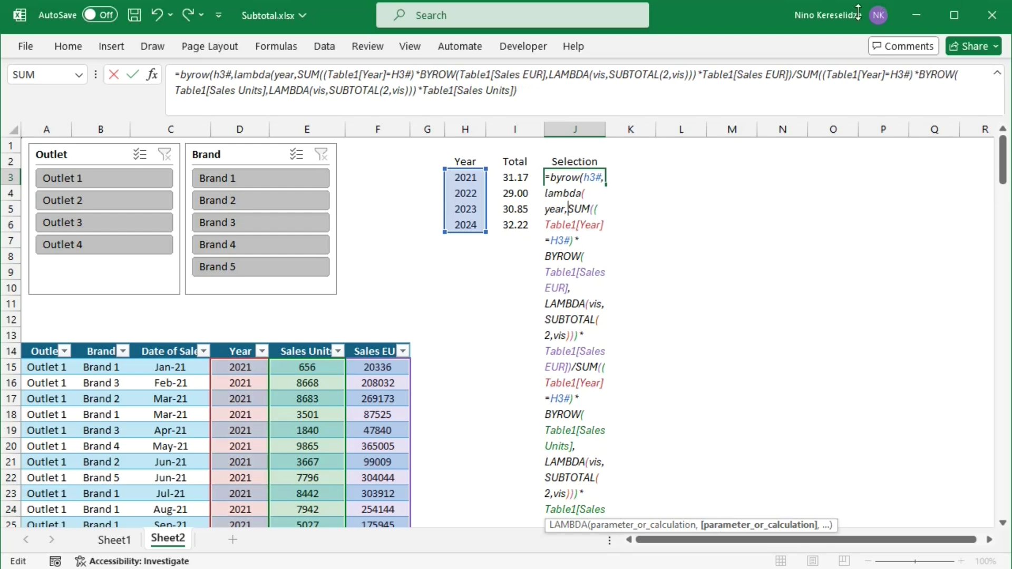
# Step: Replace H3# in the numerator's year condition with the LAMBDA parameter year
pyautogui.click(419, 82)
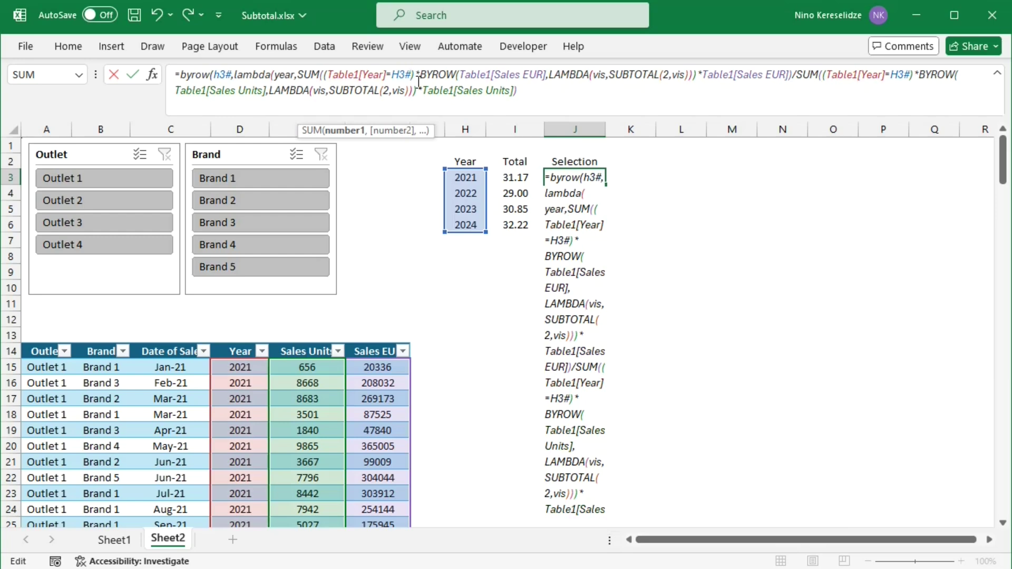
pyautogui.press('BackSpace')
pyautogui.press('BackSpace')
pyautogui.press('BackSpace')
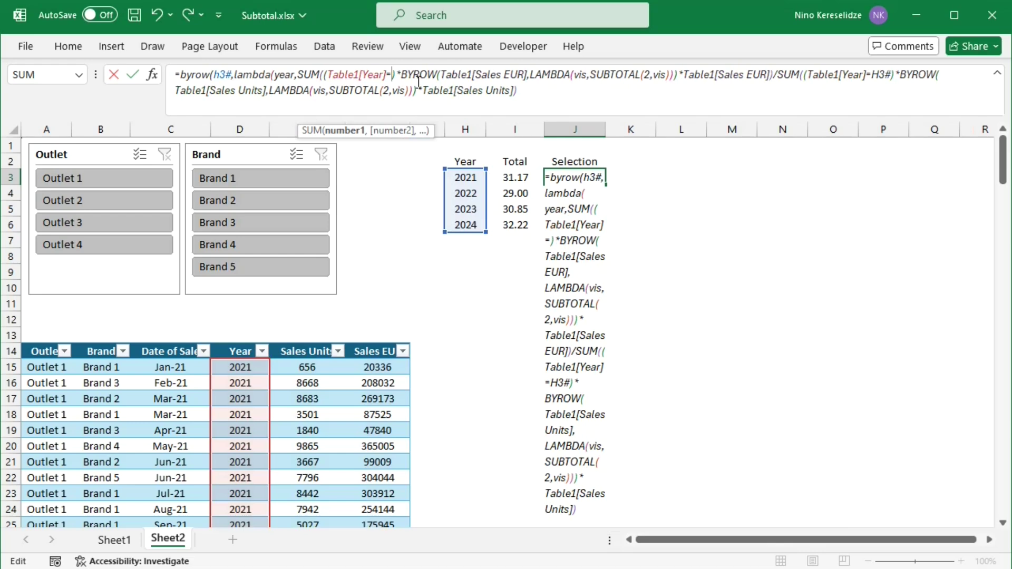
pyautogui.write('year')
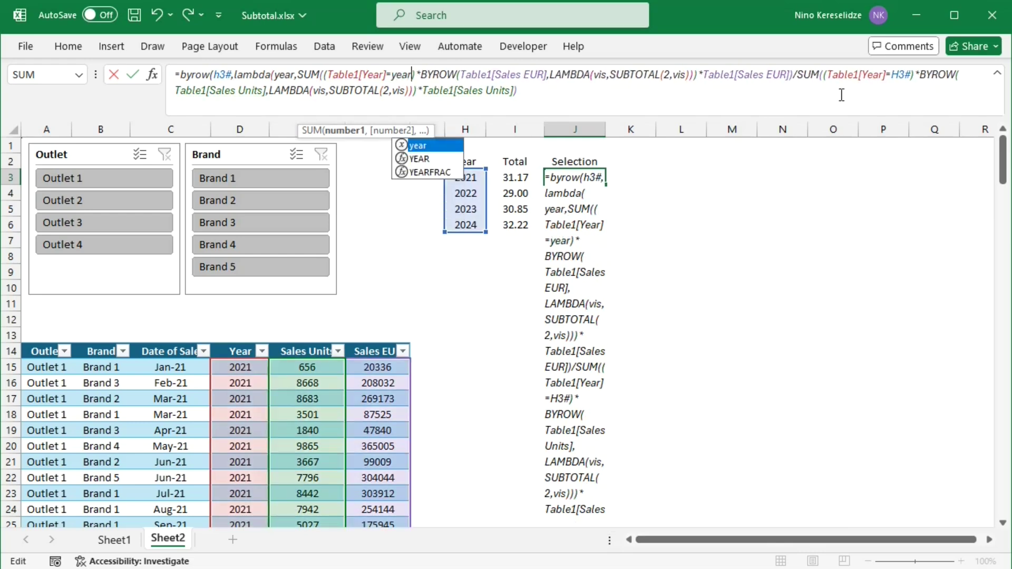
# Step: Replace H3# in the denominator's year condition of the J3 formula with the LAMBDA parameter year
pyautogui.click(915, 76)
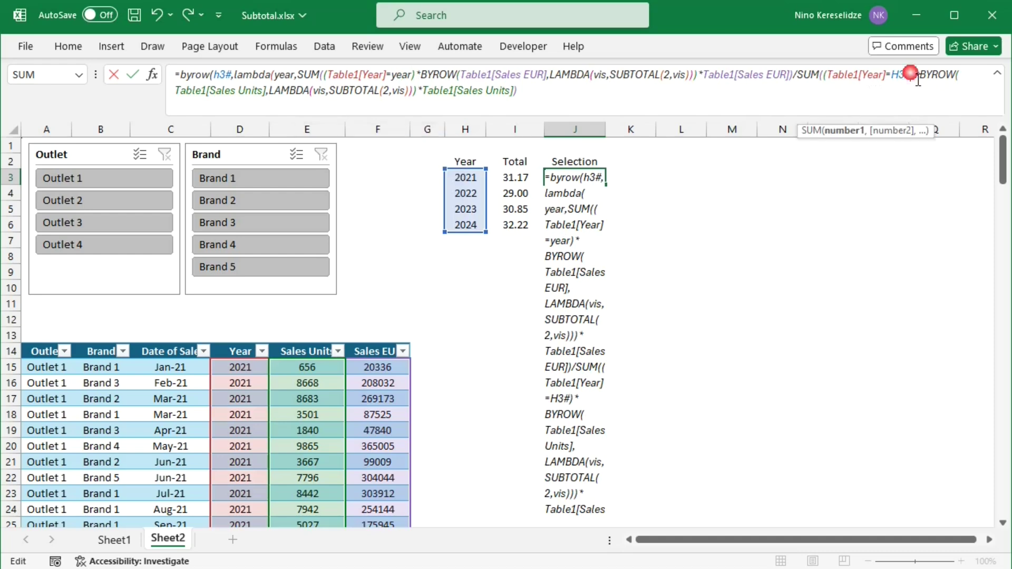
pyautogui.press('BackSpace')
pyautogui.press('BackSpace')
pyautogui.press('BackSpace')
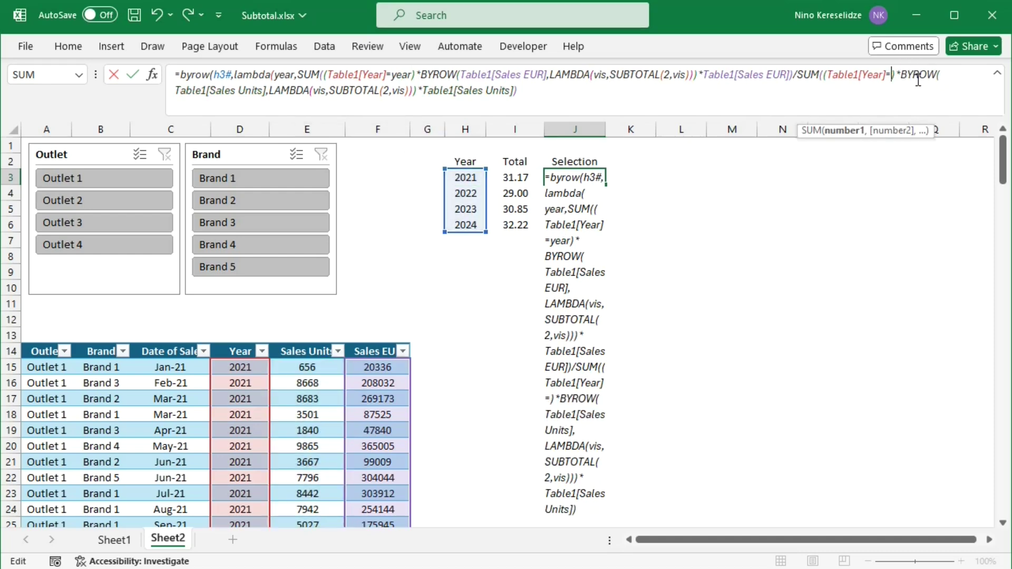
pyautogui.write('year')
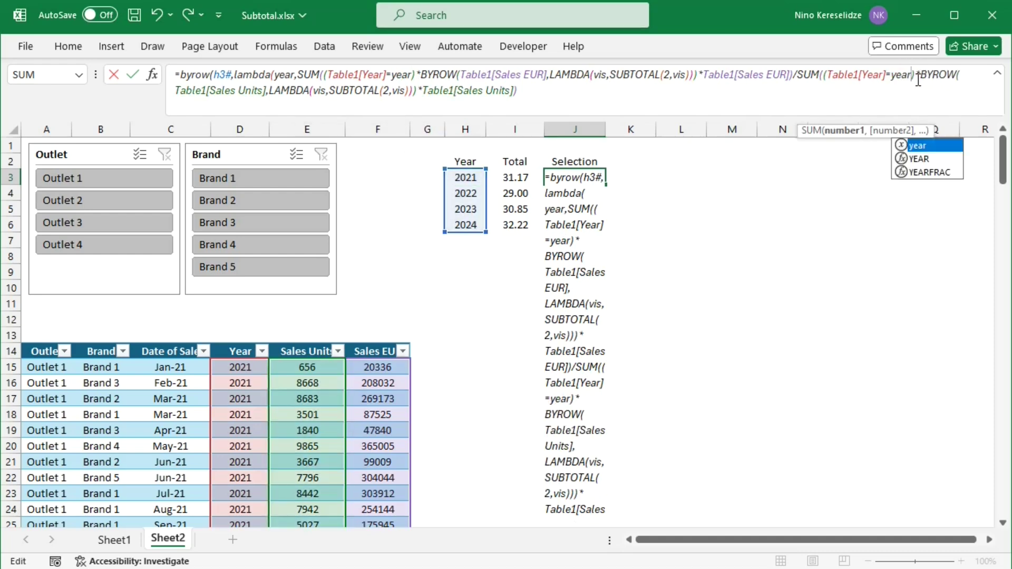
# Step: Close the LAMBDA and outer BYROW at the end of the J3 formula, enter it, and collapse the formula bar
pyautogui.click(553, 98)
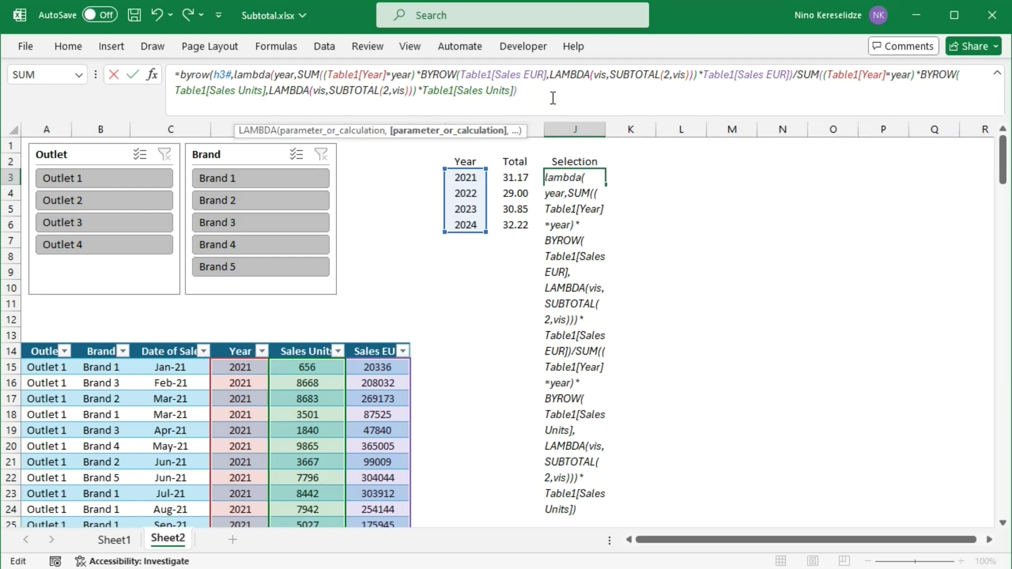
pyautogui.write(')')
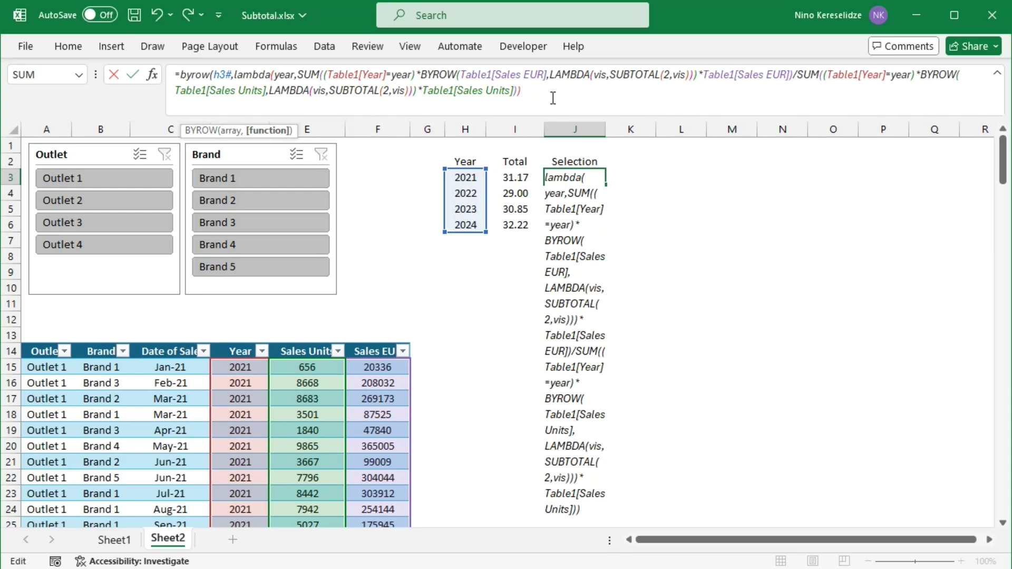
pyautogui.write(')')
pyautogui.press('Return')
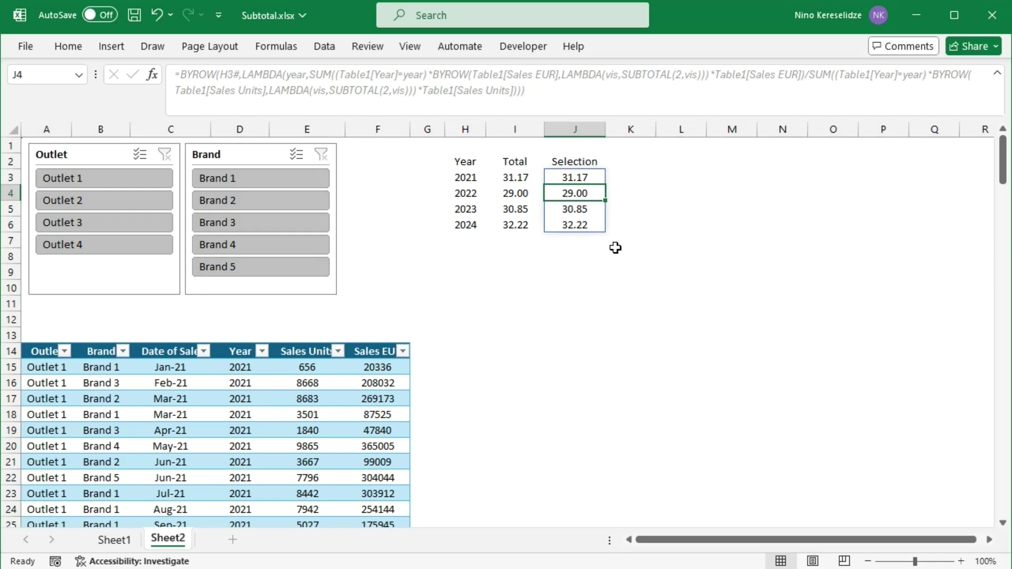
pyautogui.click(997, 74)
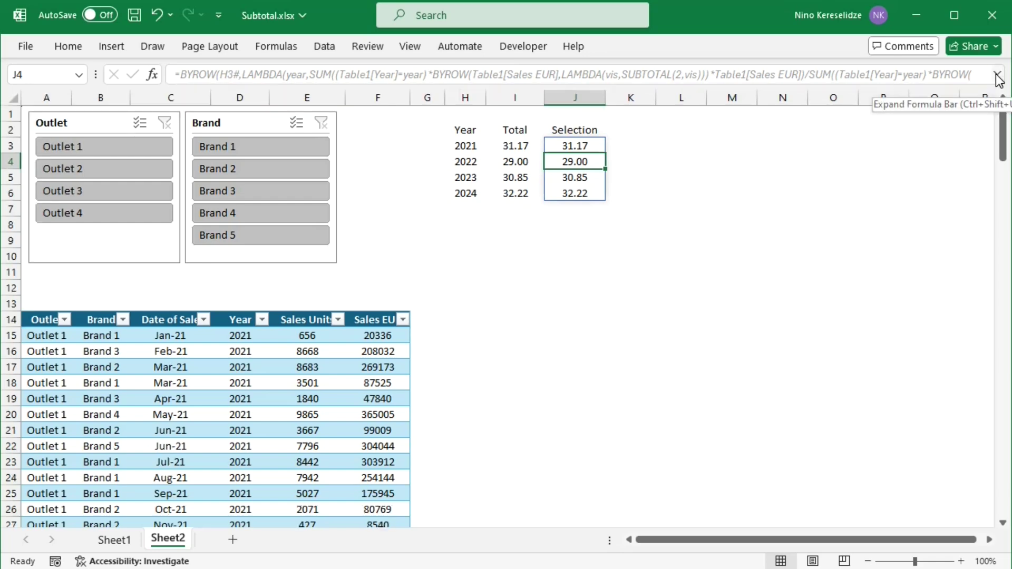
# Step: Check the spilled Selection prices with Outlet 4 combined with Brand 4 and Brand 5, and clear both slicers
pyautogui.click(101, 216)
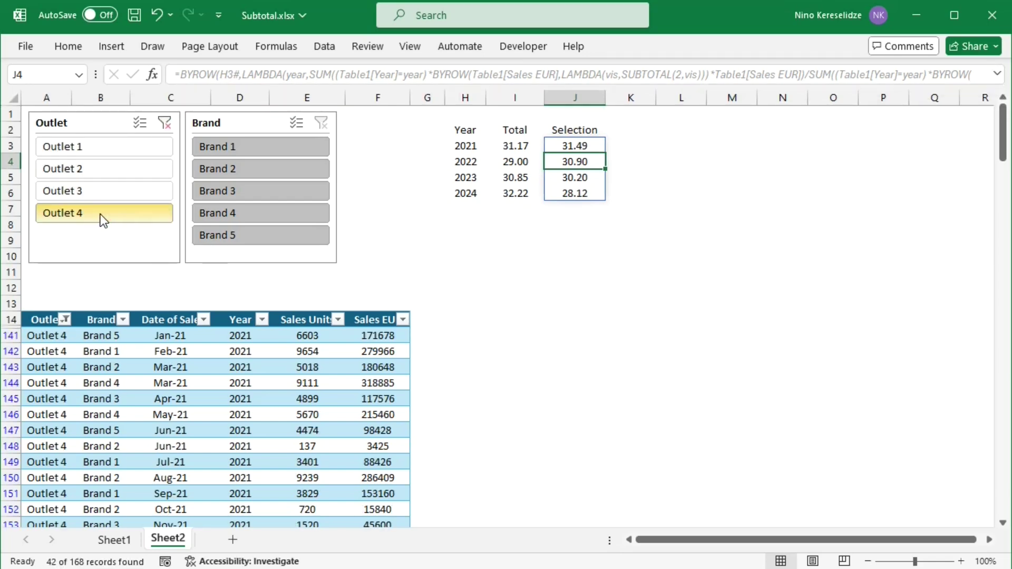
pyautogui.click(230, 216)
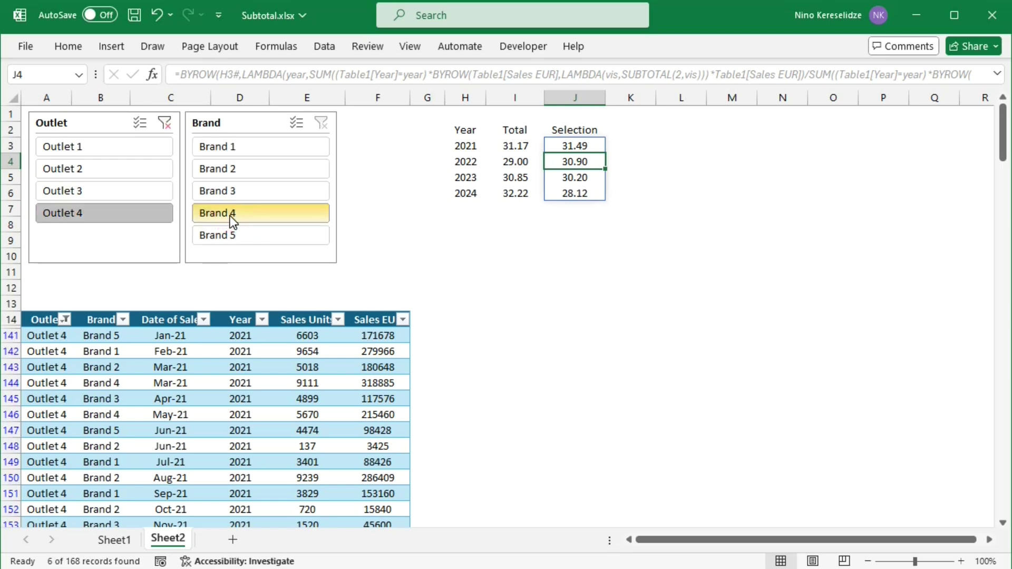
pyautogui.click(240, 234)
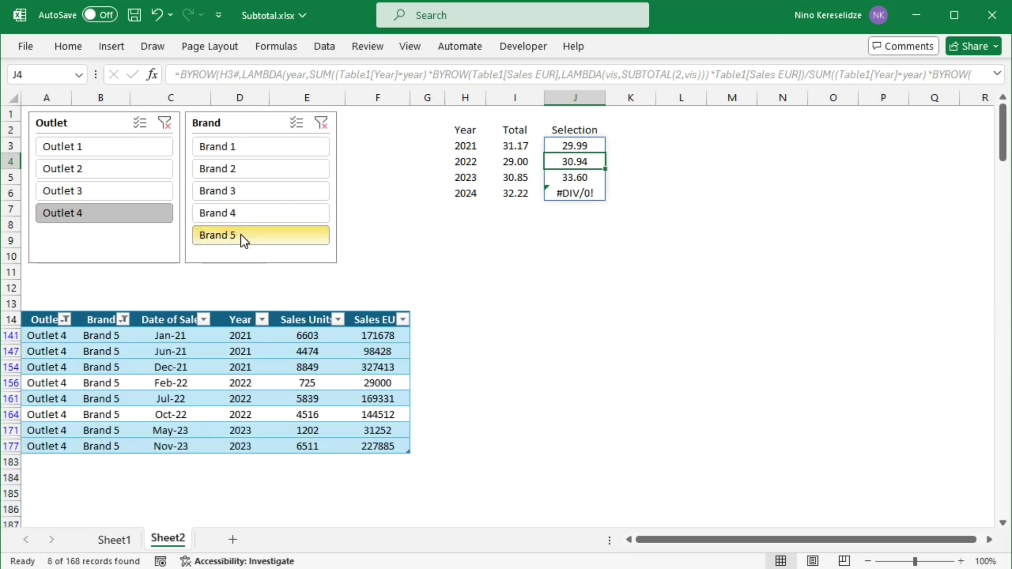
pyautogui.click(235, 218)
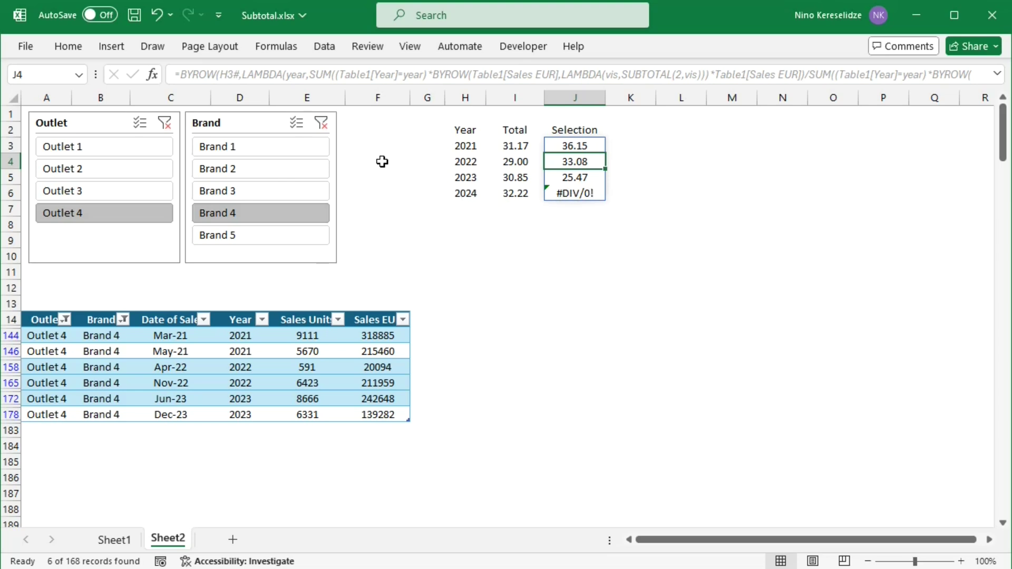
pyautogui.click(321, 123)
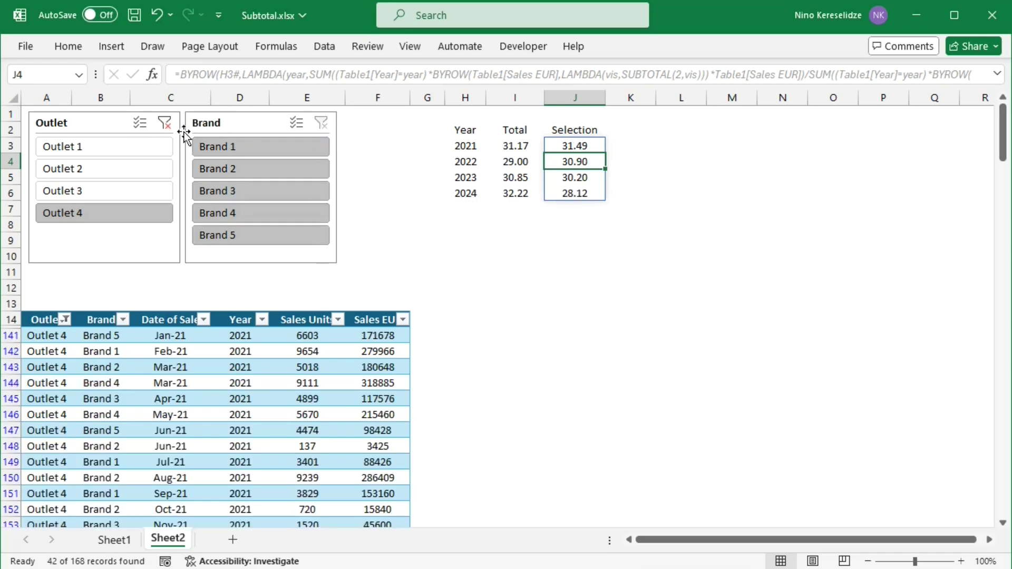
pyautogui.click(165, 123)
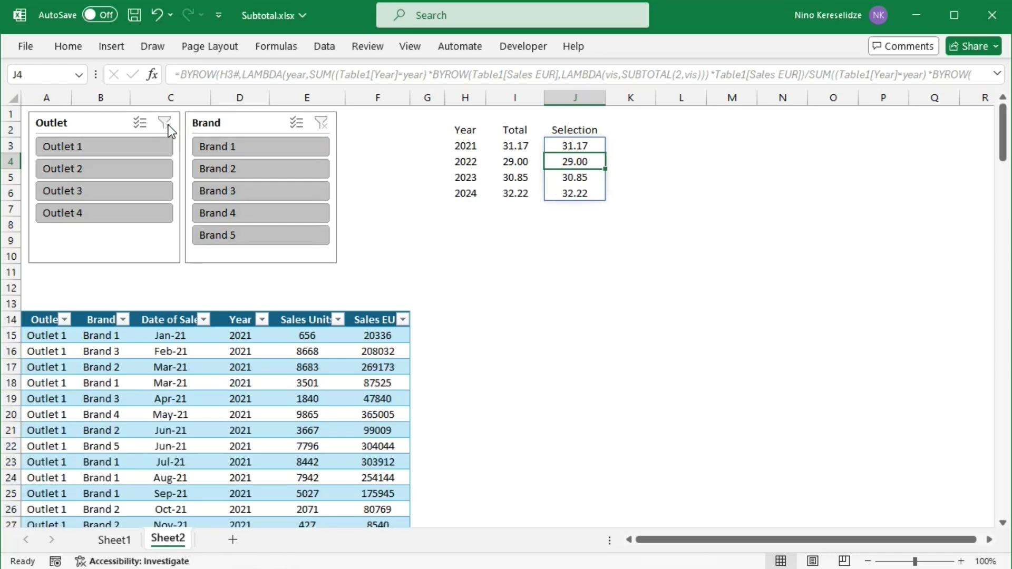
# Step: Copy the BYROW(Table1[Sales EUR],LAMBDA(vis,SUBTOTAL(2,vis))) expression from the J3 formula
pyautogui.click(471, 147)
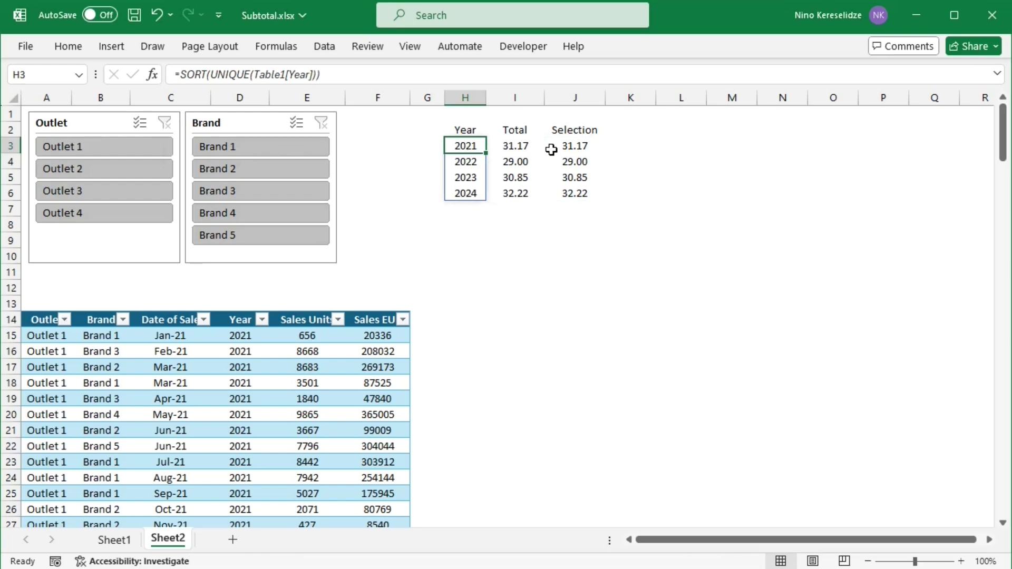
pyautogui.click(576, 150)
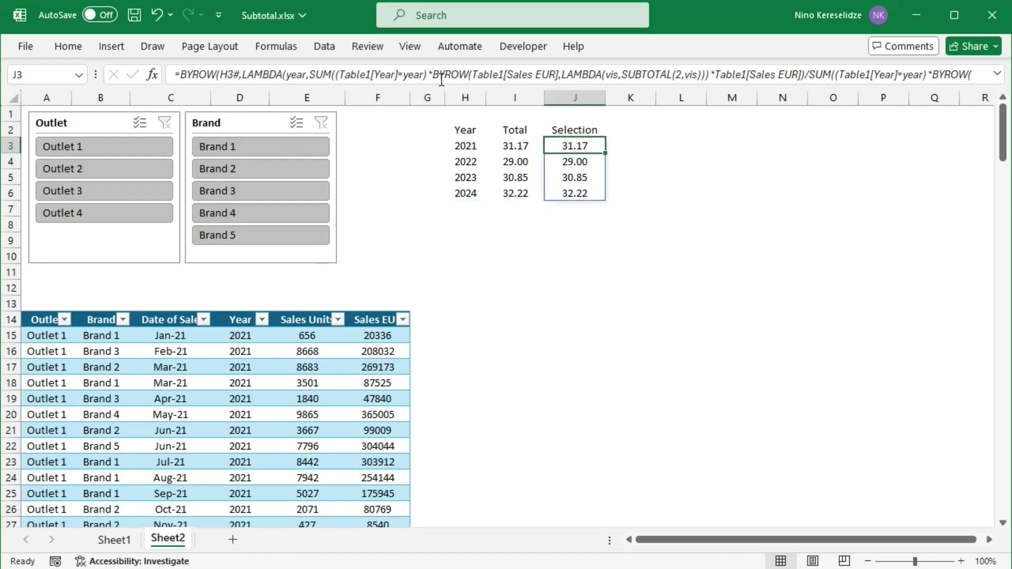
pyautogui.moveTo(442, 79); pyautogui.dragTo(702, 83)
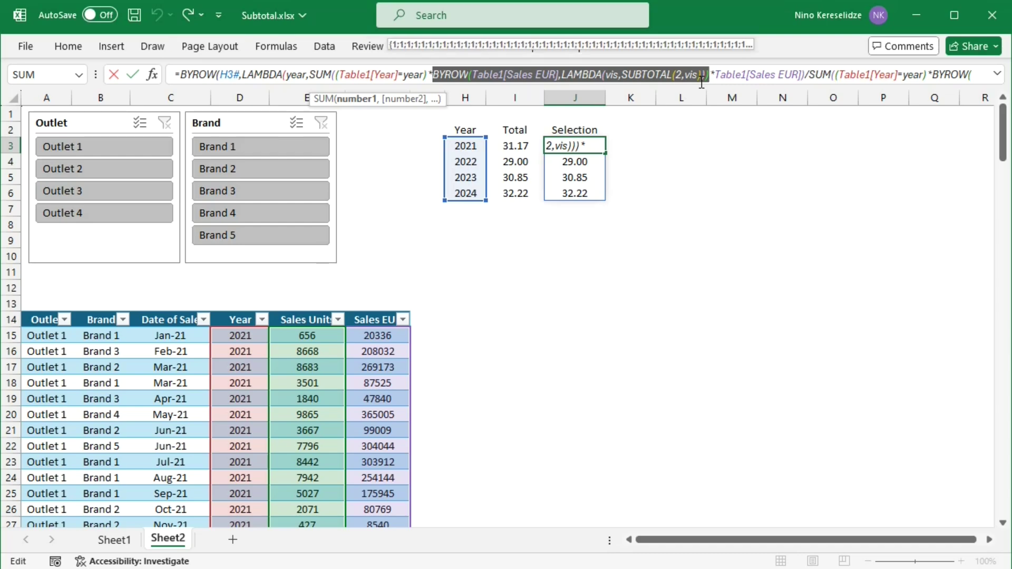
pyautogui.press('Escape')
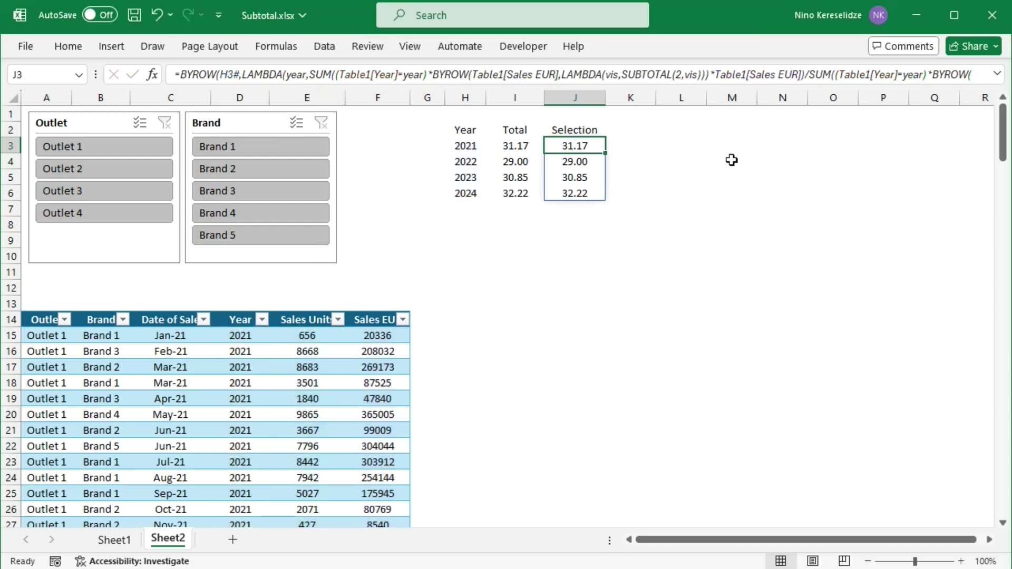
# Step: Limit the H3 year list to visible rows by wrapping Table1[Year] in FILTER with the condition BYROW(Table1[Sales EUR],LAMBDA(vis,SUBTOTAL(2,vis)))=1
pyautogui.doubleClick(472, 152)
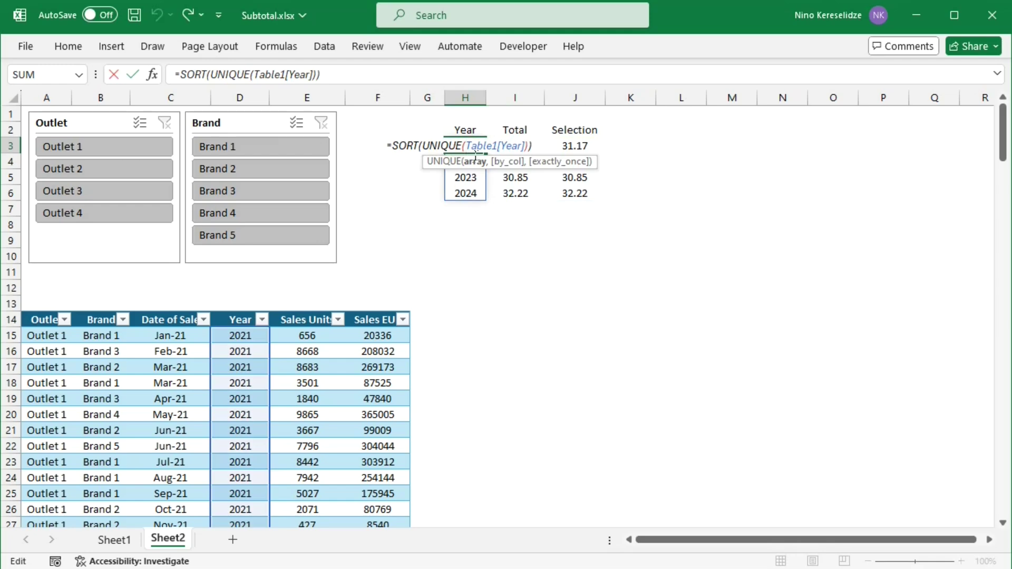
pyautogui.write('filter')
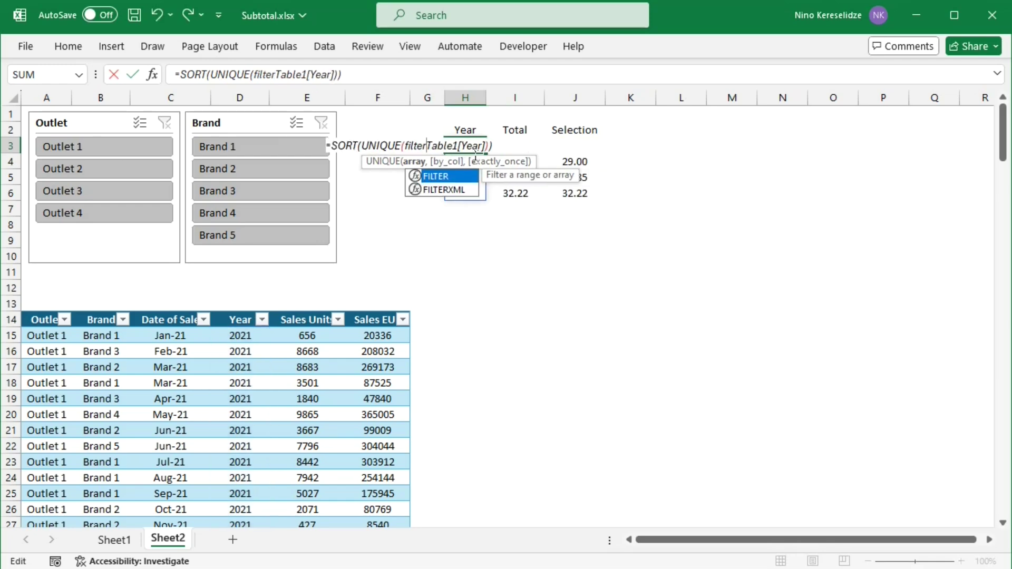
pyautogui.write('(')
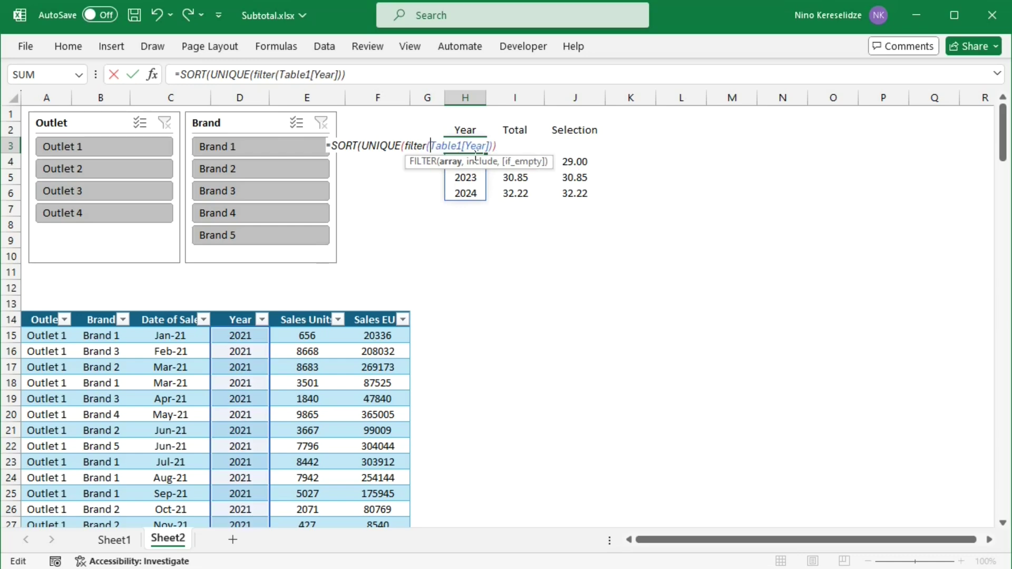
pyautogui.click(489, 145)
pyautogui.write(',')
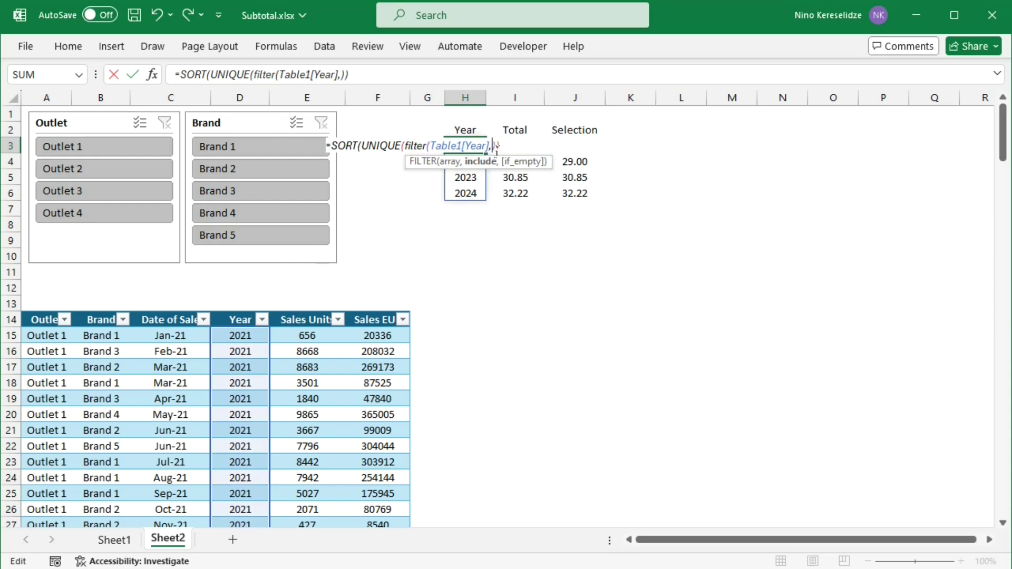
pyautogui.write('BYROW(Table1[Sales EUR],LAMBDA(vis,SUBTOTAL(2,vis)))')
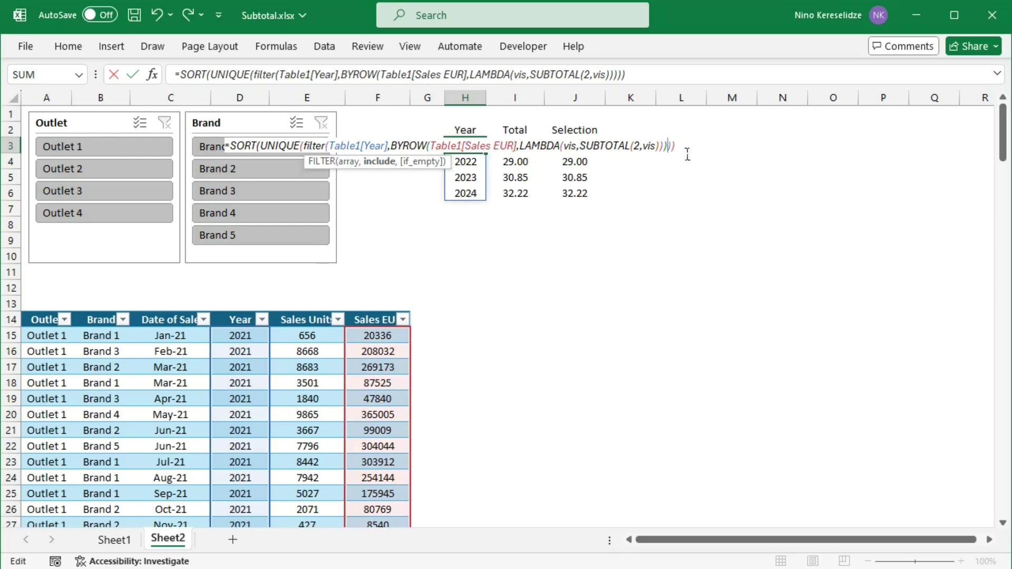
pyautogui.write('=1)')
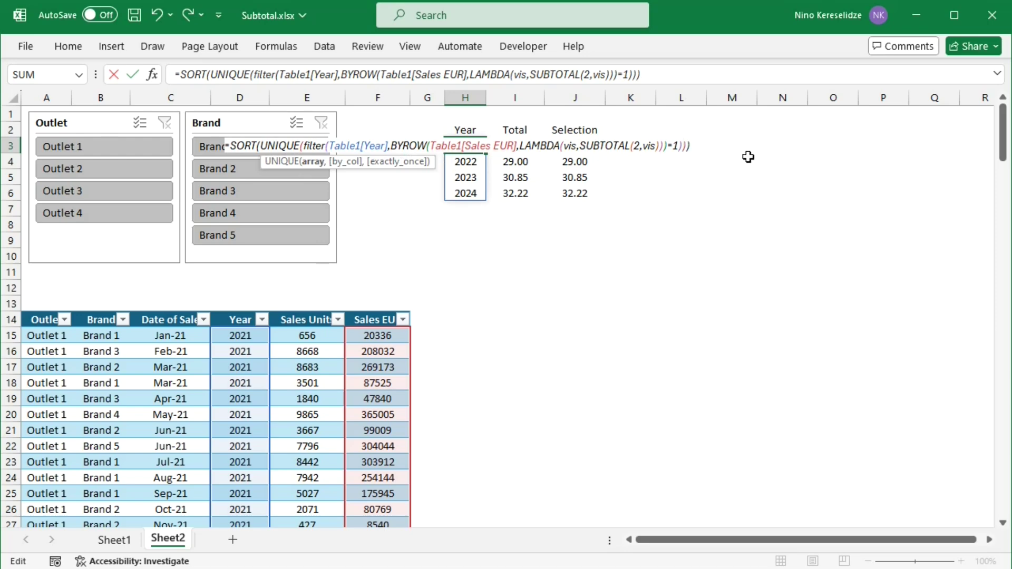
pyautogui.press('Return')
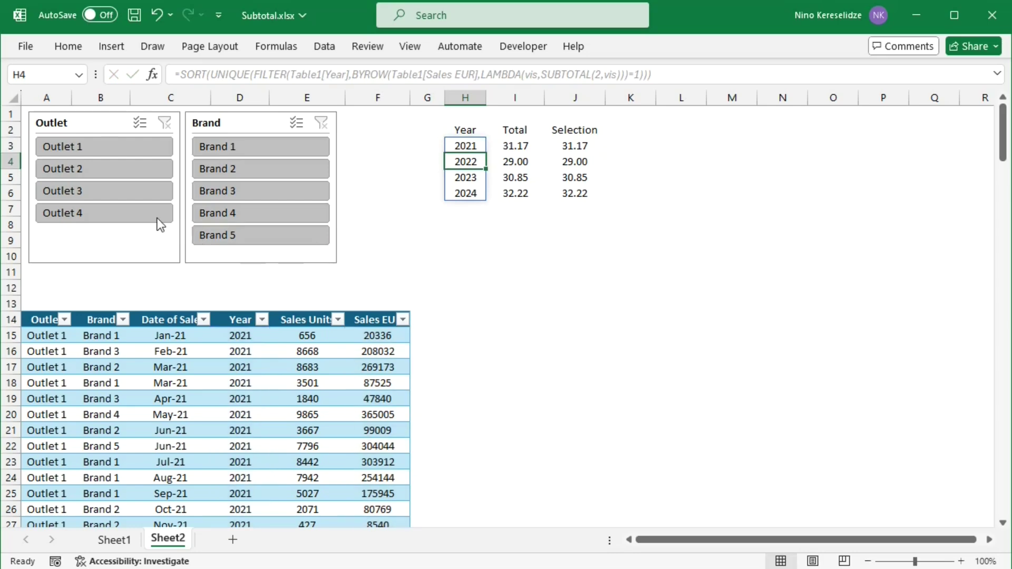
# Step: Test the filtered year list by selecting Outlet 4 with Brand 4 and with Brand 5, and reset both slicers
pyautogui.click(141, 214)
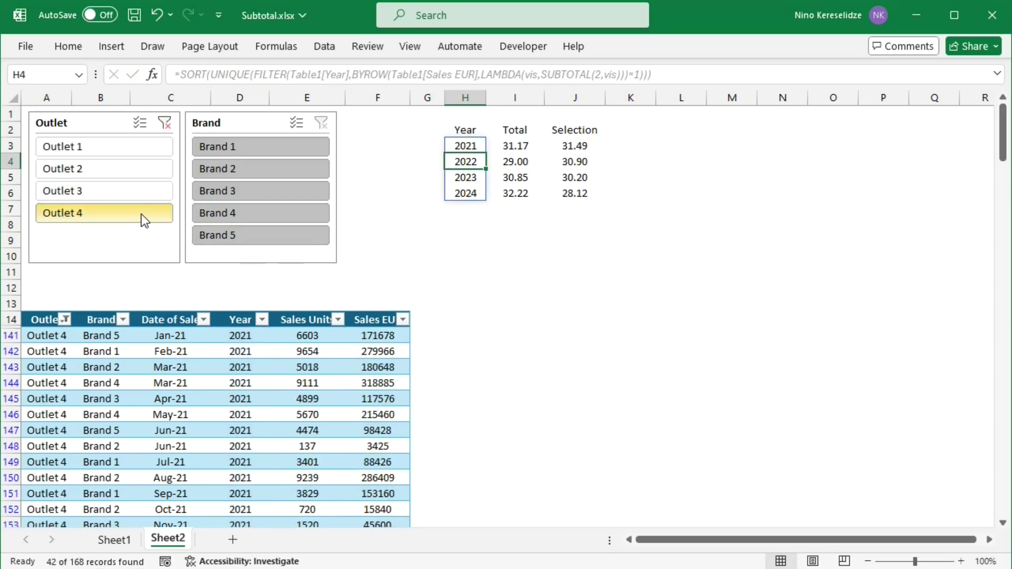
pyautogui.click(258, 219)
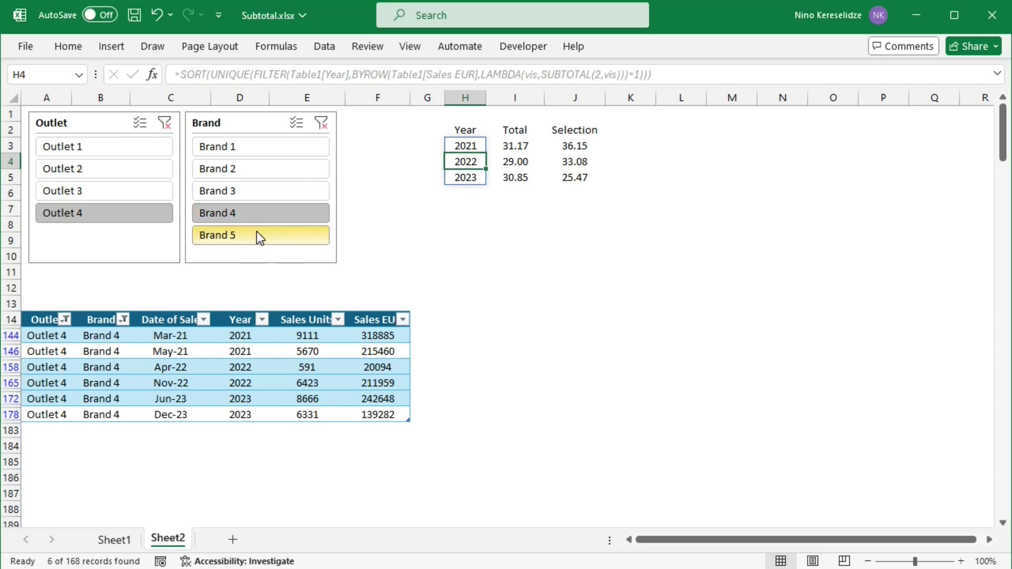
pyautogui.click(258, 232)
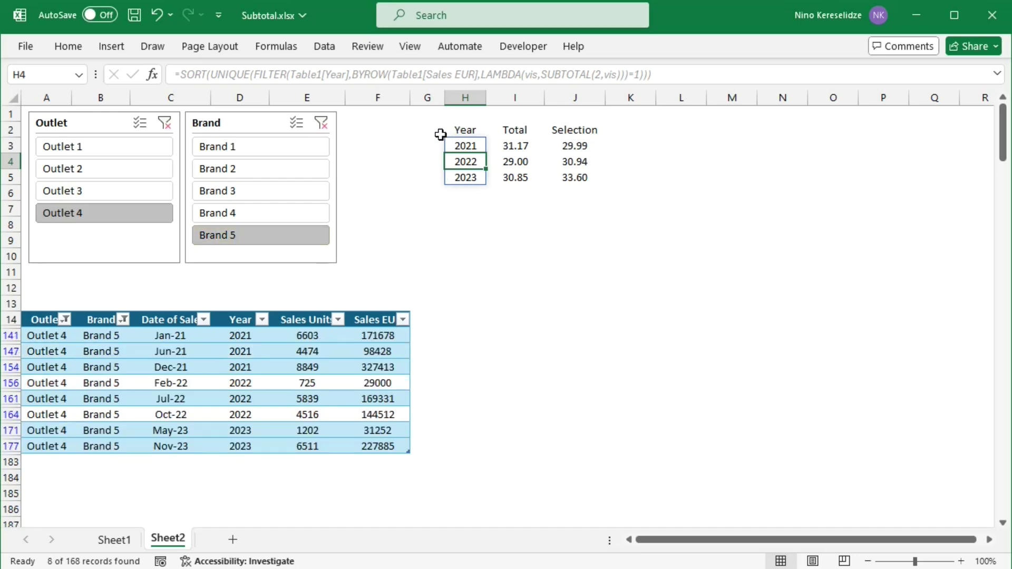
pyautogui.click(321, 123)
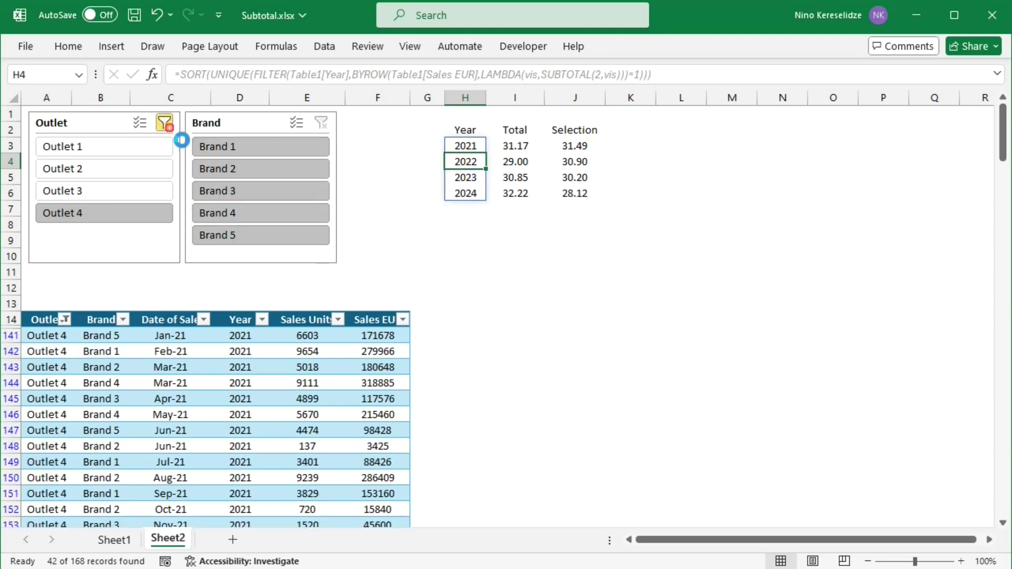
pyautogui.click(165, 123)
# Step: Delete the SUMIF formula in I3 that fills the Total column
pyautogui.click(464, 151)
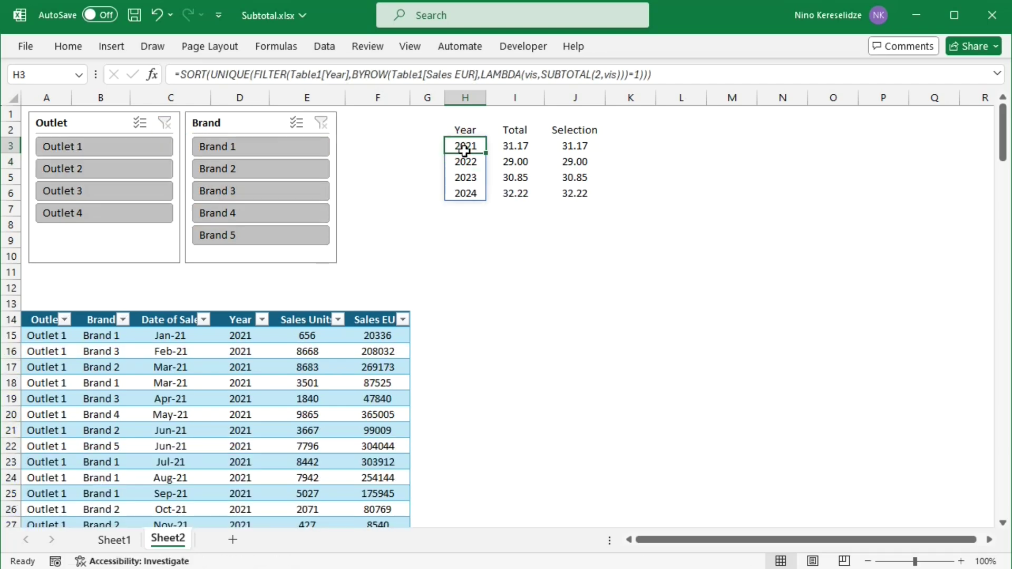
pyautogui.doubleClick(526, 151)
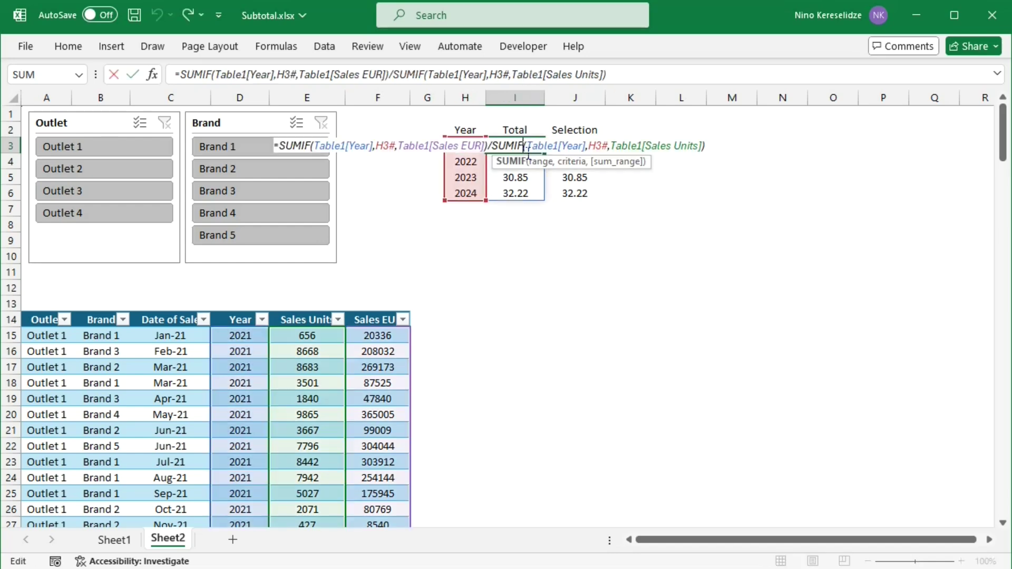
pyautogui.moveTo(625, 76); pyautogui.dragTo(186, 80)
pyautogui.press('Delete')
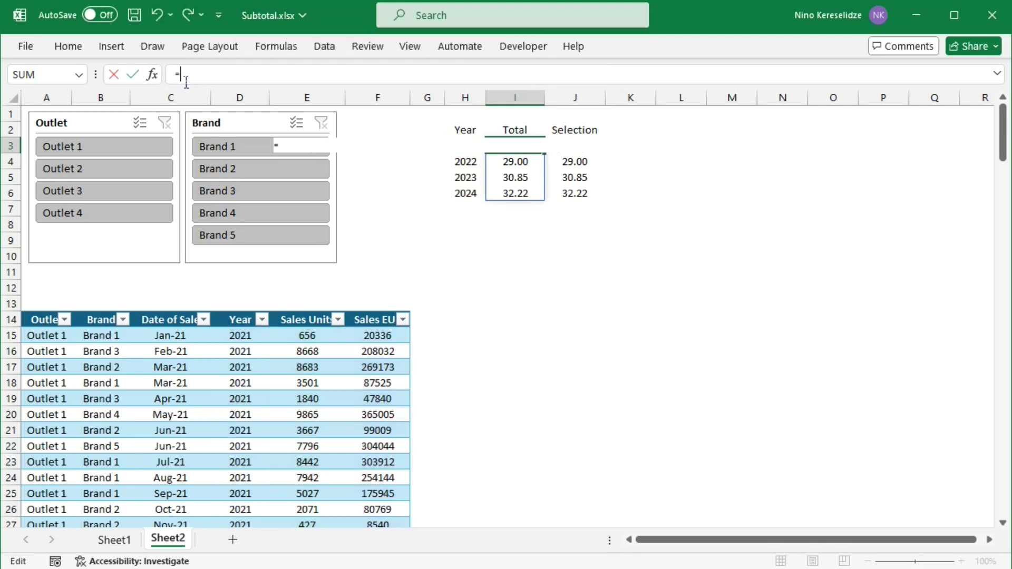
pyautogui.press('BackSpace')
pyautogui.press('Return')
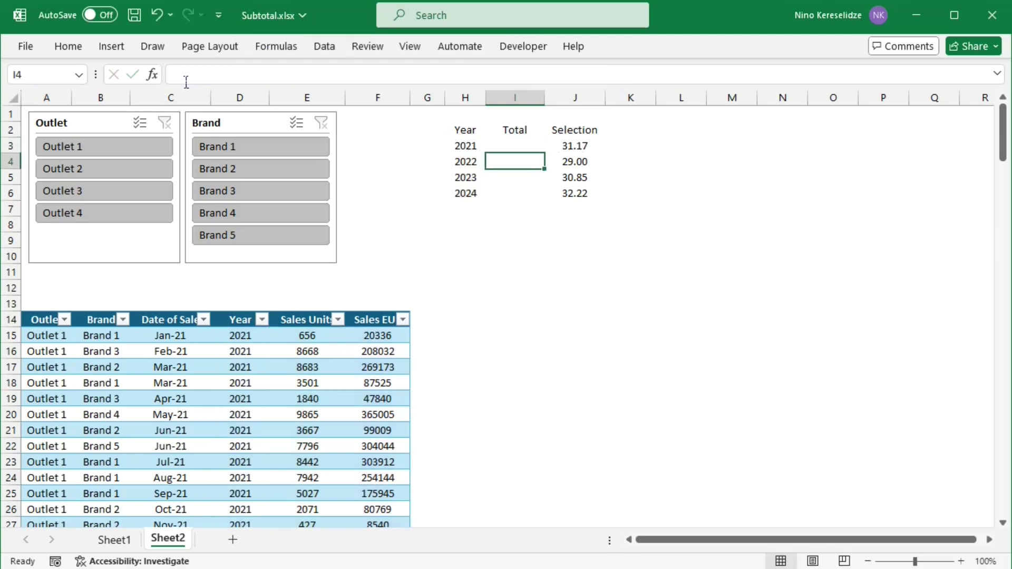
# Step: Wrap the H3 year list formula in CHOOSE with the index array {1,2,3}, keeping the SORT expression as its first value
pyautogui.click(466, 149)
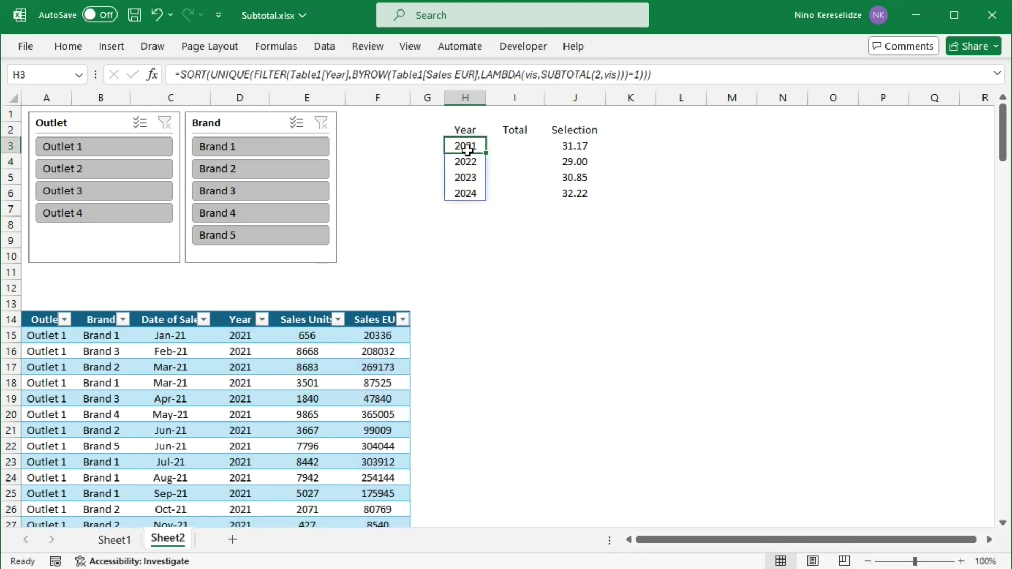
pyautogui.click(190, 79)
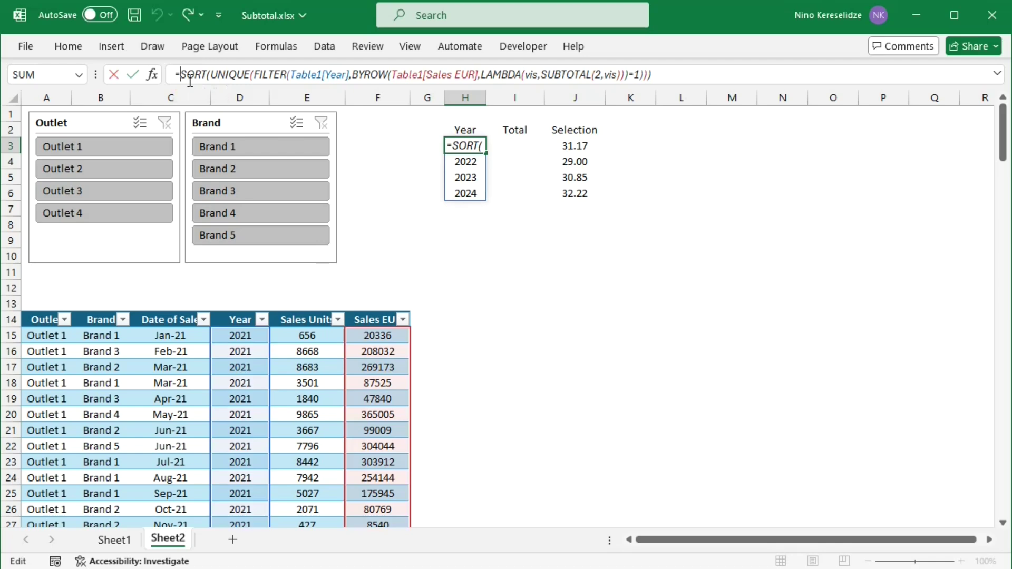
pyautogui.write('choose(')
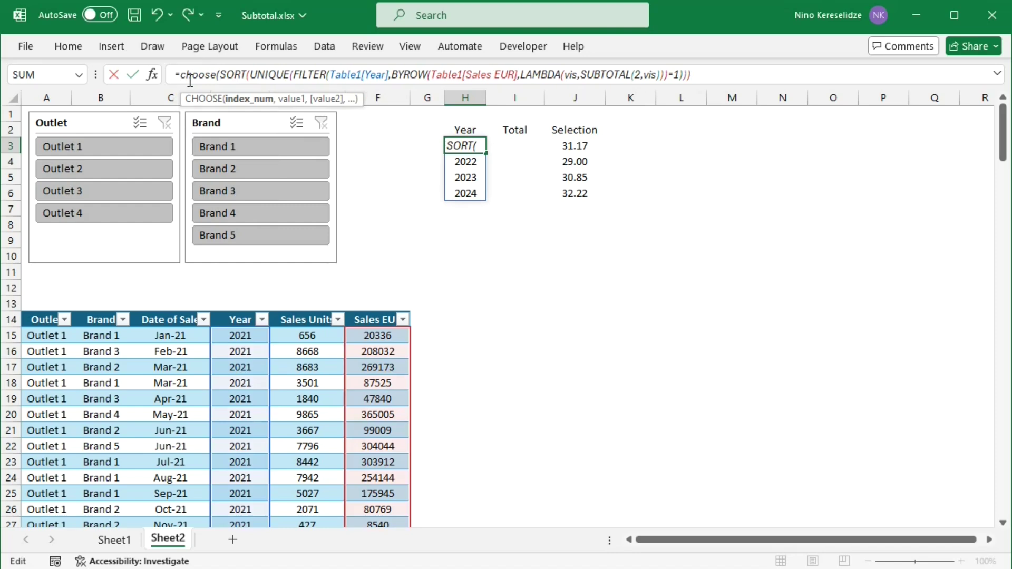
pyautogui.write('{')
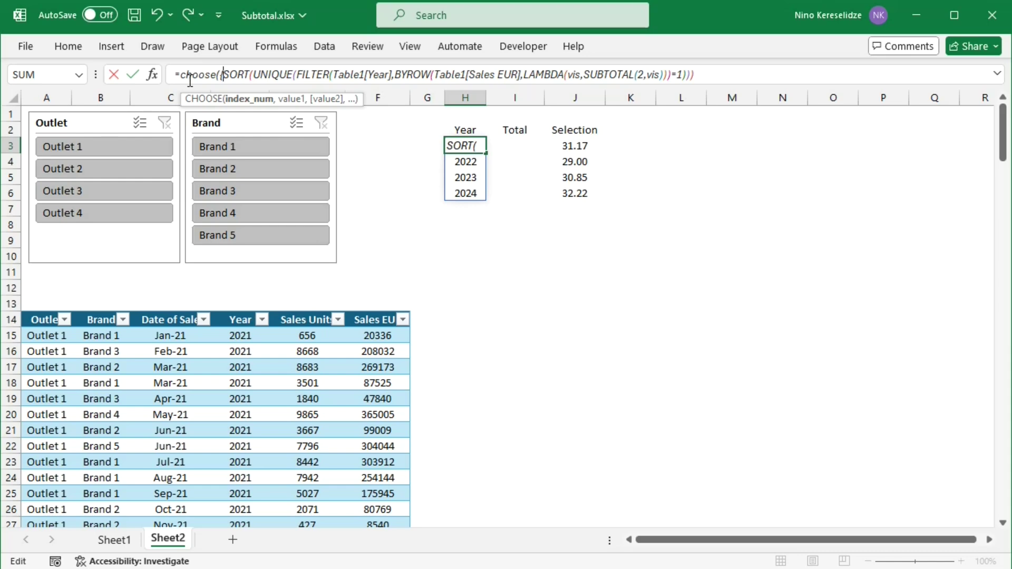
pyautogui.write('1,2,3')
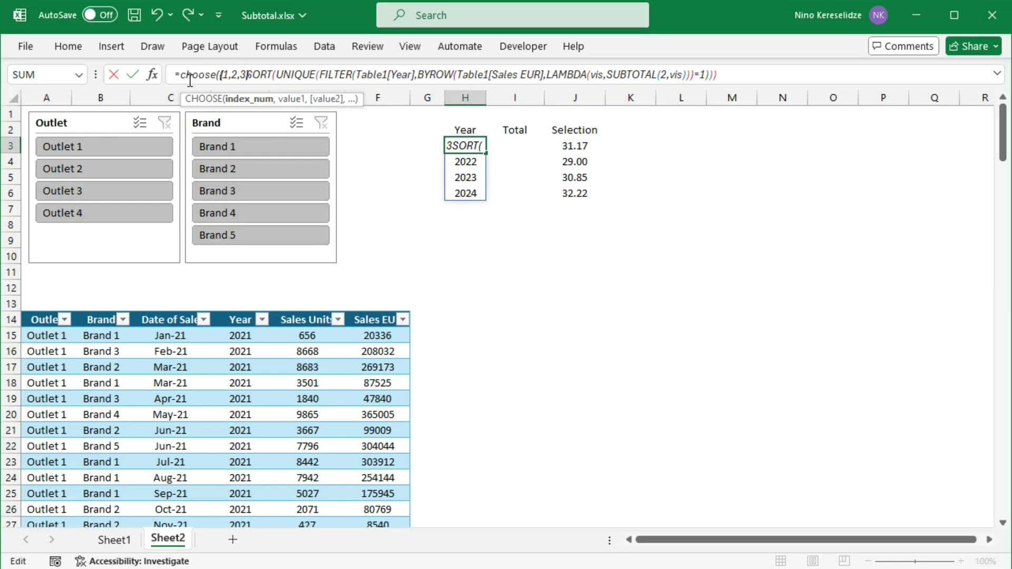
pyautogui.write('}')
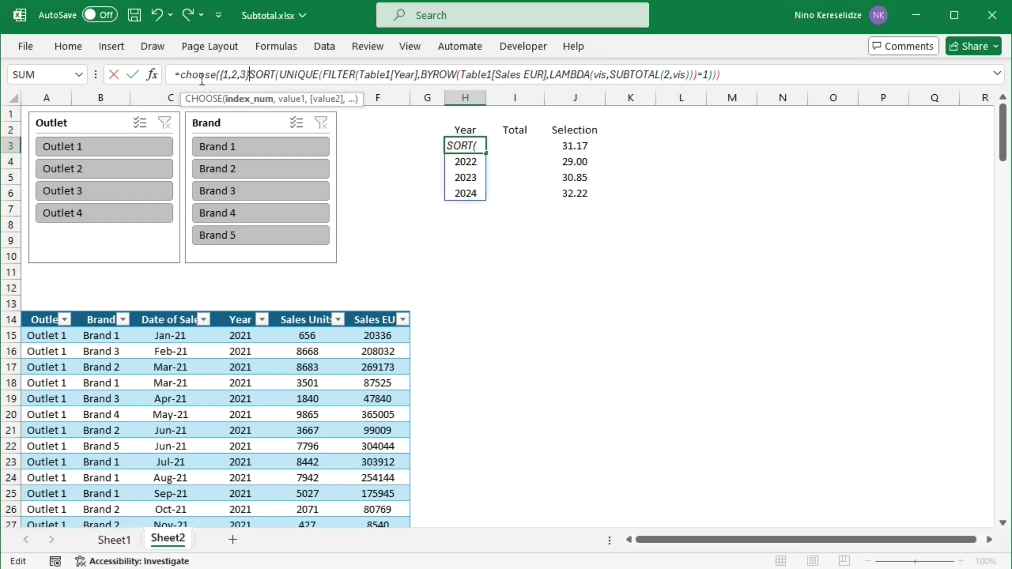
pyautogui.write(',')
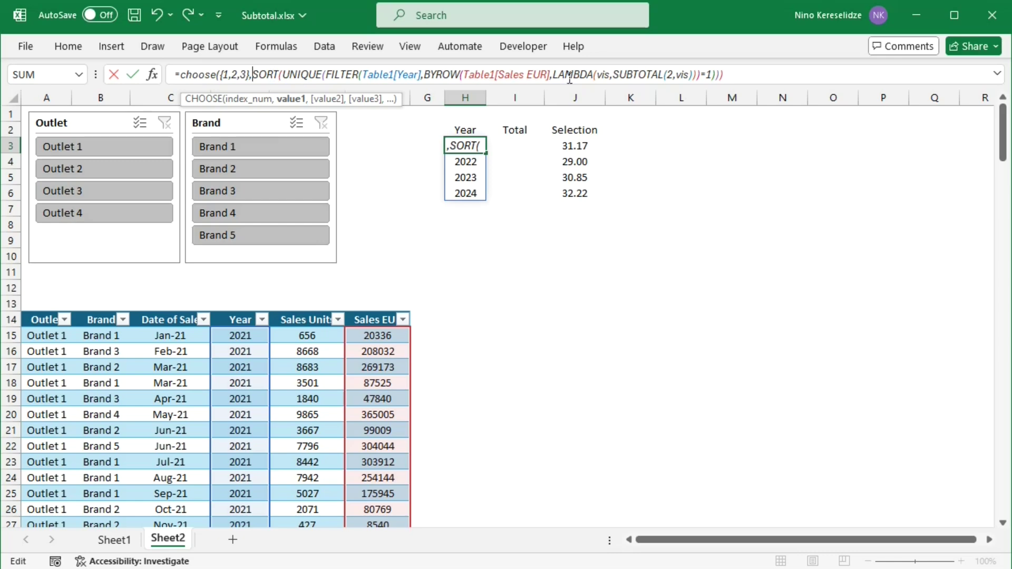
# Step: Add SUMIF(Table1[Year],H3#,Table1[Sales EUR])/SUMIF(Table1[Year],H3#,Table1[Sales Units]) as the second CHOOSE value in H3 and close the function
pyautogui.click(735, 75)
pyautogui.write(',')
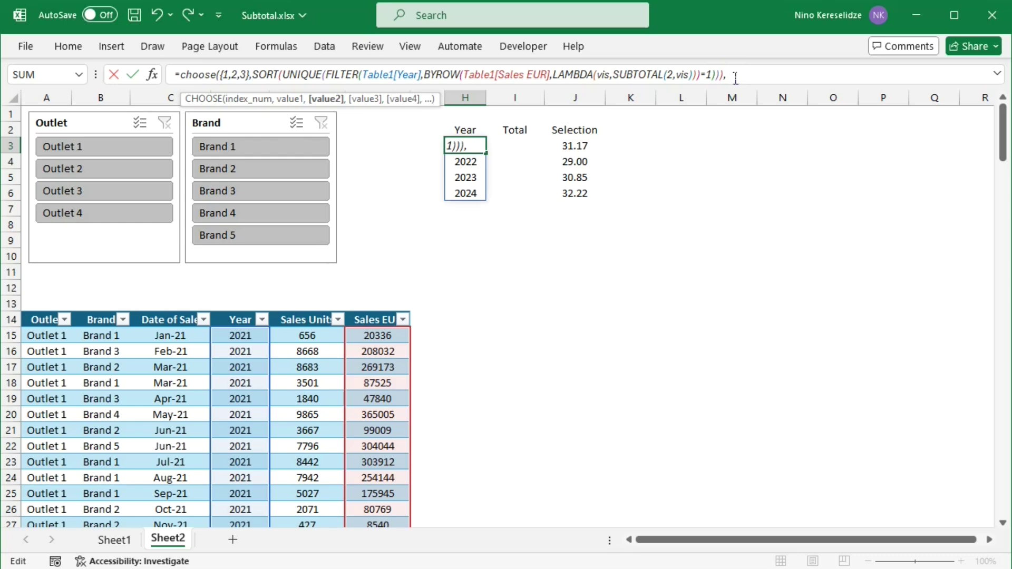
pyautogui.hotkey('ctrl', 'v')
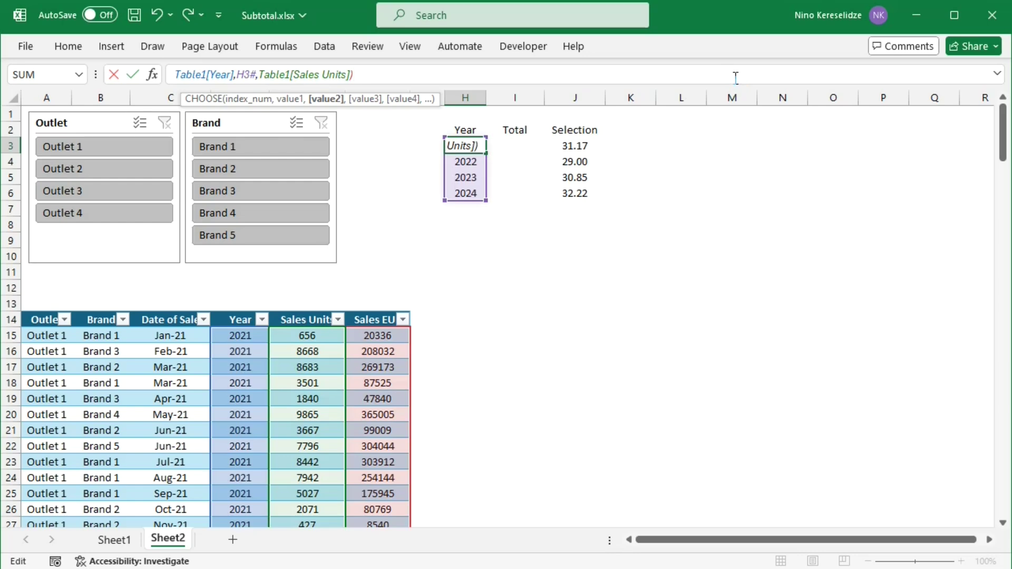
pyautogui.click(998, 75)
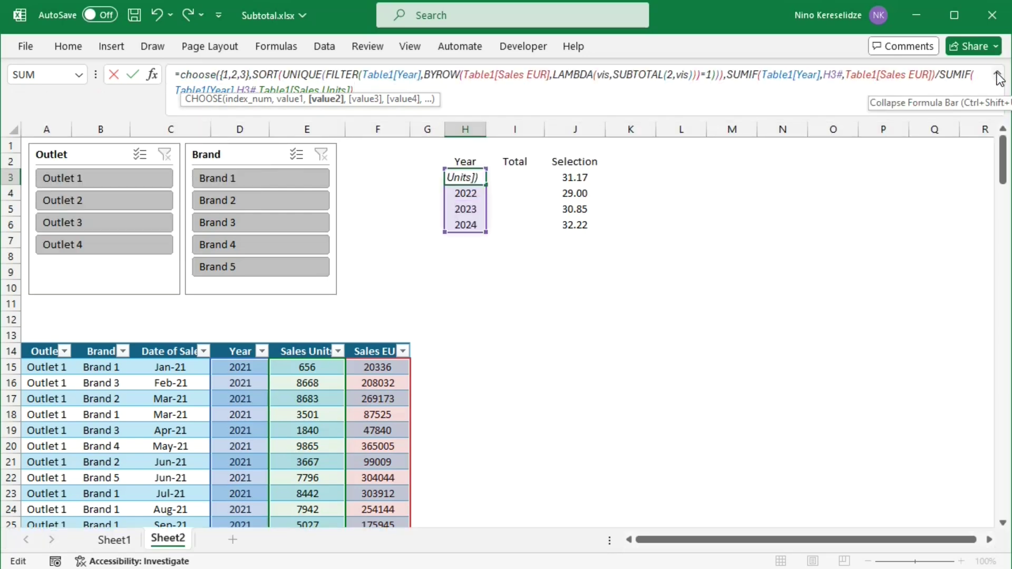
pyautogui.write(')')
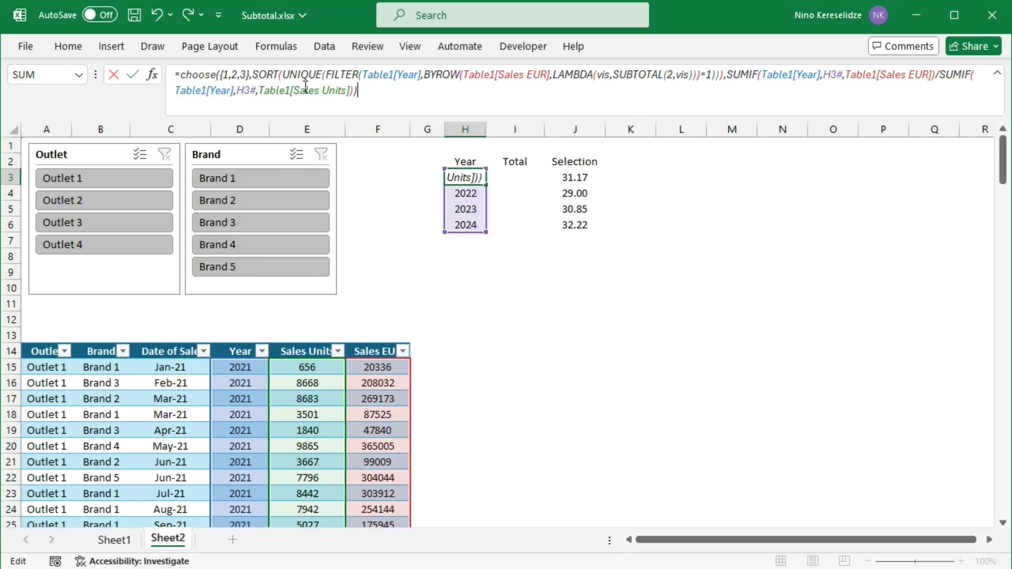
# Step: Replace both H3# criteria in the SUMIF ratio with a copy of the SORT(UNIQUE(FILTER(...))) year expression and commit the H3 formula
pyautogui.moveTo(252, 79); pyautogui.dragTo(725, 83)
pyautogui.hotkey('ctrl', 'c')
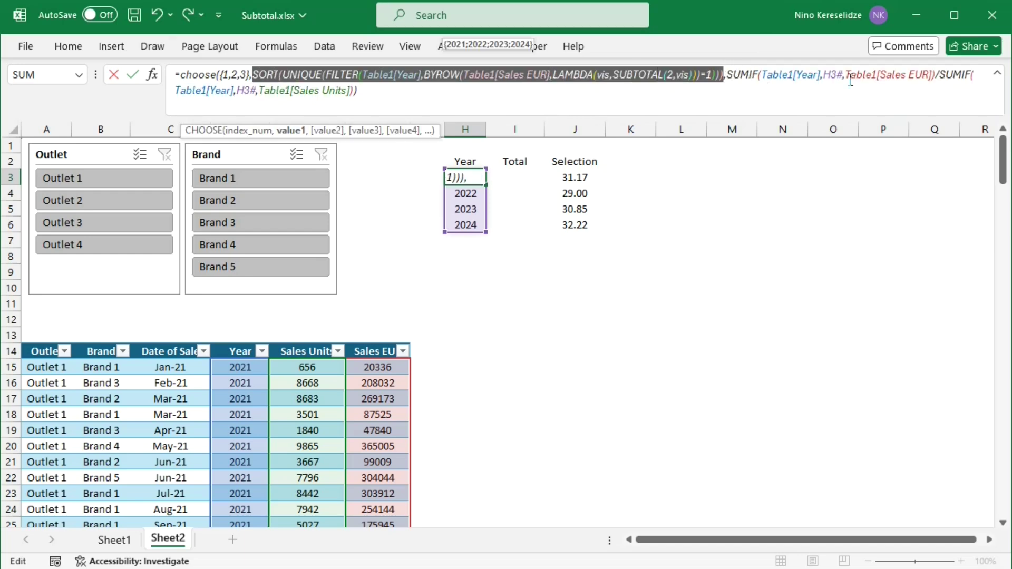
pyautogui.click(842, 74)
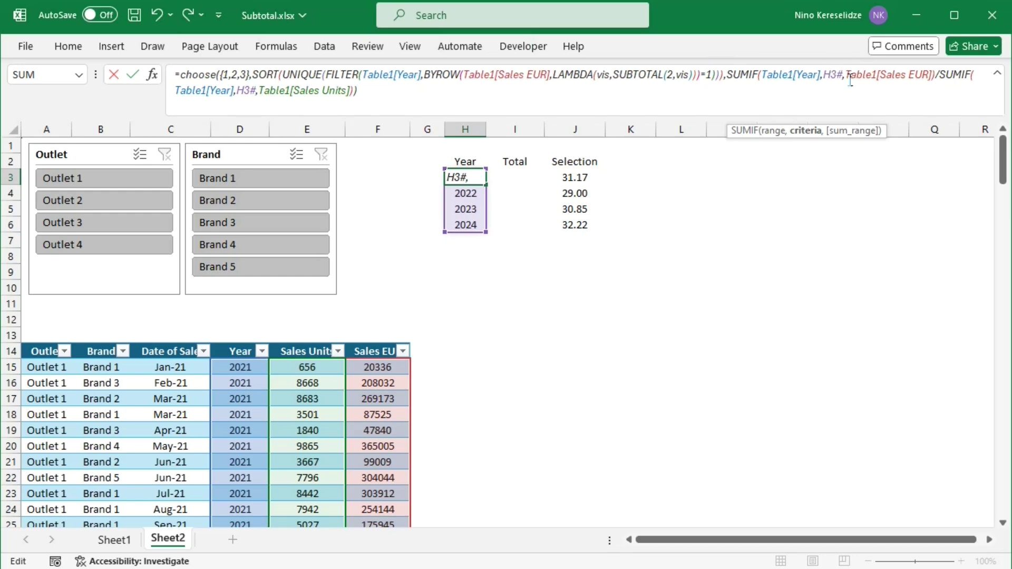
pyautogui.press('BackSpace')
pyautogui.press('BackSpace')
pyautogui.press('BackSpace')
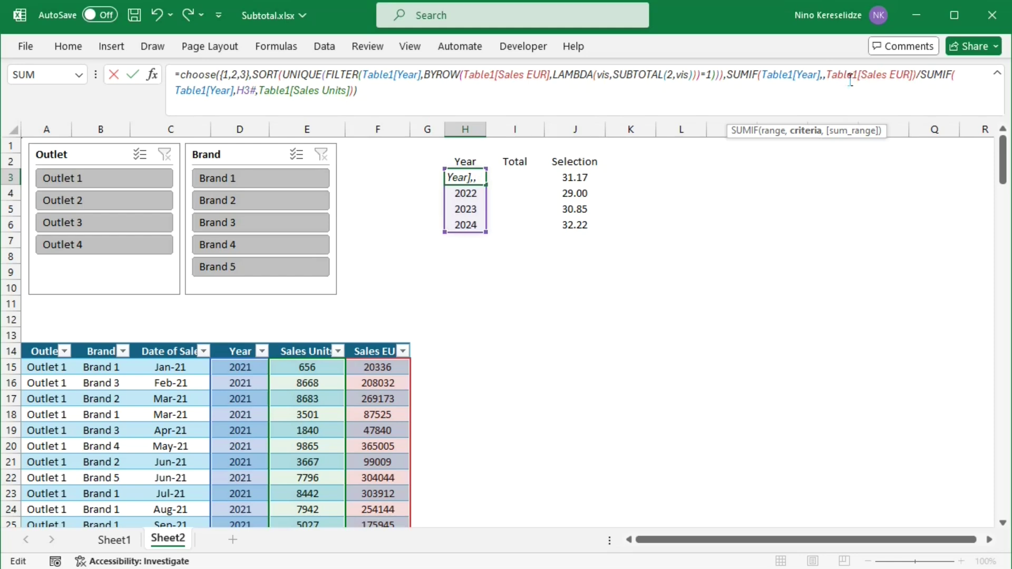
pyautogui.hotkey('ctrl', 'v')
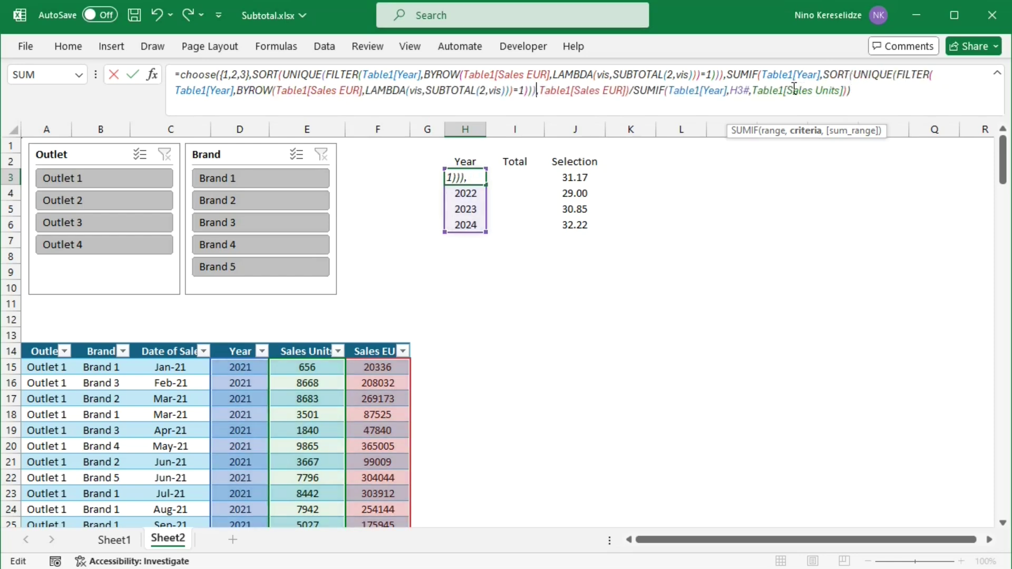
pyautogui.doubleClick(739, 90)
pyautogui.hotkey('ctrl', 'v')
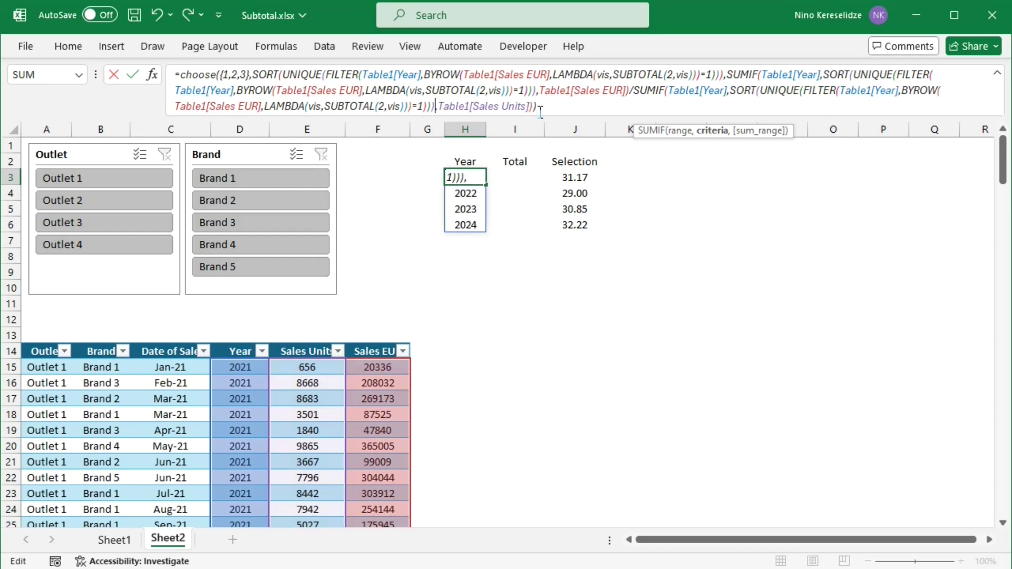
pyautogui.write(')')
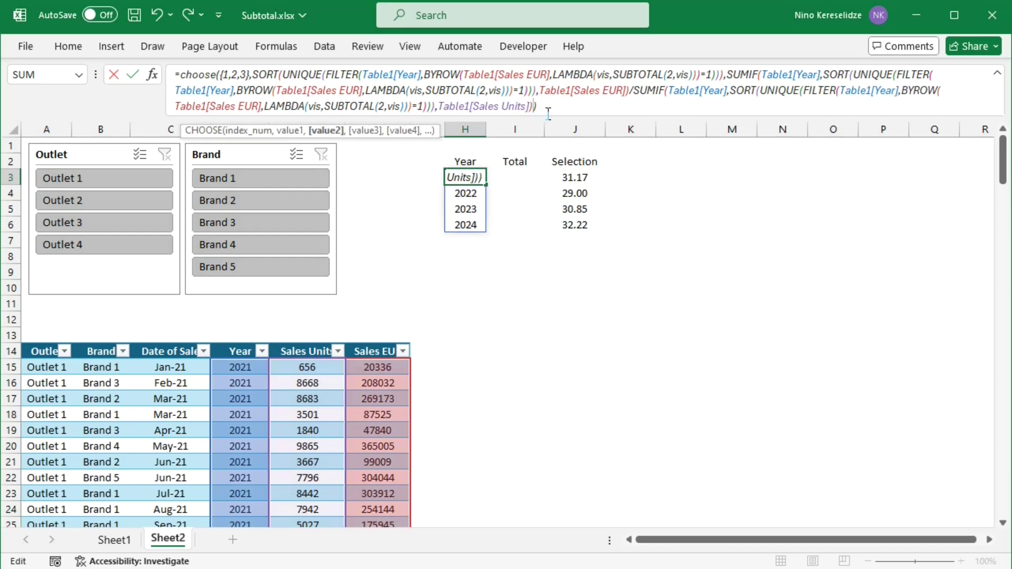
pyautogui.write(')')
pyautogui.press('Return')
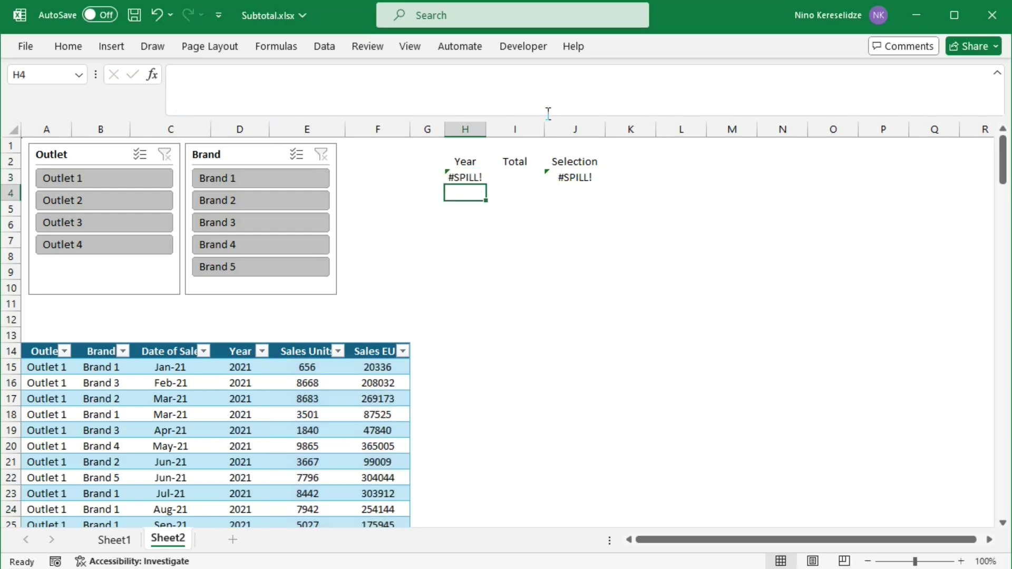
# Step: Cut the BYROW formula out of J3 and leave the cell empty, freeing the spill range for H3
pyautogui.doubleClick(587, 178)
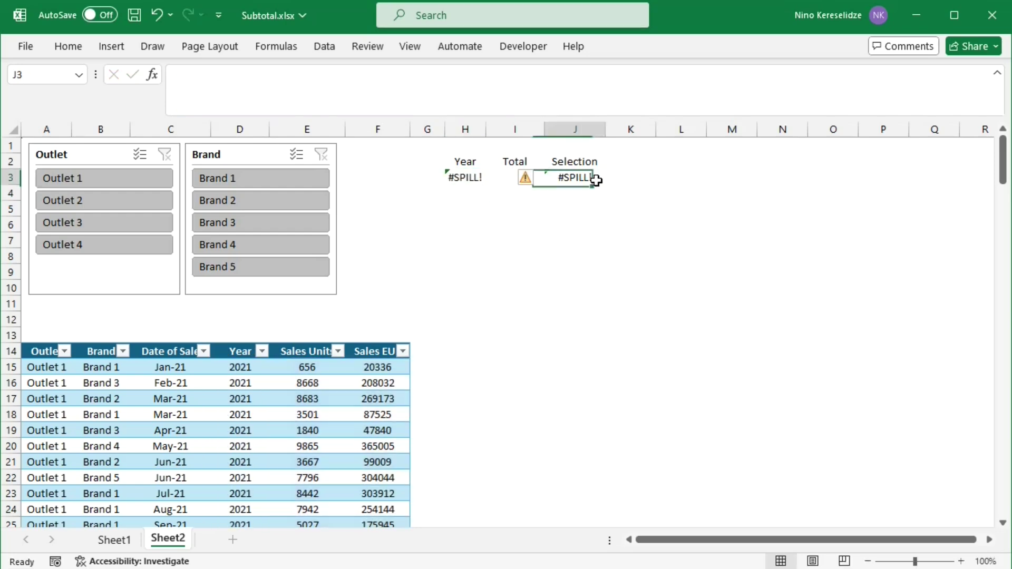
pyautogui.moveTo(526, 200); pyautogui.dragTo(163, 181)
pyautogui.press('BackSpace')
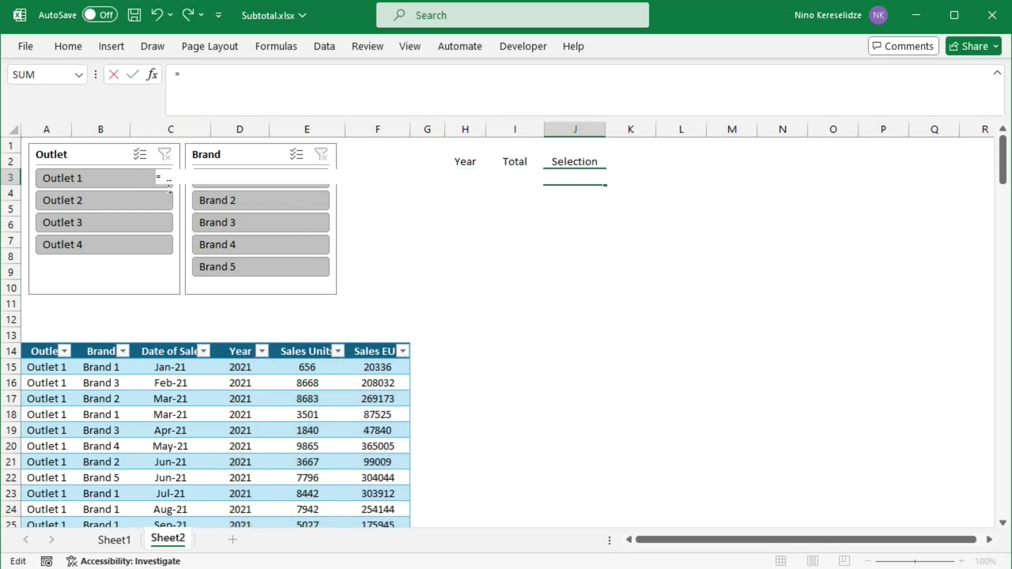
pyautogui.press('BackSpace')
pyautogui.write('=CHOOSE({1,2,3},SORT(UNIQUE(FILTER(Table1[Year],BYROW(Table1[Sales EUR],LAMBDA(vis,SUBTOTAL(2,vis)))=1))),SUMIF(Table1[Year],SORT(UNIQUE(FILTER(Table1[Year],BYROW(Table1[Sales EUR],LAMBDA(vis,SUBTOTAL(2,vis)))=1))),Table1[Sales EUR])/SUMIF(Table1[Year],SORT(UNIQUE(FILTER(Table1[Year],BYROW(Table1[Sales EUR],LAMBDA(vis,SUBTOTAL(2,vis)))=1))),Table1[Sales Units]))')
pyautogui.press('Return')
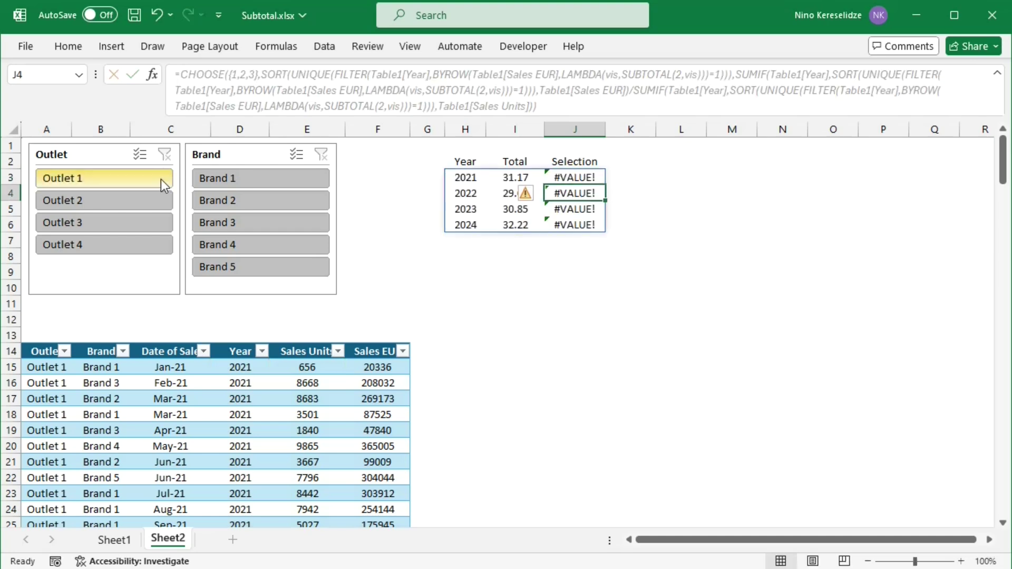
# Step: Add the cut BYROW(H3#,LAMBDA(year,...)) selection price expression as the third CHOOSE value in the H3 formula
pyautogui.click(467, 183)
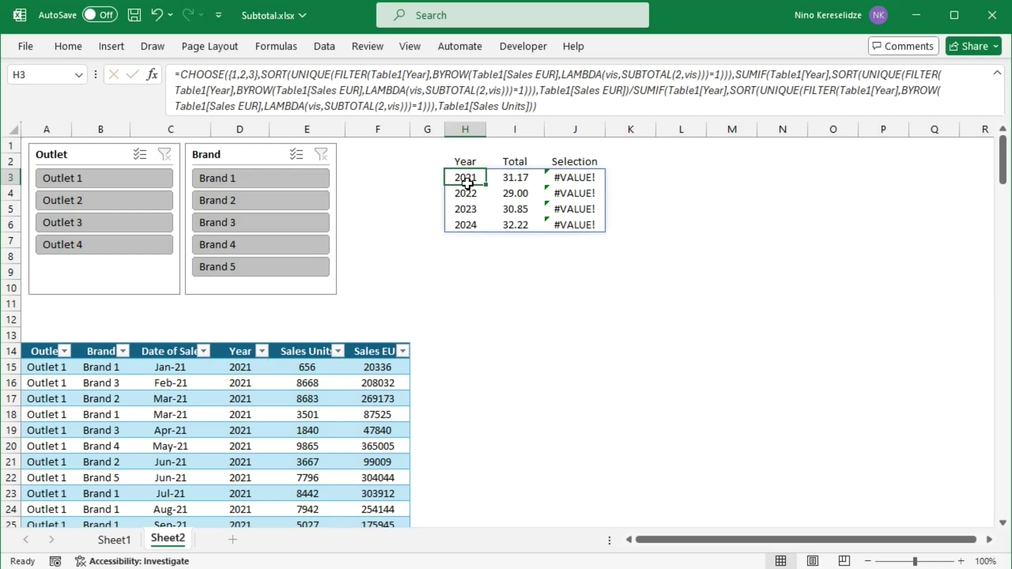
pyautogui.click(539, 109)
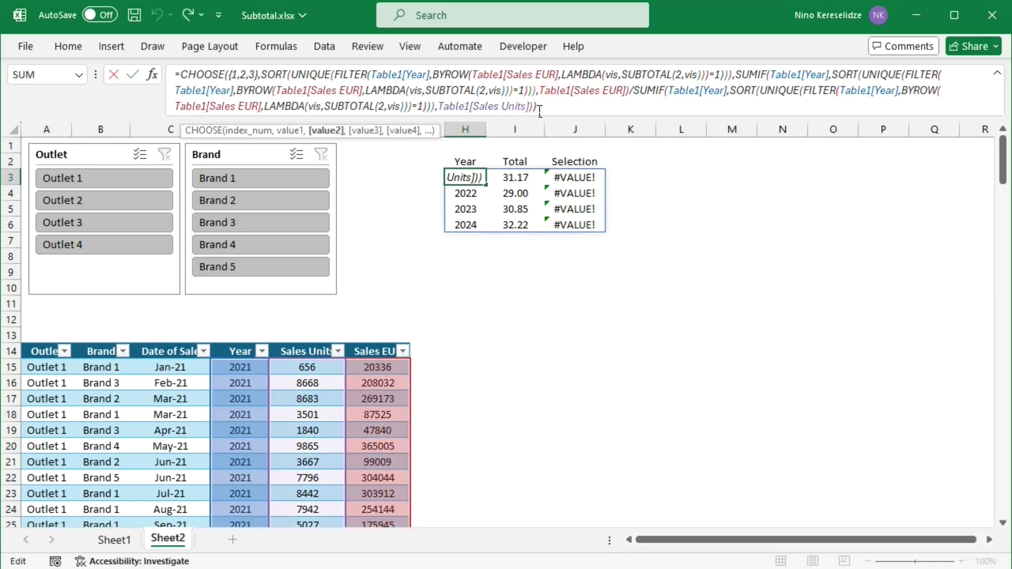
pyautogui.write(',')
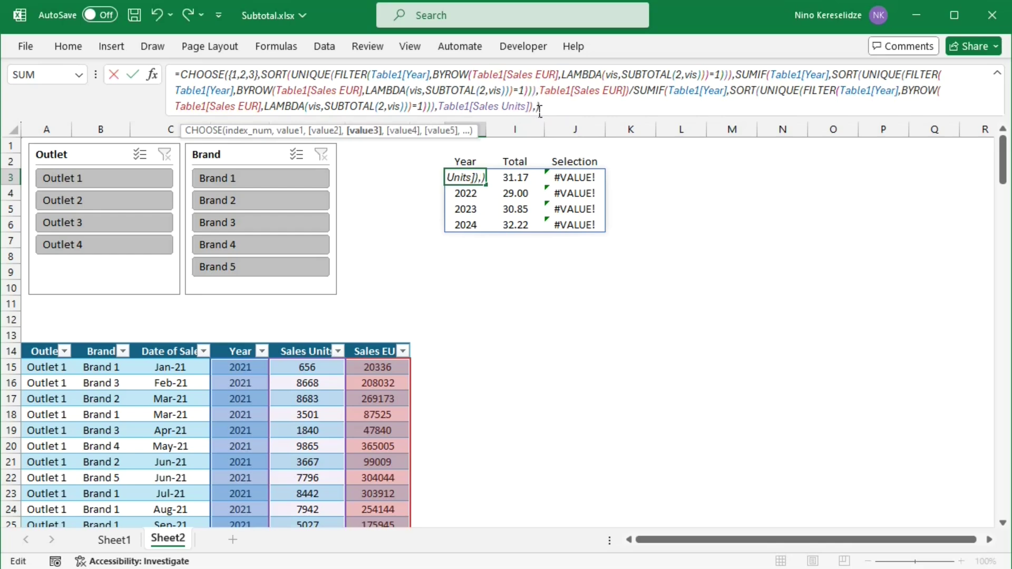
pyautogui.write('BYROW(H3#,LAMBDA(year,SUM((Table1[Year]=year)*BYROW(Table1[Sales EUR],LAMBDA(vis,SUBTOTAL(2,vis)))*Table1[Sales EUR])/SUM((Table1[Year]=year)*BYROW(Table1[Sales Units],LAMBDA(vis,SUBTOTAL(2,vis)))*Table1[Sales Units])))')
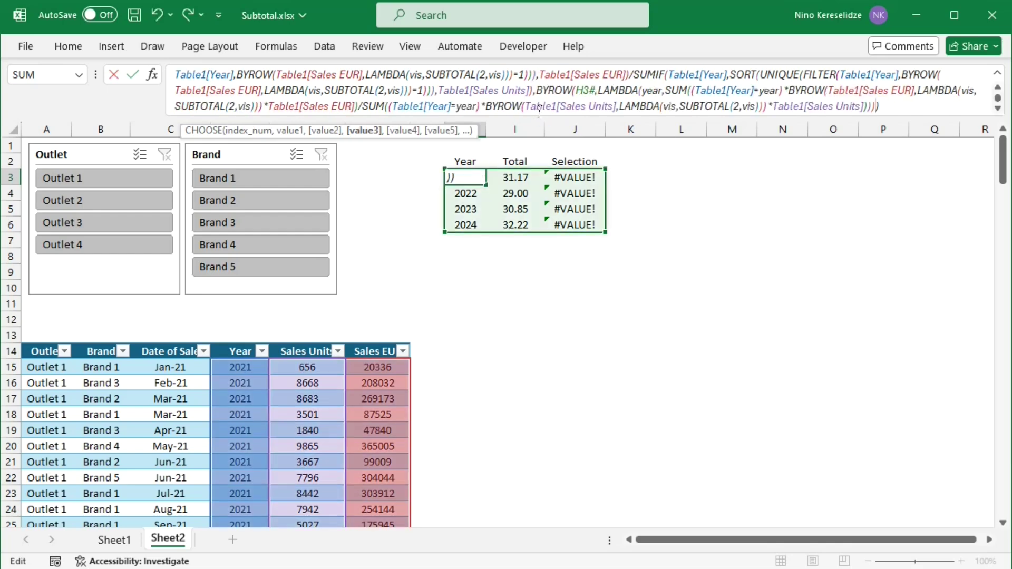
# Step: Replace H3# in the third value's BYROW with a copy of the SORT(UNIQUE(FILTER(...))) year expression and commit the H3 formula
pyautogui.click(996, 88)
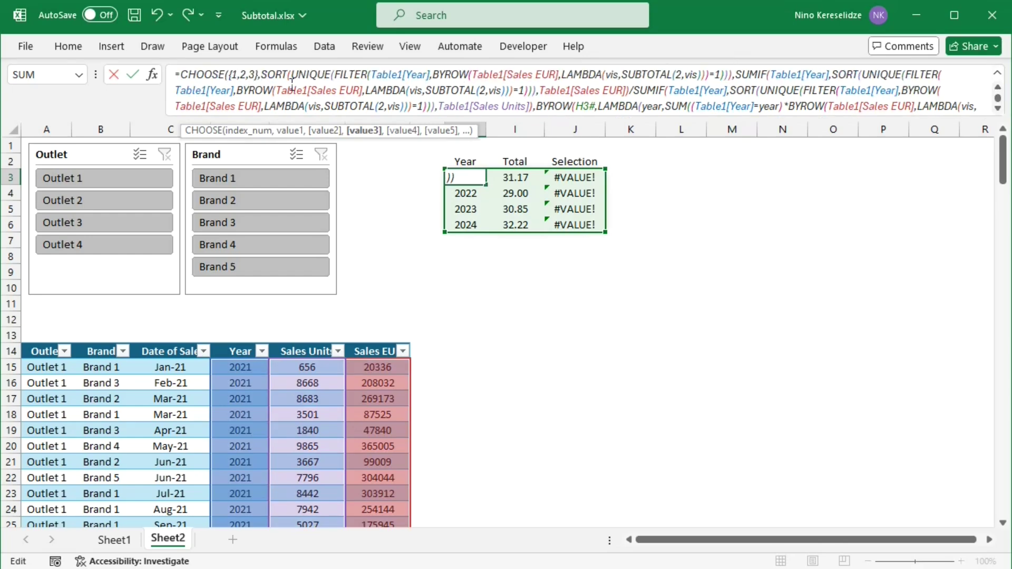
pyautogui.moveTo(262, 74); pyautogui.dragTo(673, 75)
pyautogui.moveTo(738, 82); pyautogui.dragTo(732, 78)
pyautogui.hotkey('ctrl', 'c')
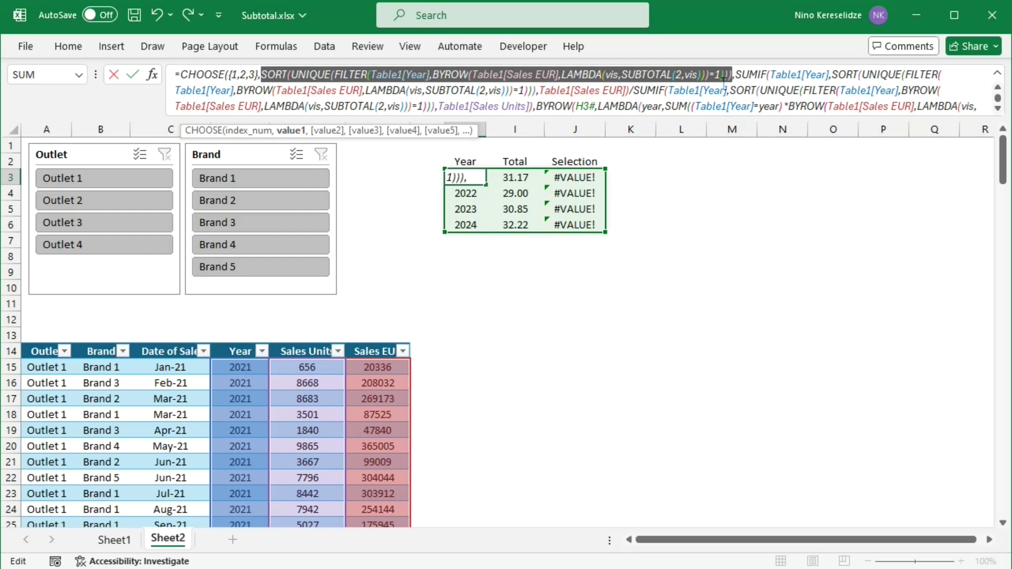
pyautogui.click(1000, 106)
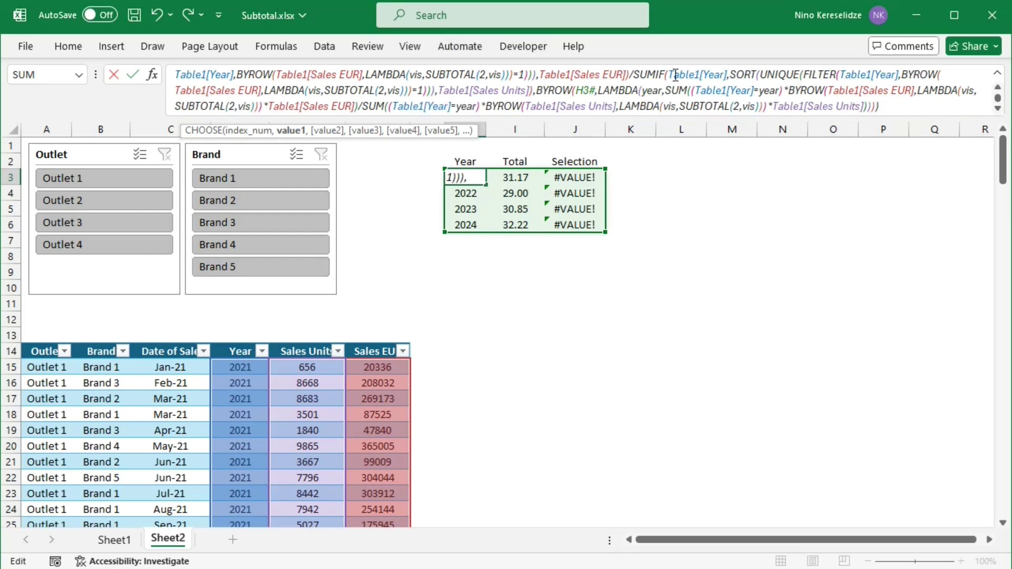
pyautogui.doubleClick(585, 92)
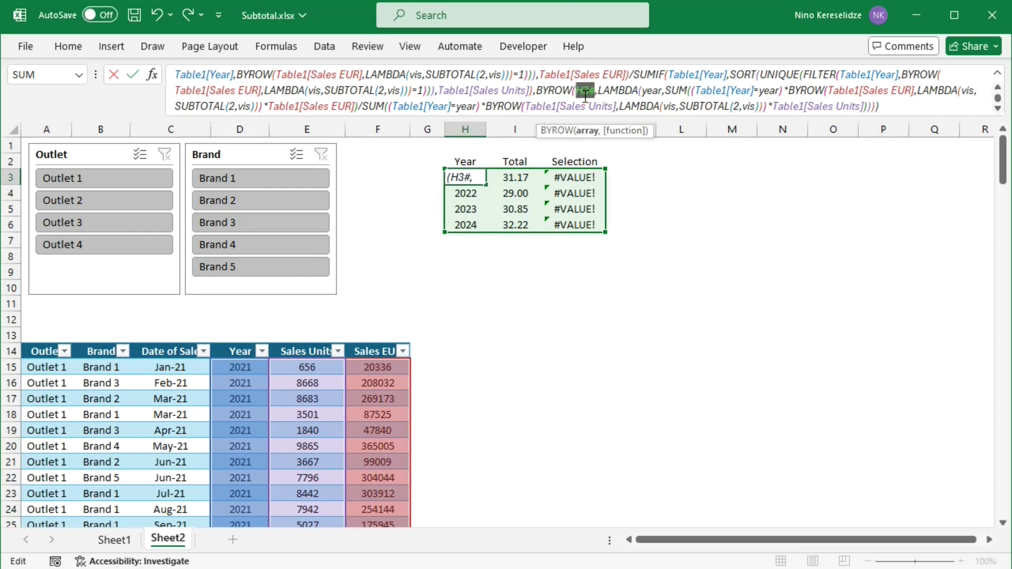
pyautogui.hotkey('ctrl', 'v')
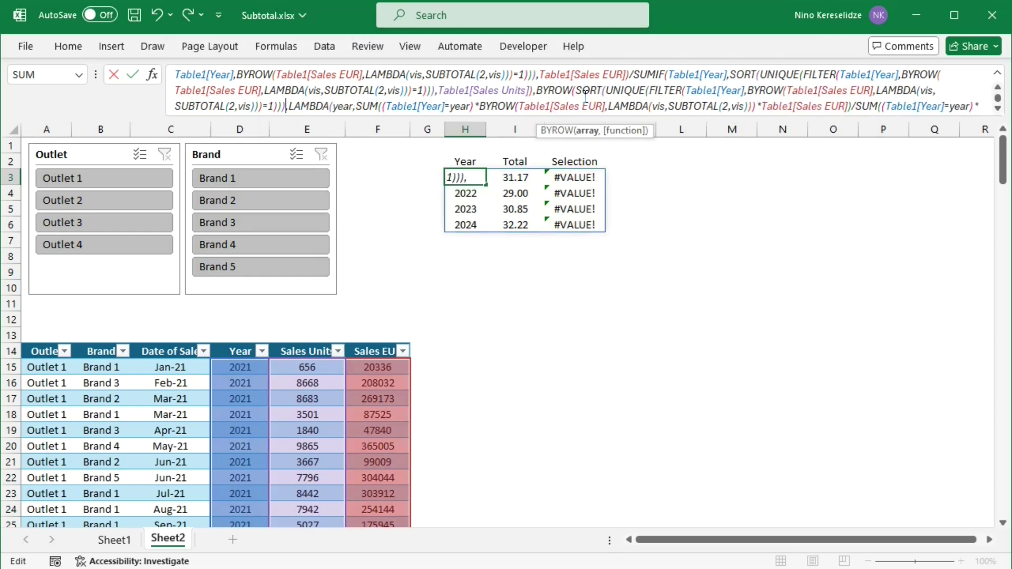
pyautogui.click(997, 87)
pyautogui.press('Return')
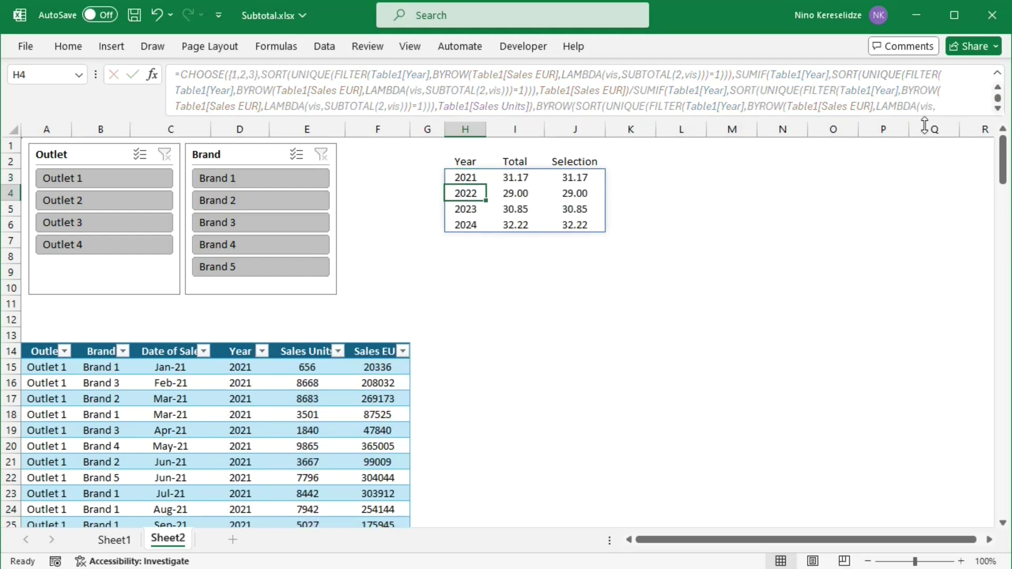
# Step: Insert the recommended line chart for the Year, Total and Selection summary
pyautogui.click(471, 177)
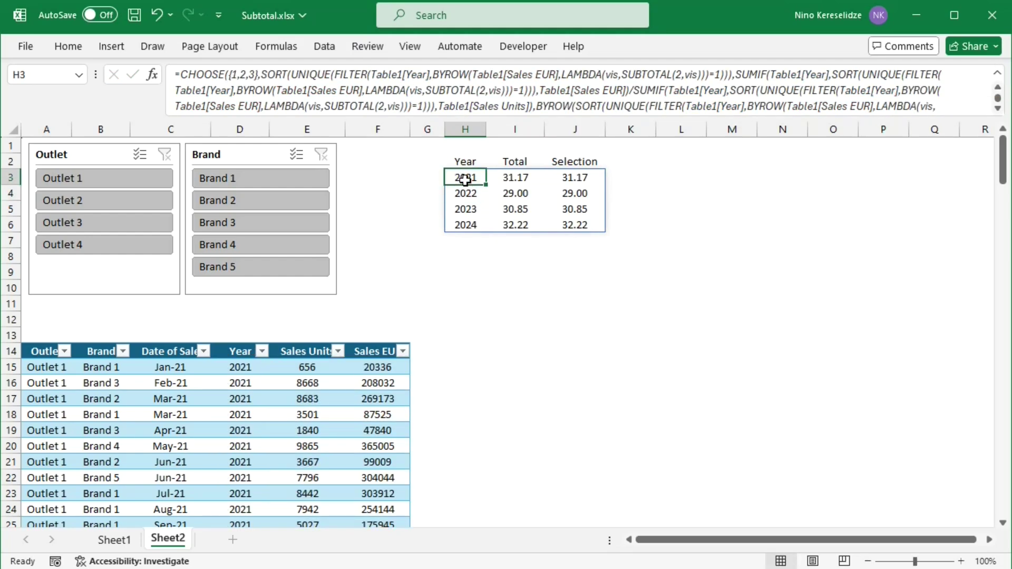
pyautogui.click(117, 48)
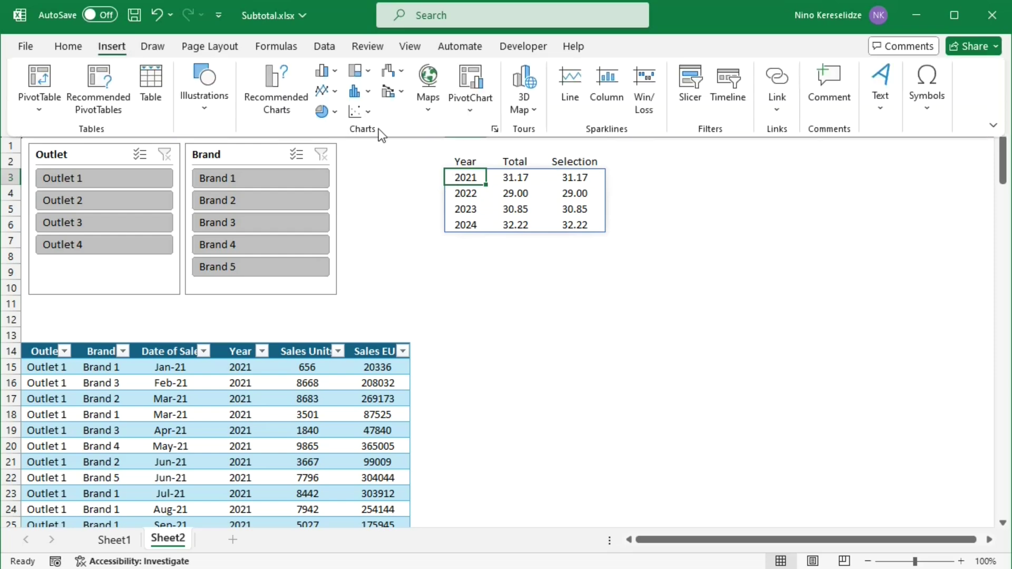
pyautogui.click(494, 130)
pyautogui.click(654, 502)
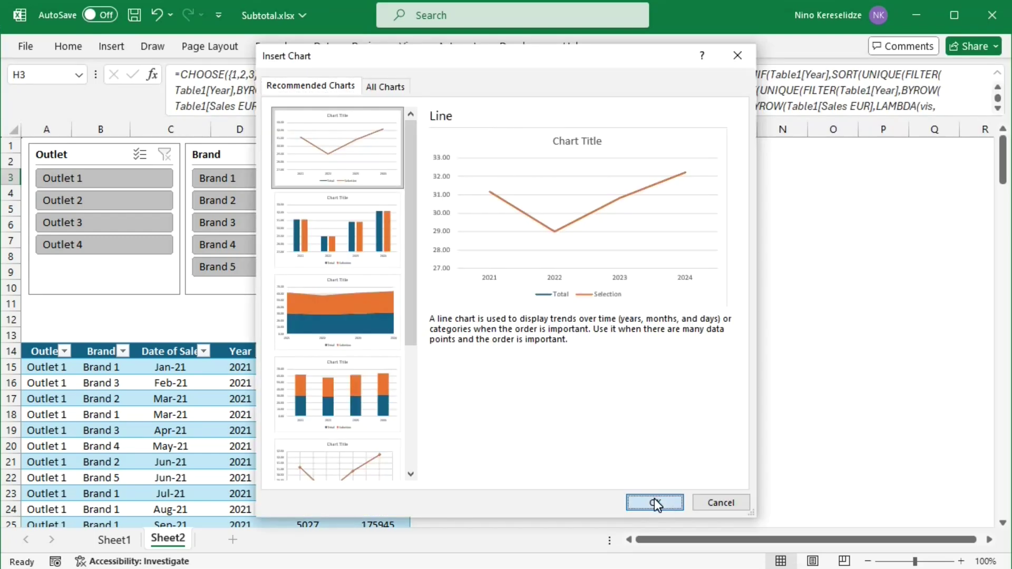
# Step: Collapse the expanded formula bar, then place the line chart beside the summary table from column K and shrink it slightly
pyautogui.click(997, 72)
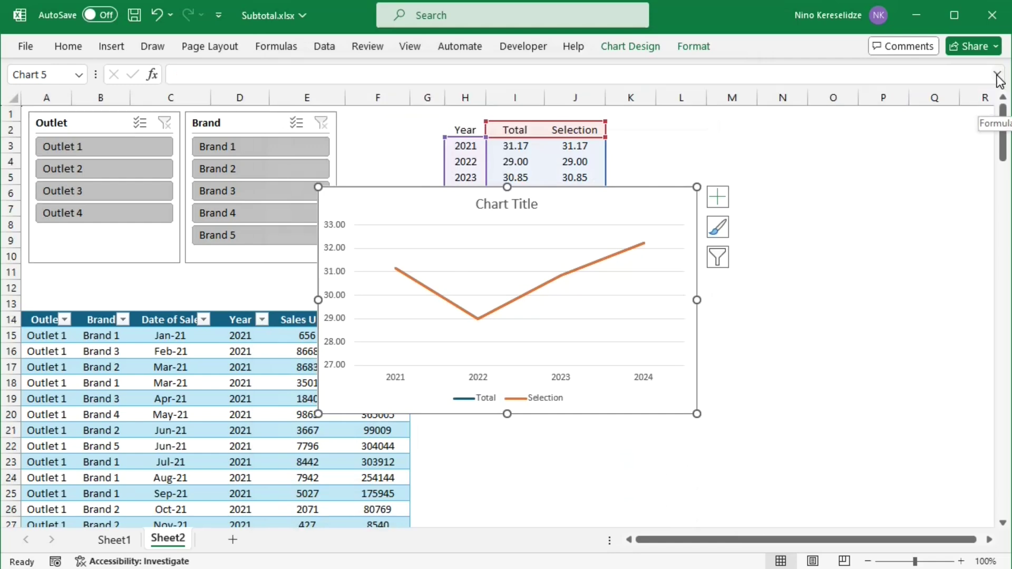
pyautogui.moveTo(651, 203); pyautogui.dragTo(950, 122)
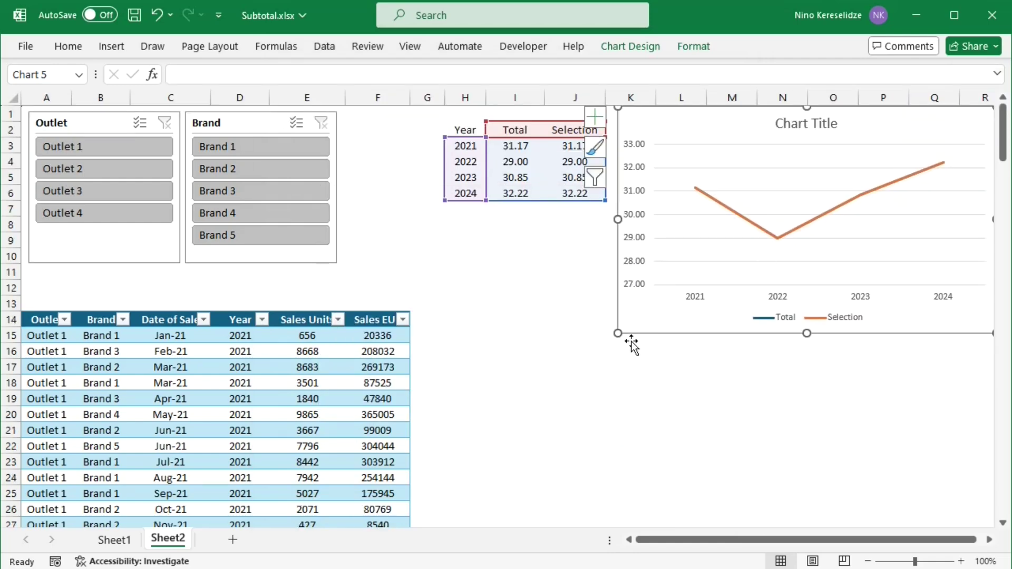
pyautogui.moveTo(618, 333); pyautogui.dragTo(641, 302)
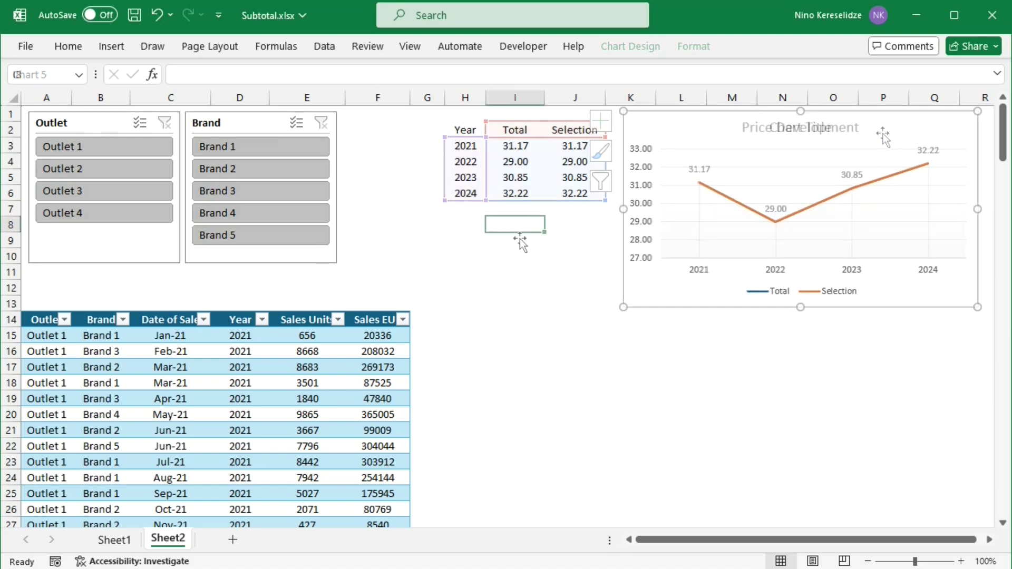
# Step: Filter the table to Outlet 4 with the Outlet slicer to test the summary and chart
pyautogui.click(114, 211)
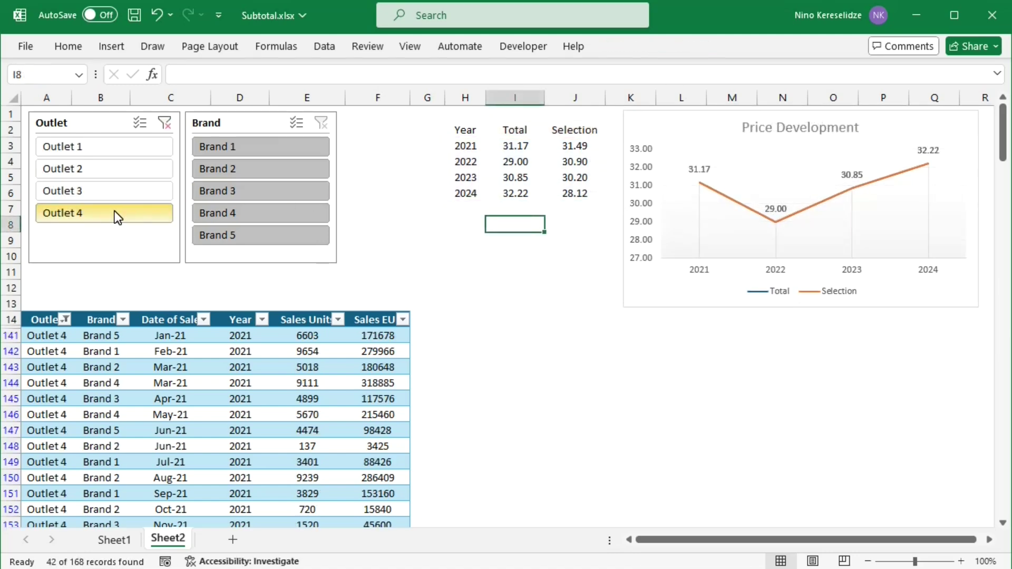